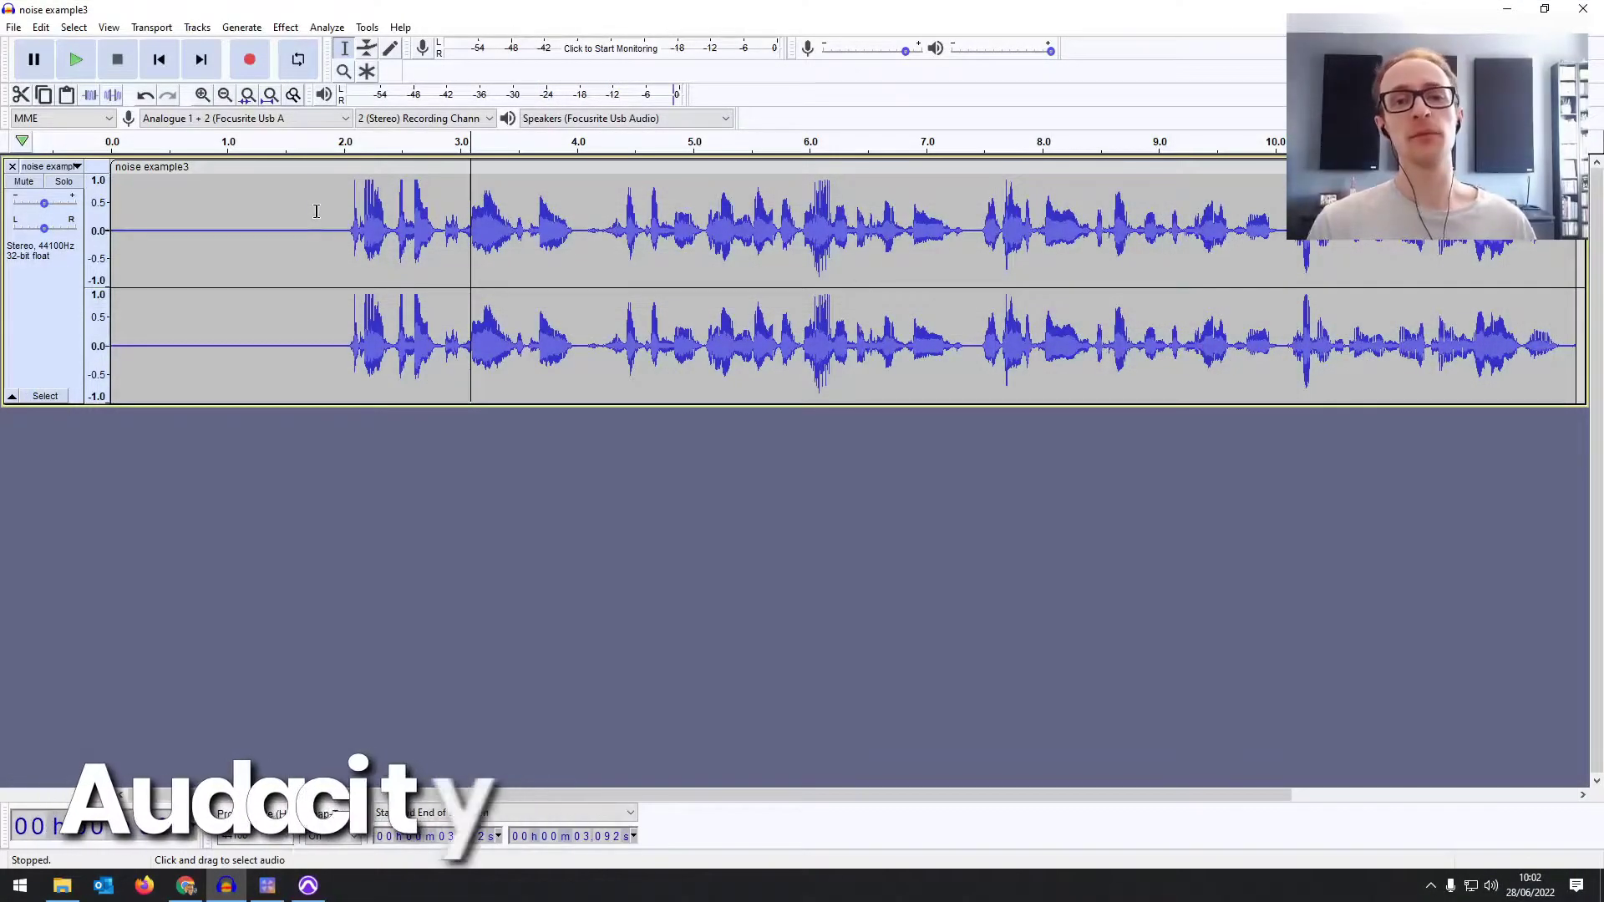
Audition the lead-in and select the noise-only stretch from 1.098 to 1.672 s.
click(298, 216)
key(space)
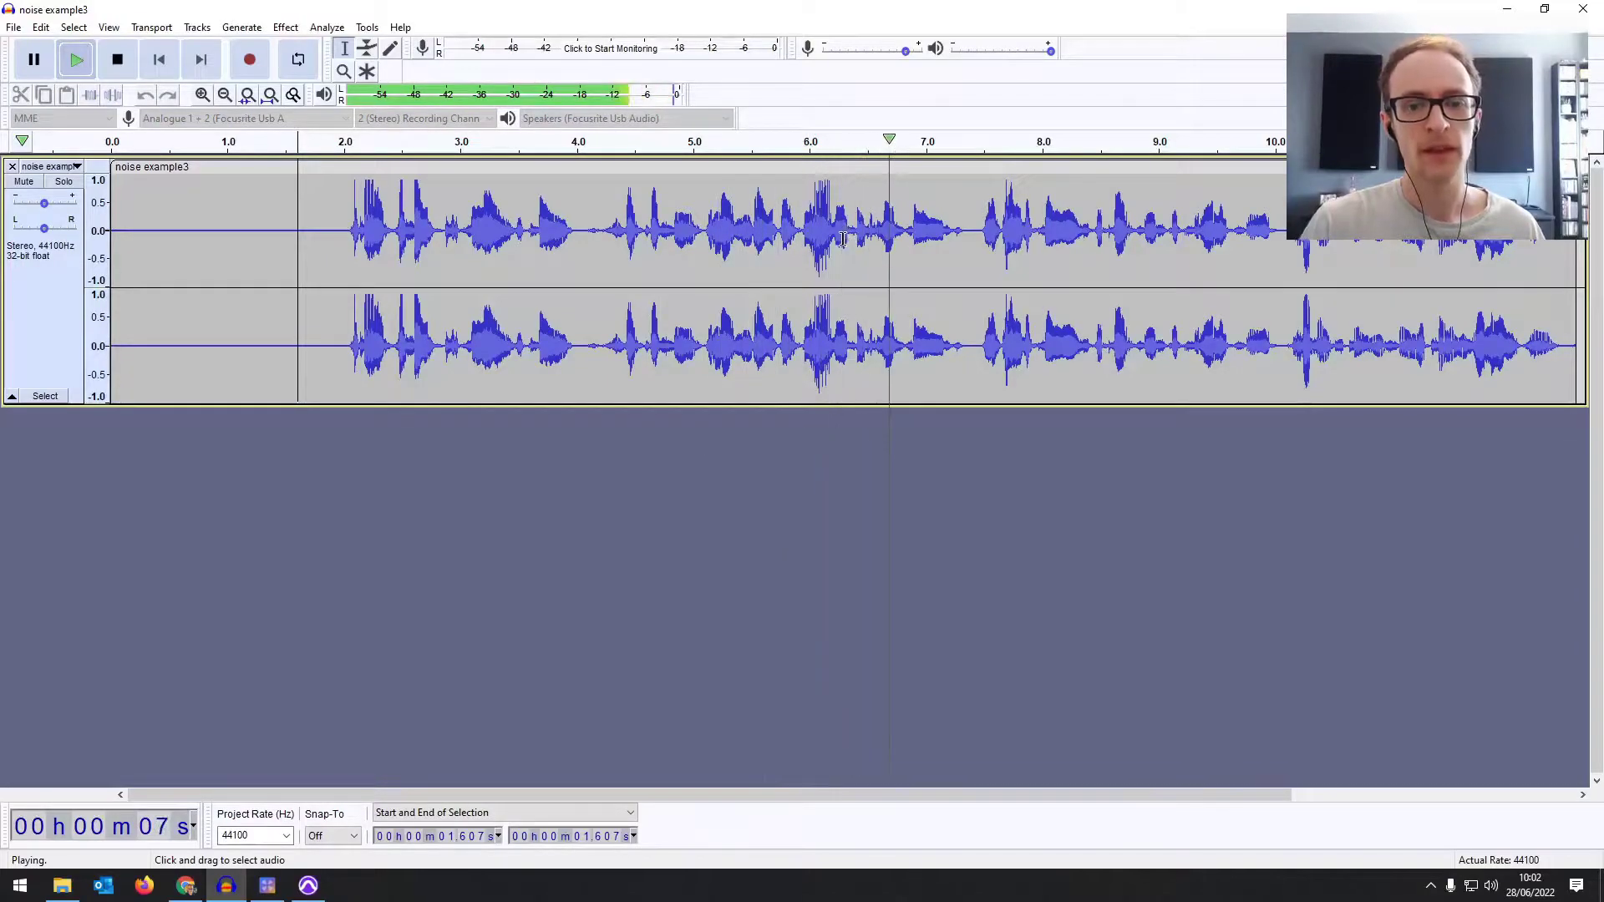
key(space)
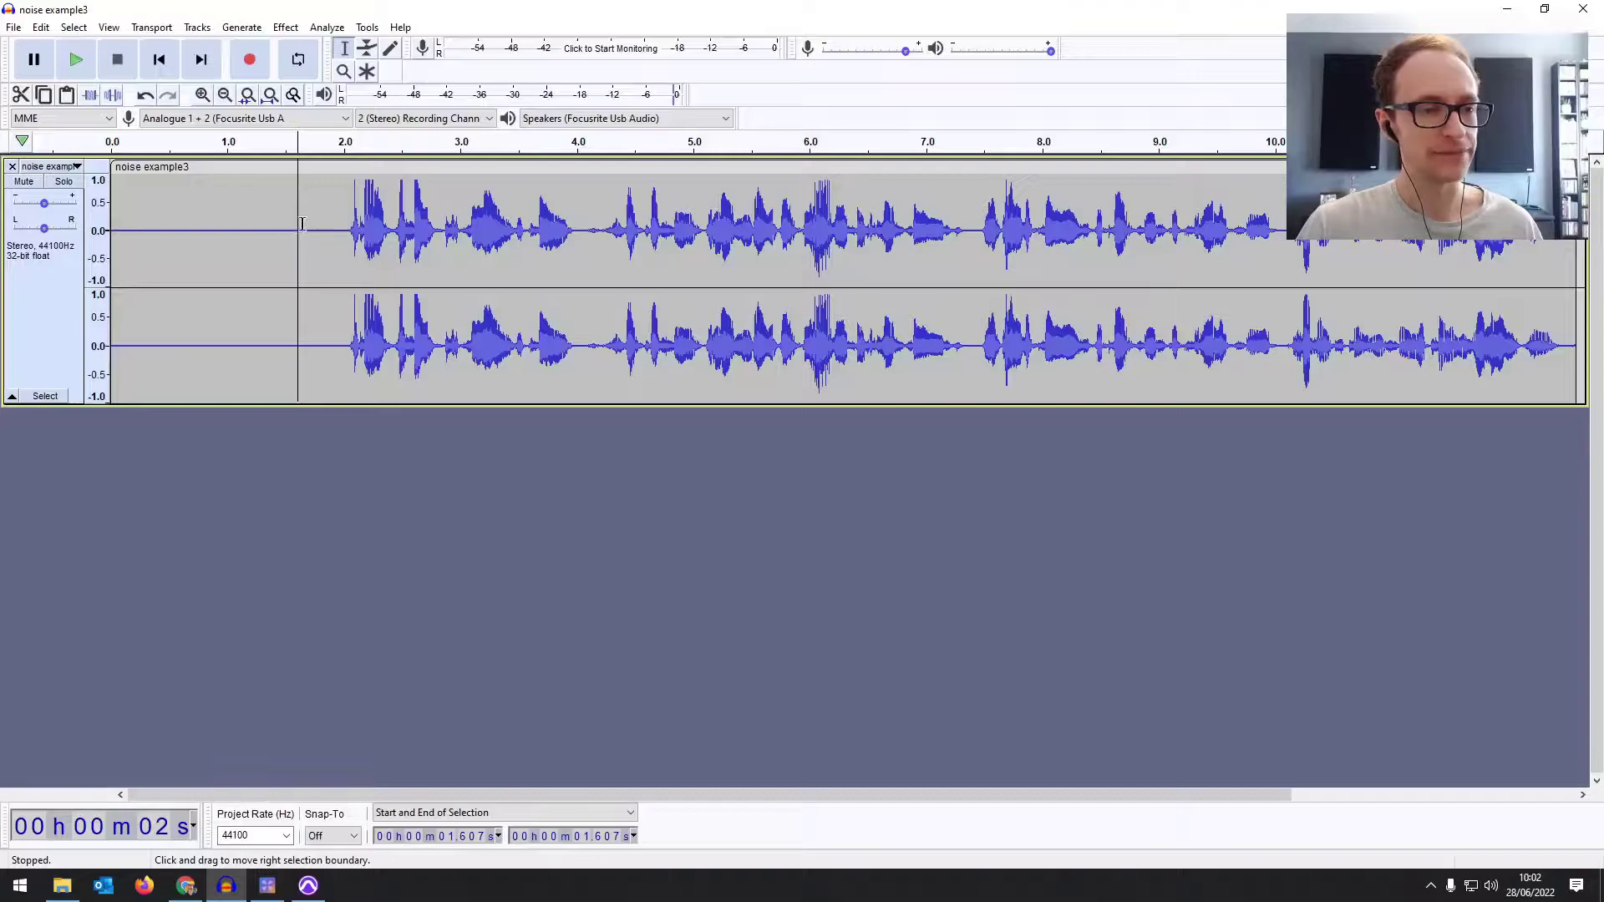
drag(337, 230, 108, 434)
drag(331, 230, 295, 234)
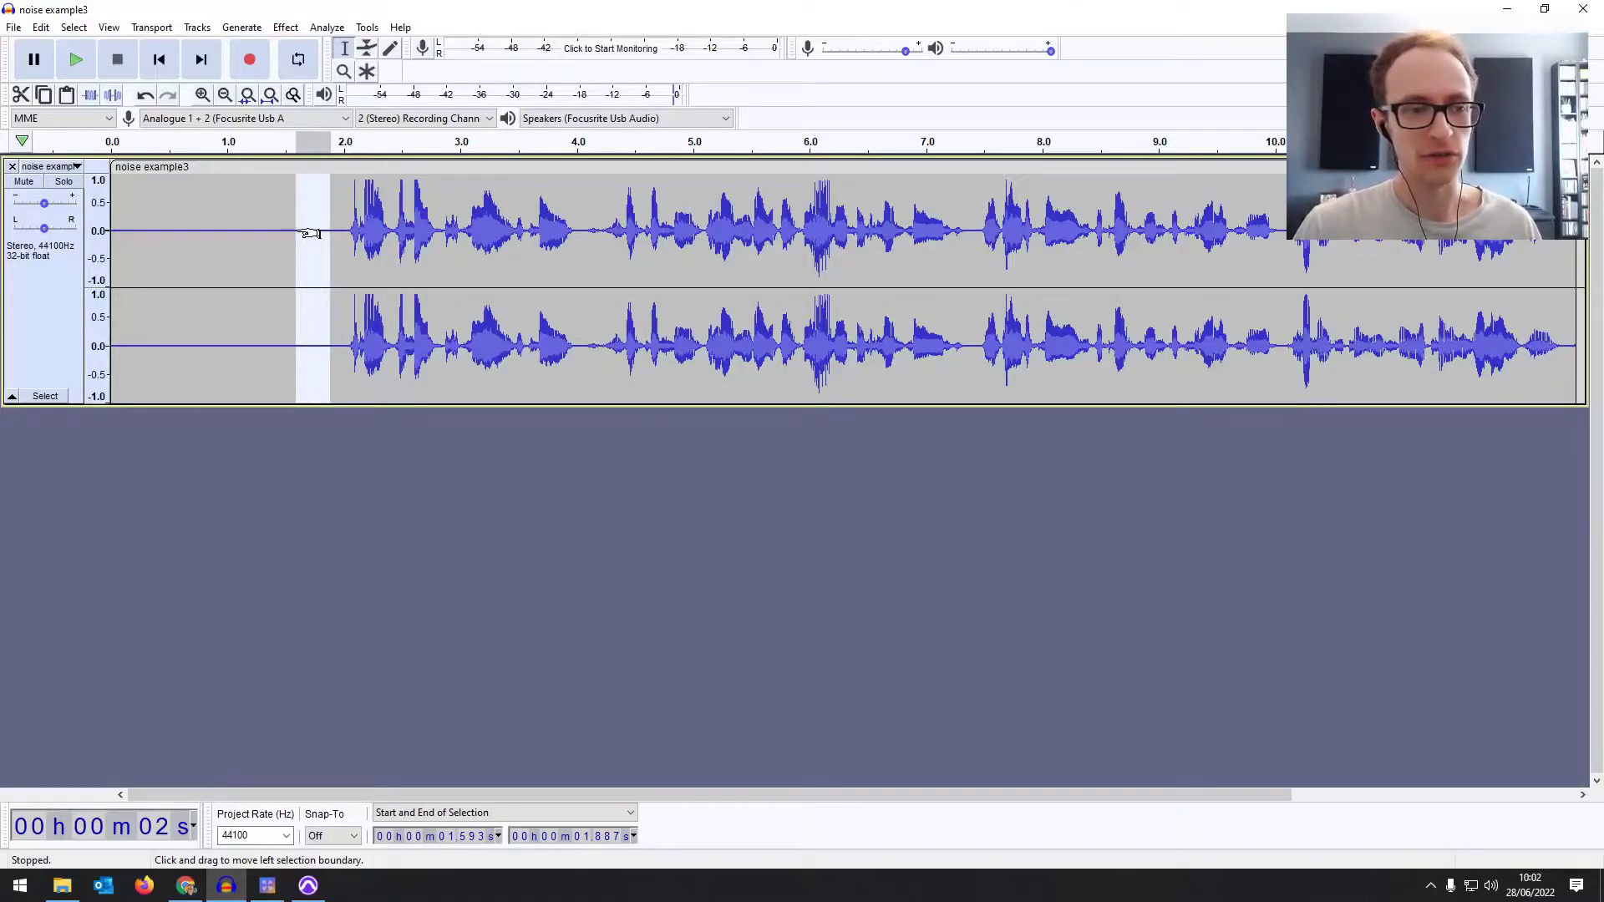
click(308, 232)
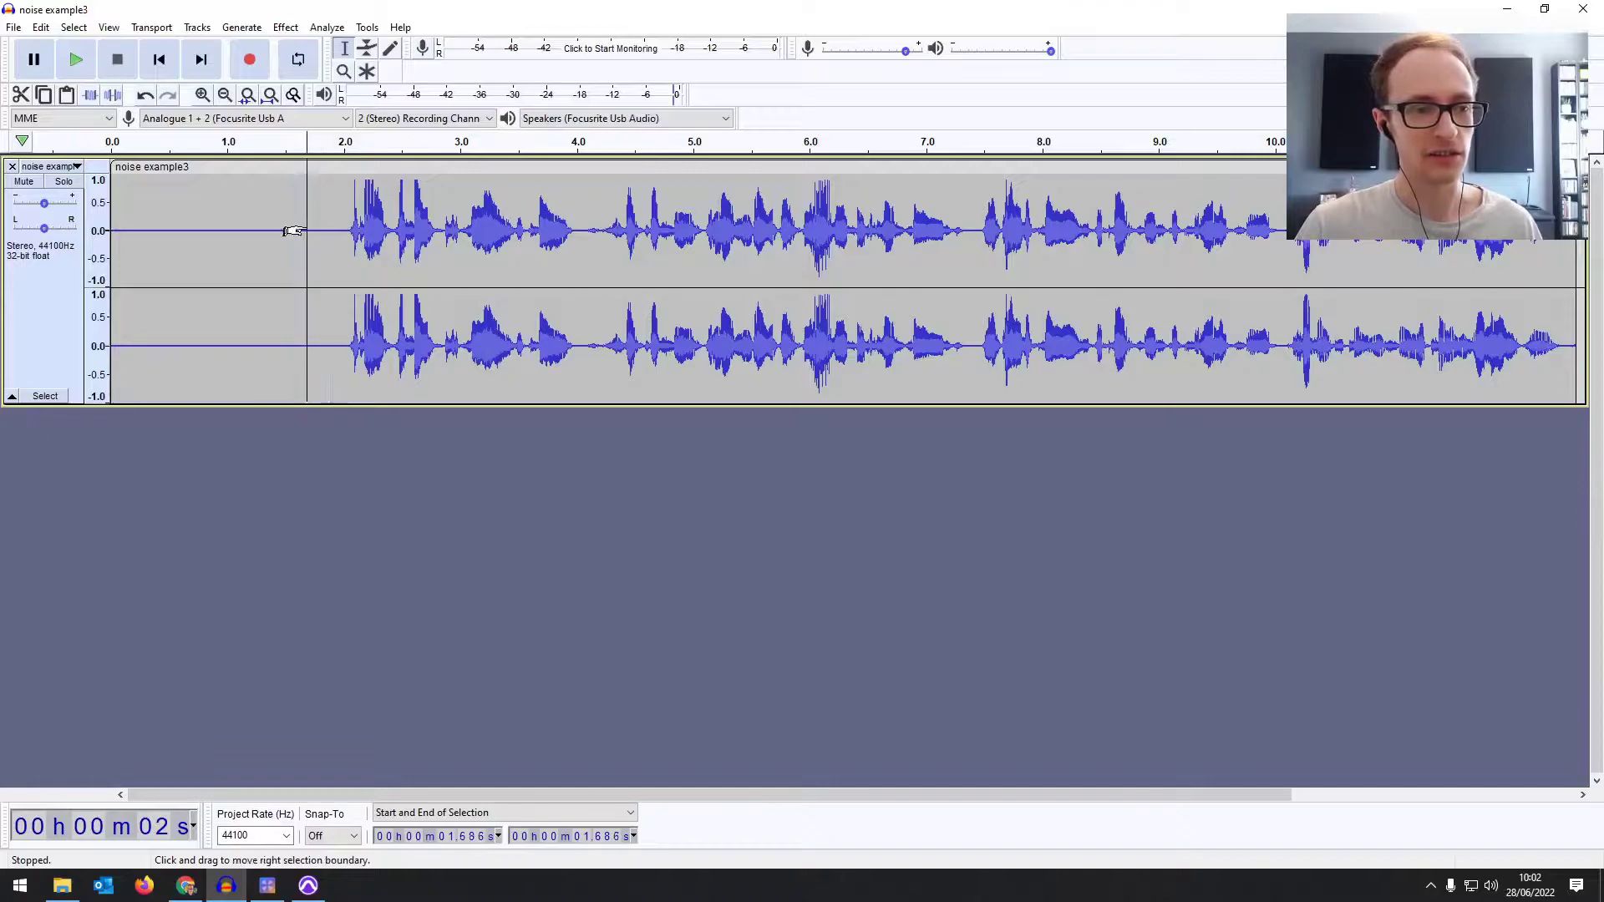
drag(334, 221, 261, 229)
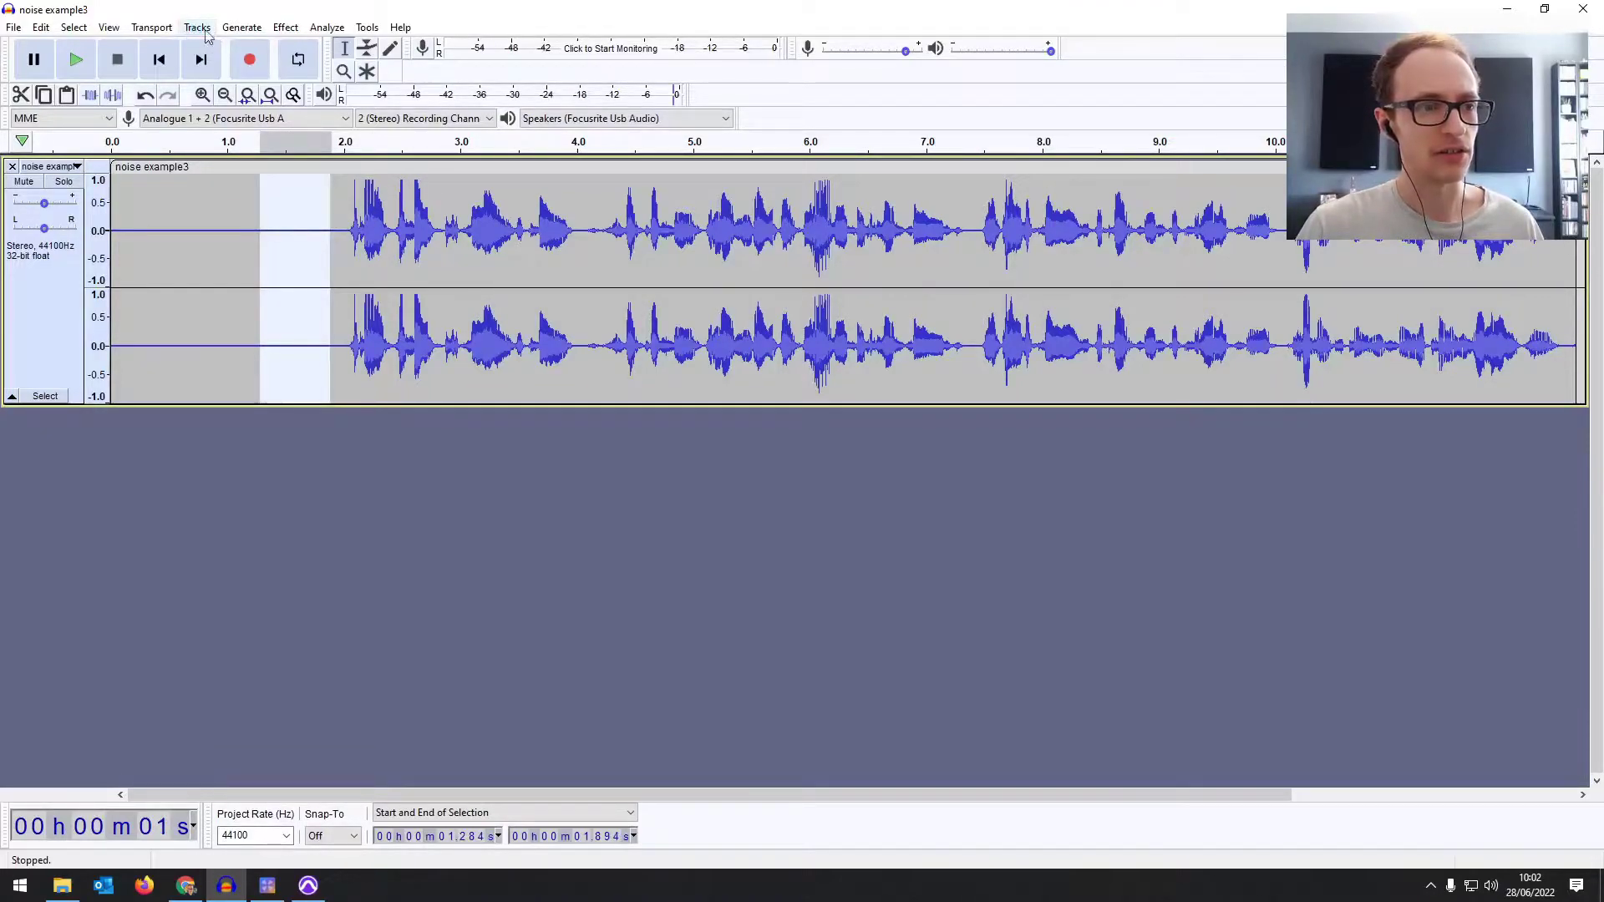
click(288, 201)
drag(240, 233, 306, 229)
Capture a noise profile from that selection with Noise Reduction's Get Noise Profile.
click(243, 28)
mouse_move(285, 28)
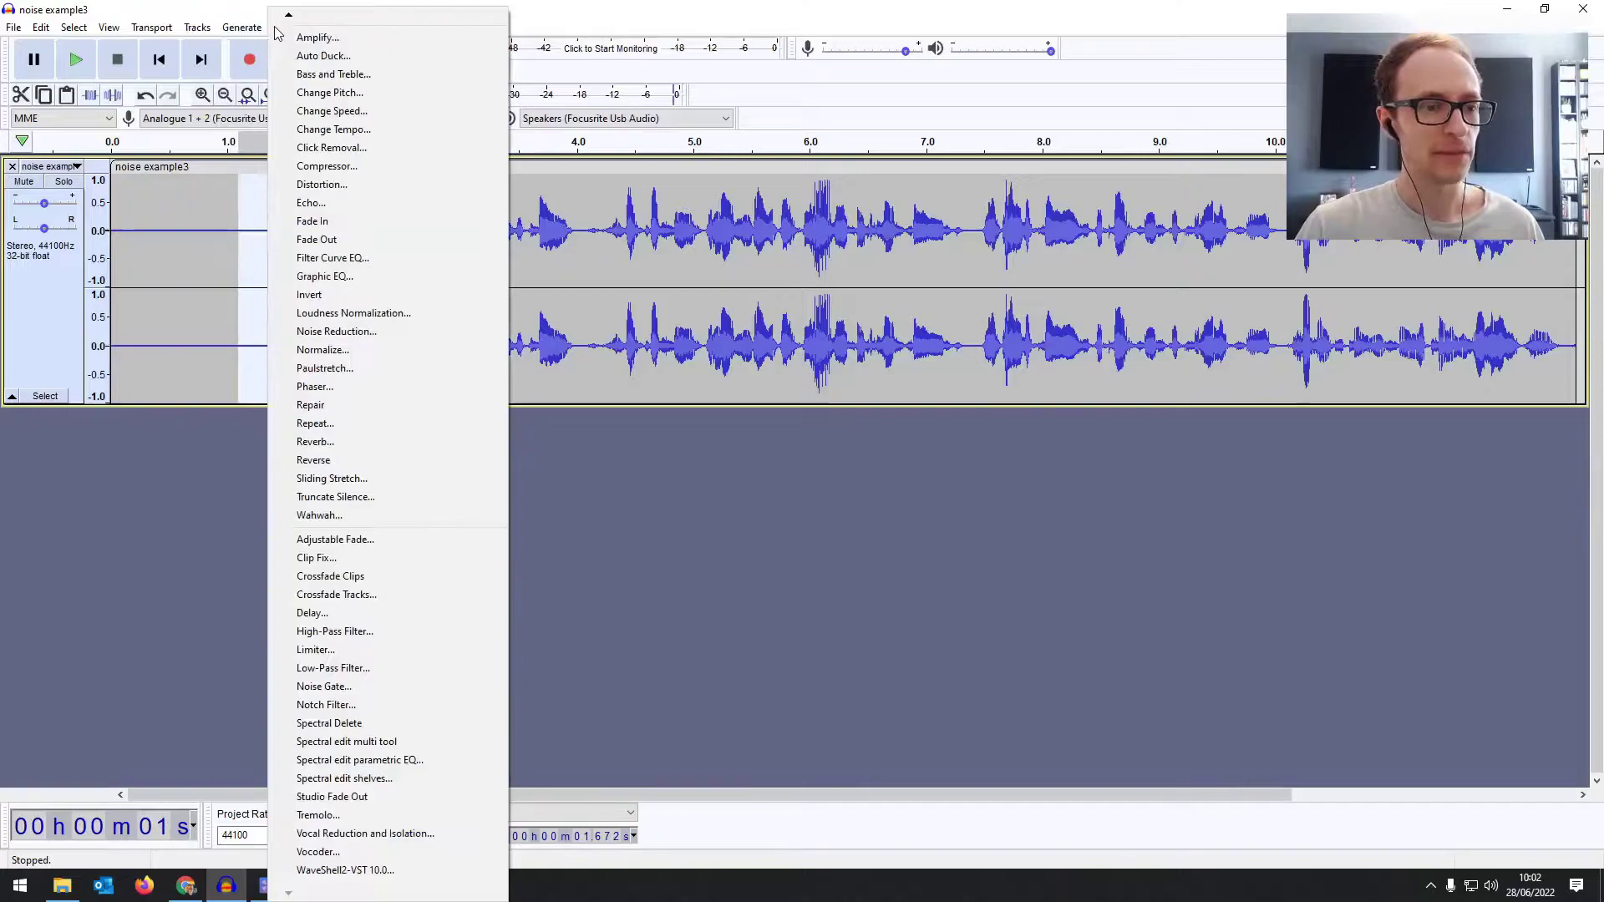
click(377, 333)
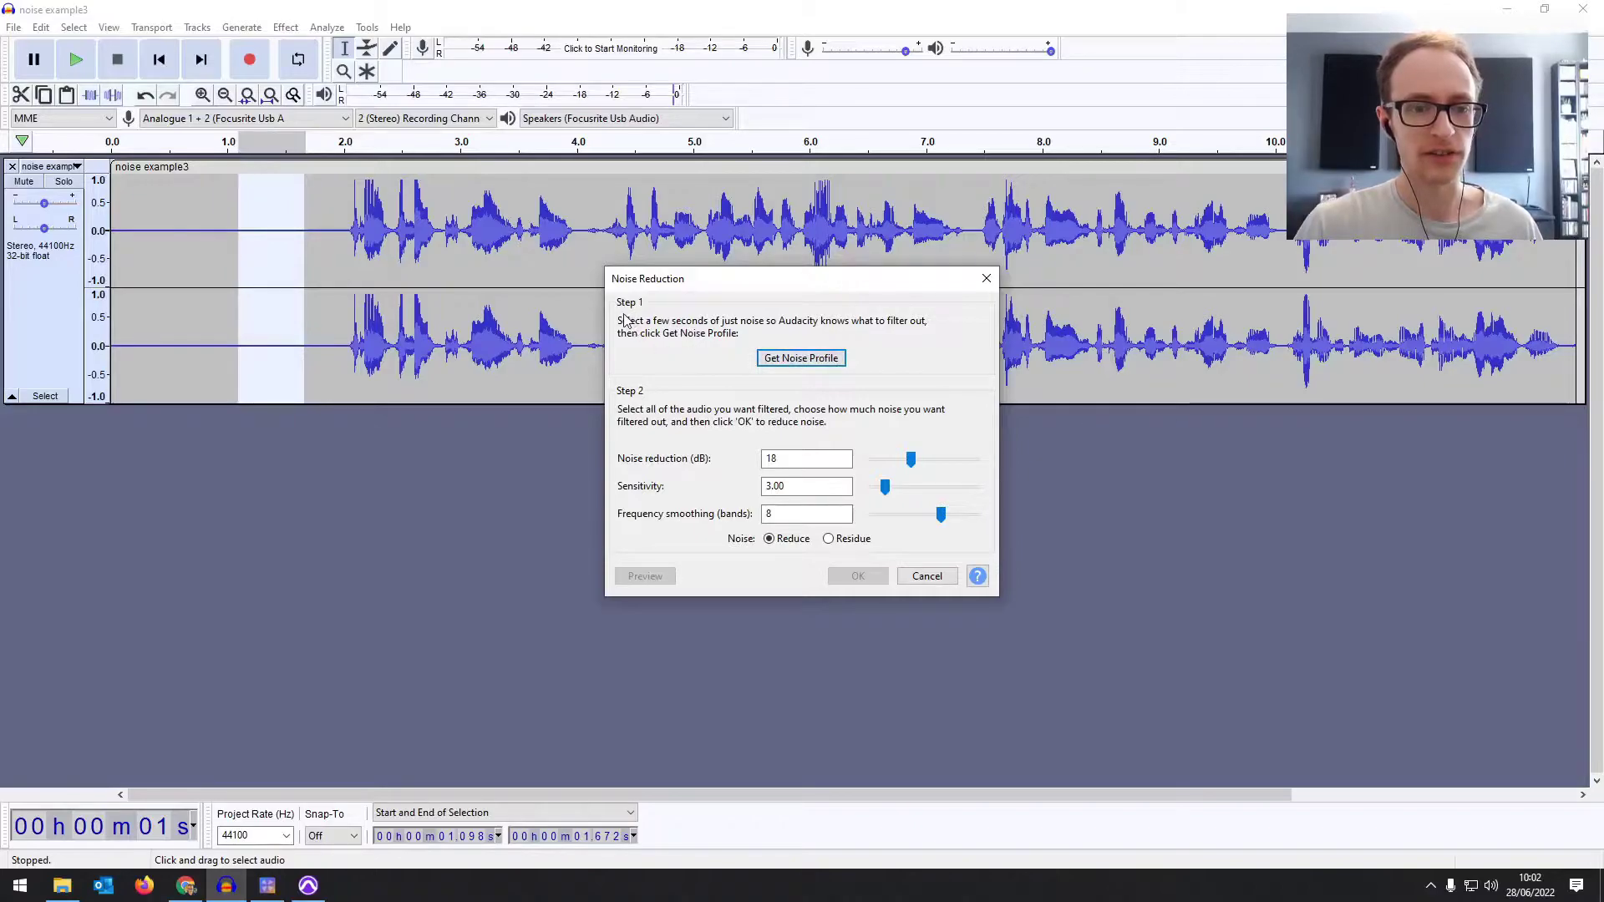
click(798, 358)
Apply Noise Reduction to the whole recording at 18 dB, sensitivity 3.00, 8 smoothing bands.
key(ctrl+r)
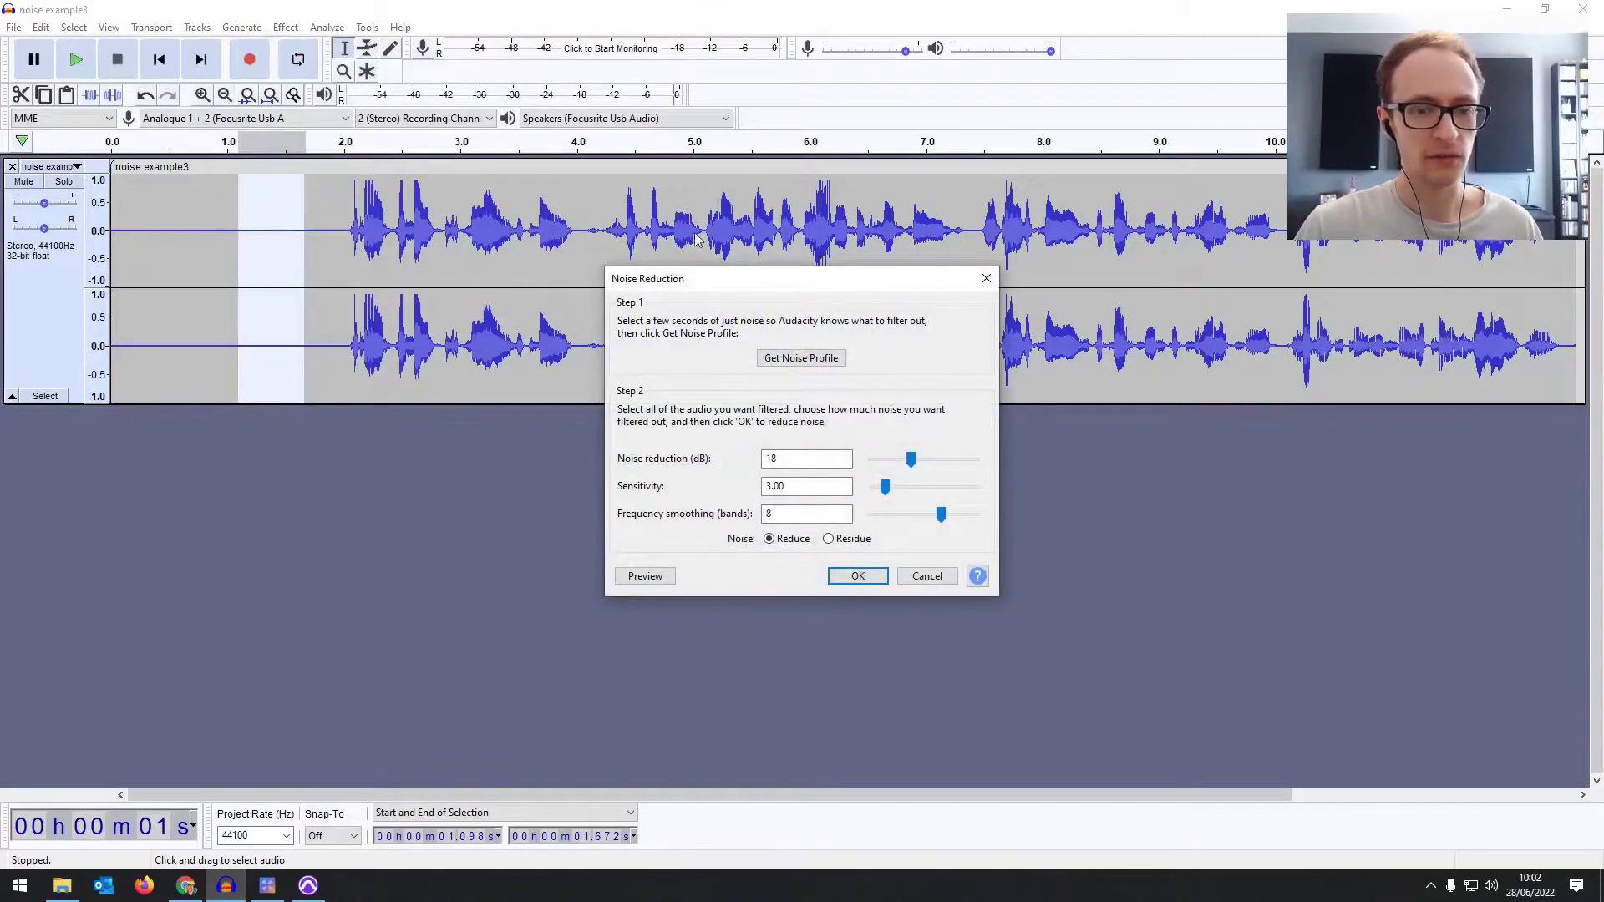
click(987, 278)
key(ctrl+a)
click(255, 30)
click(317, 346)
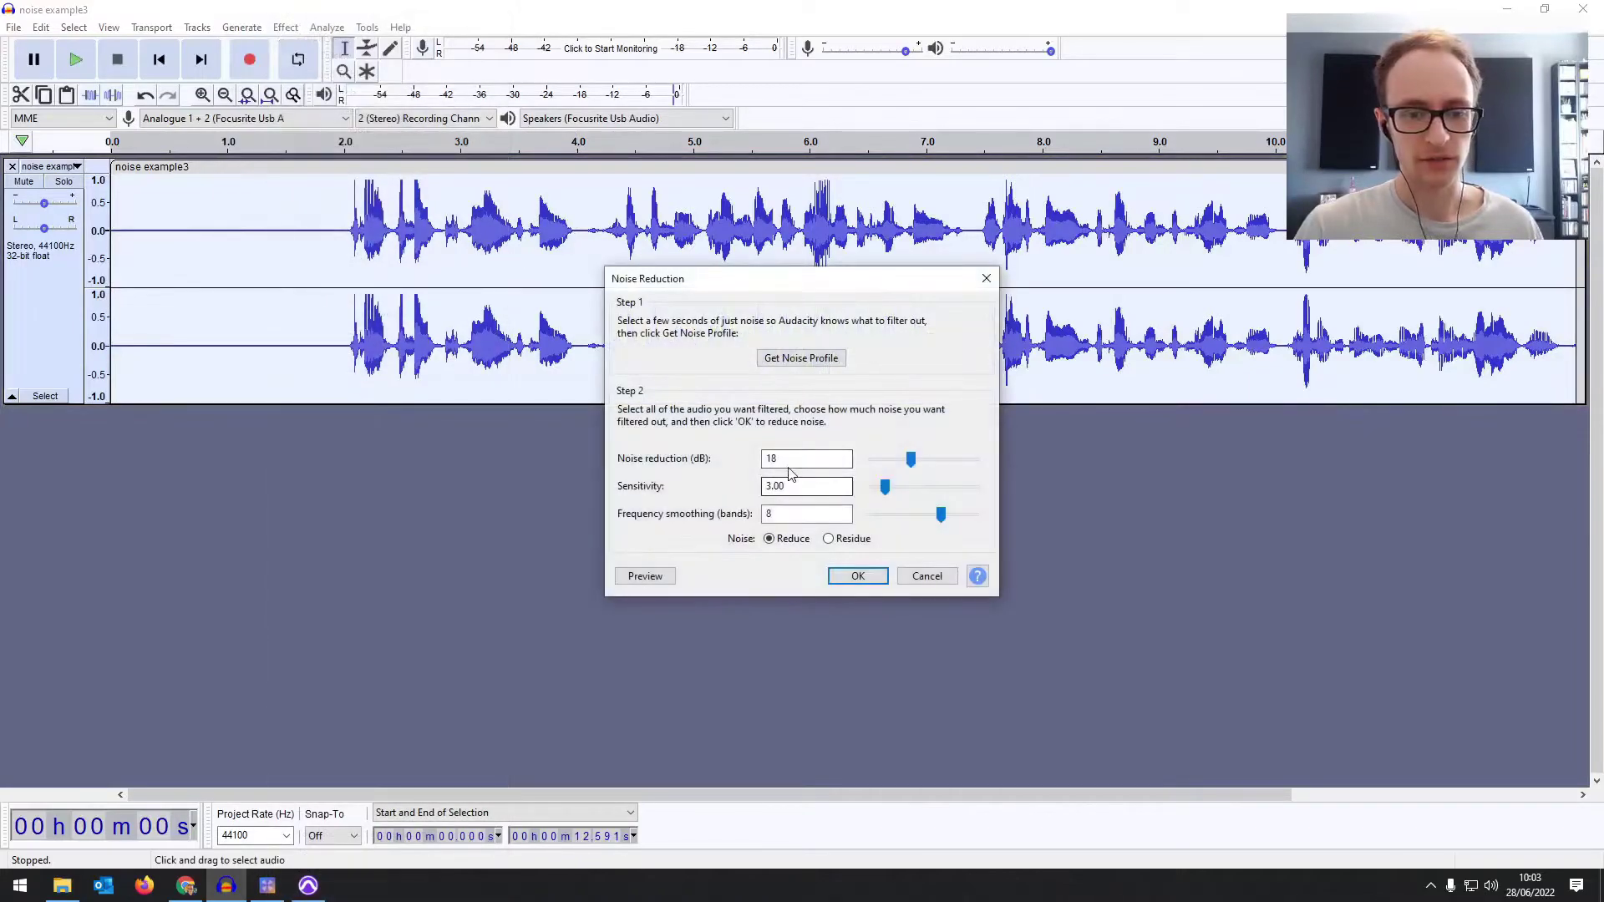
click(784, 488)
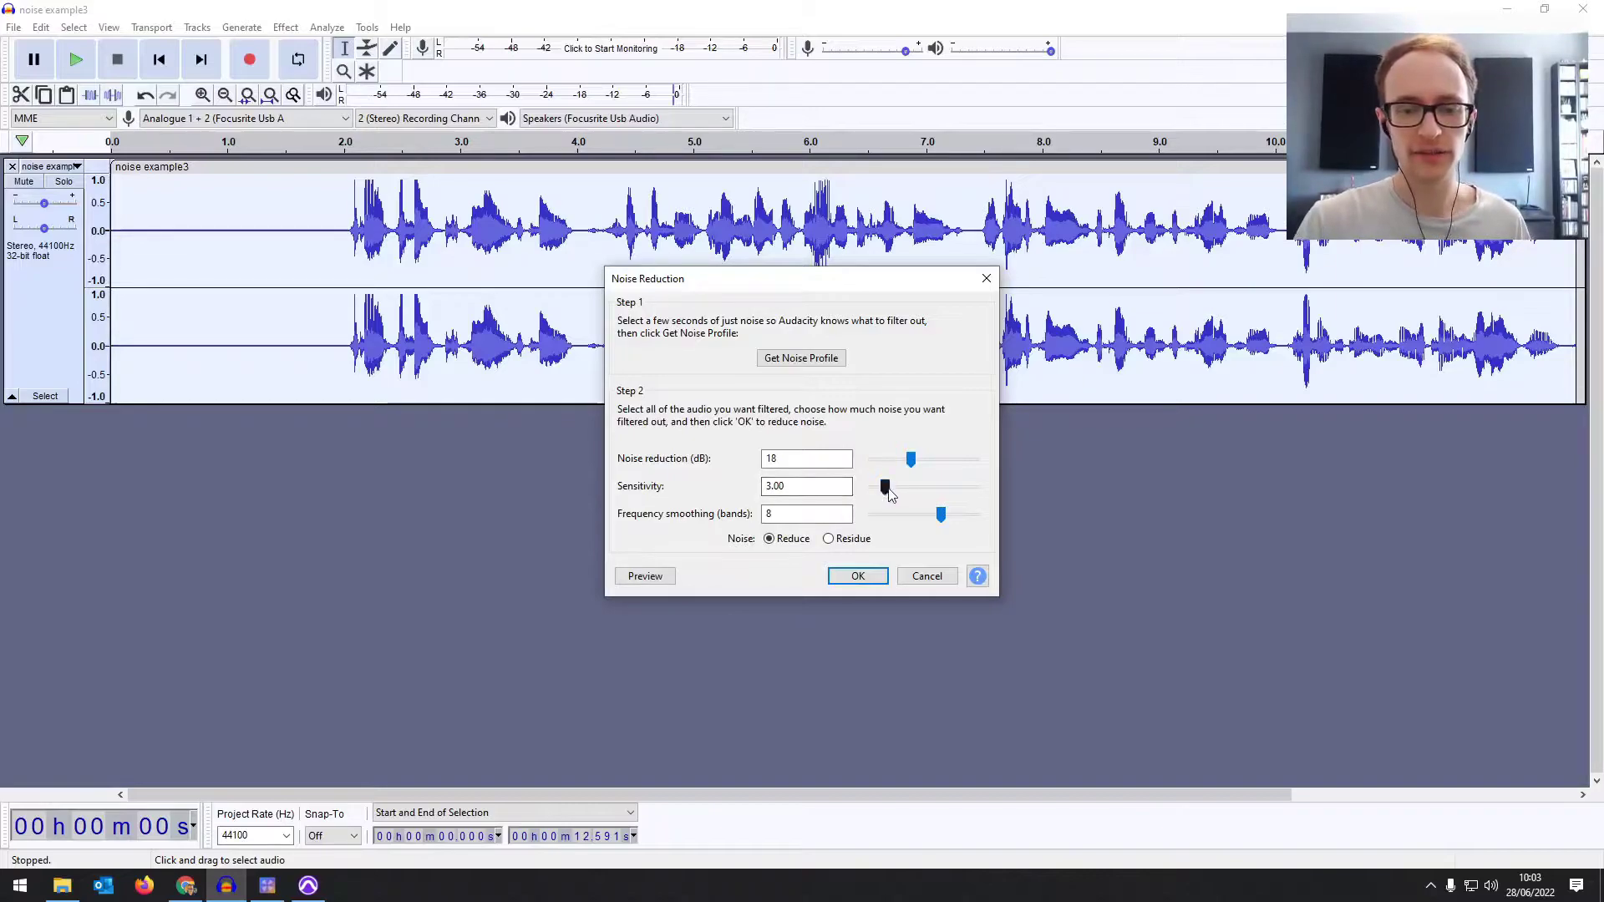
click(797, 464)
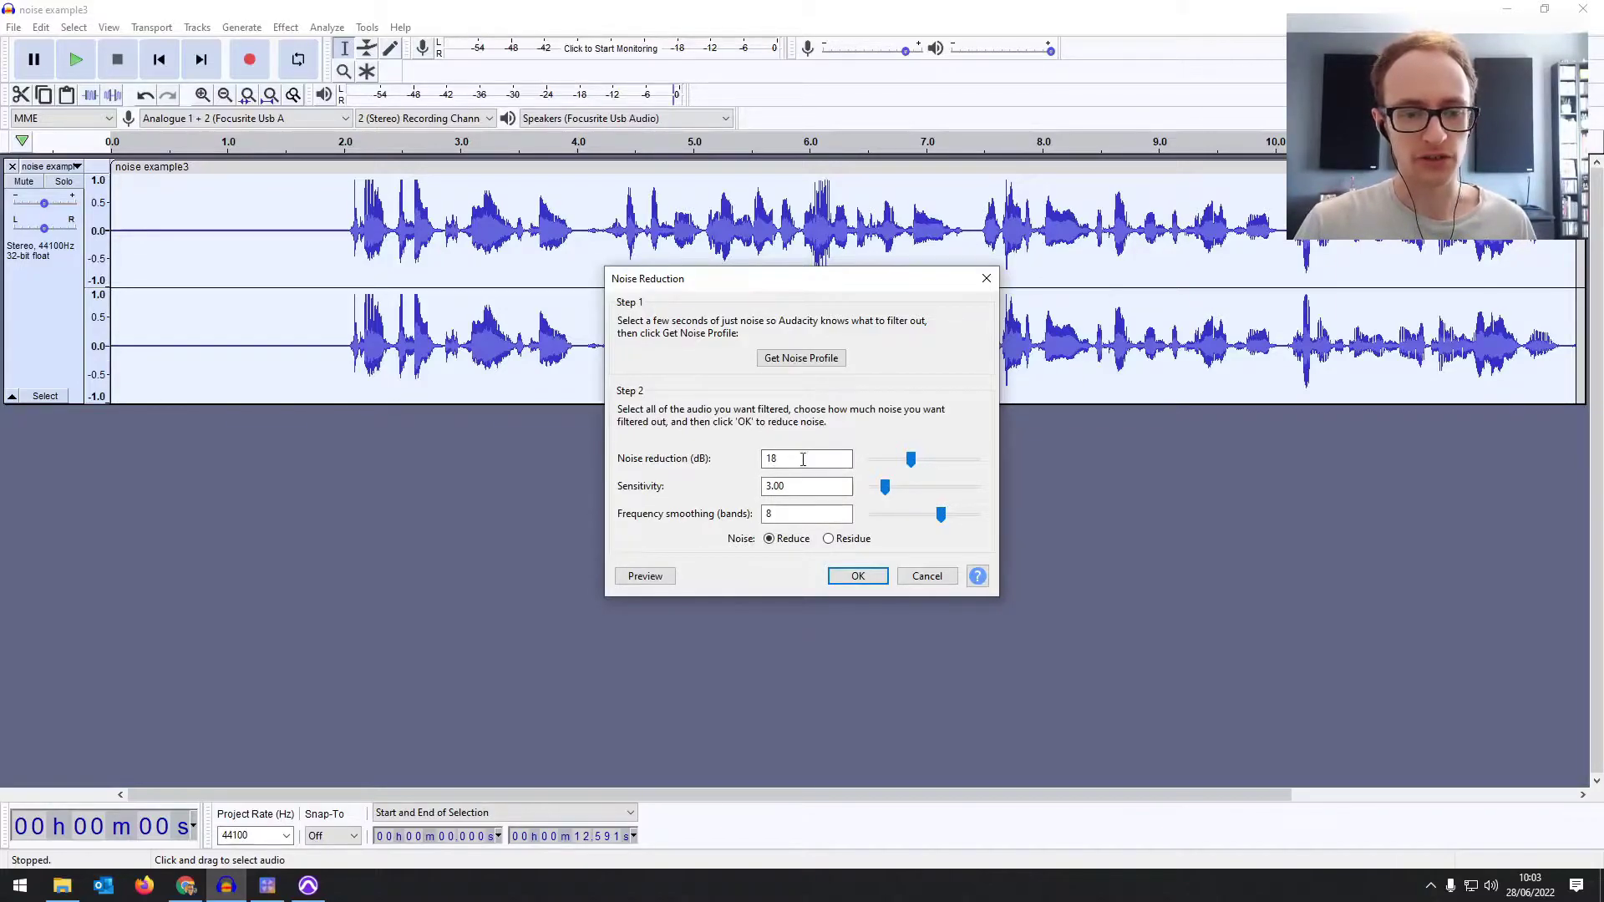
click(770, 461)
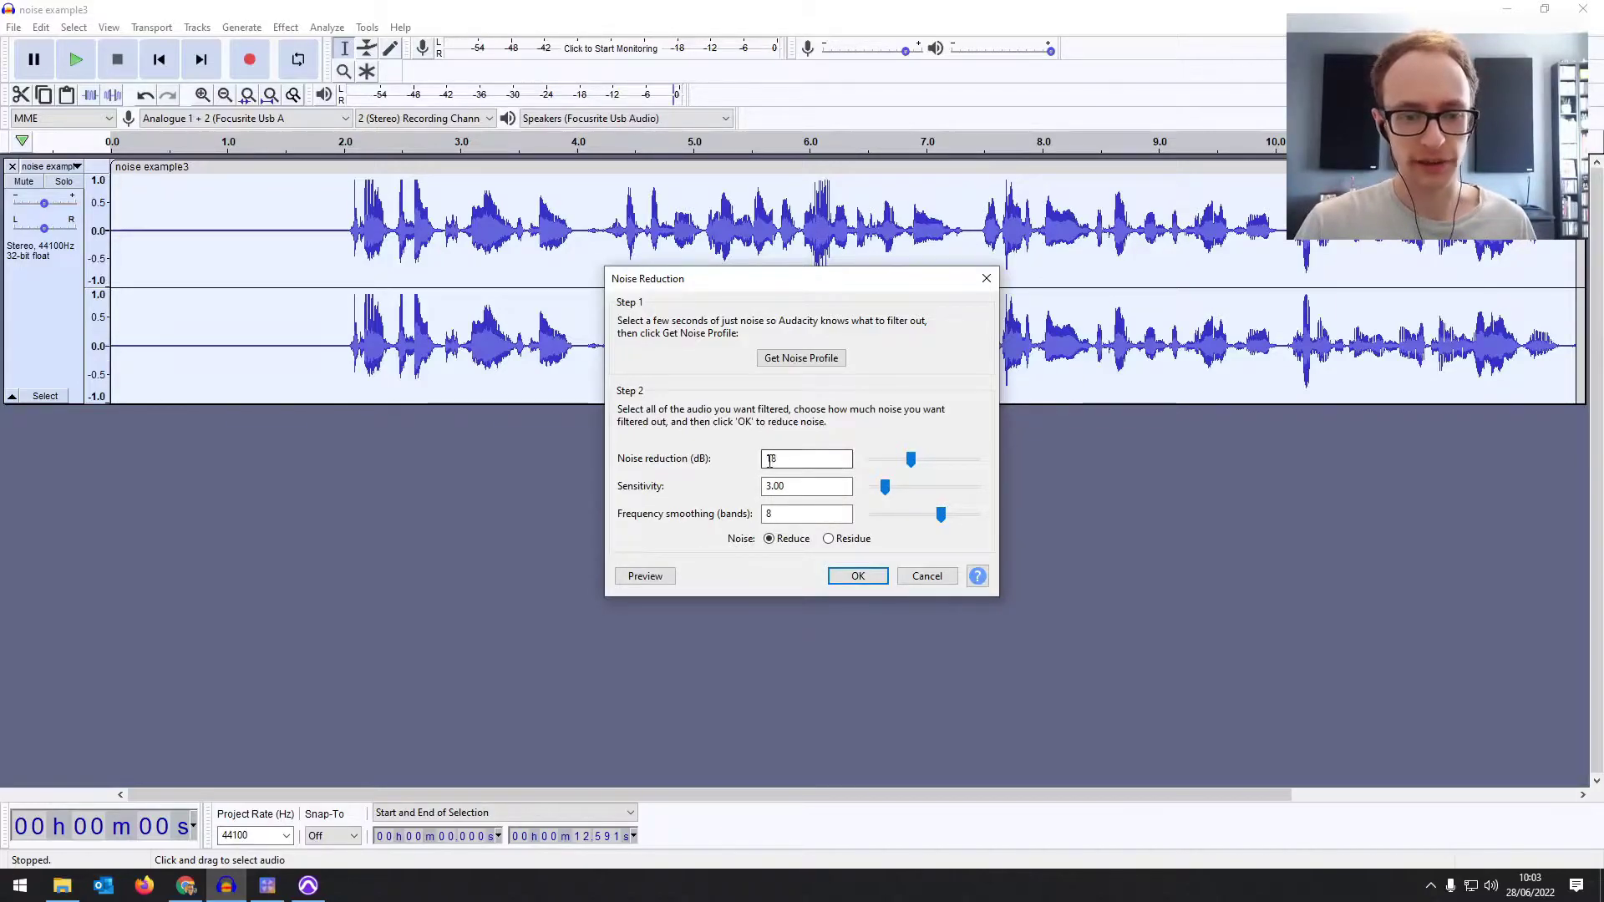
click(791, 514)
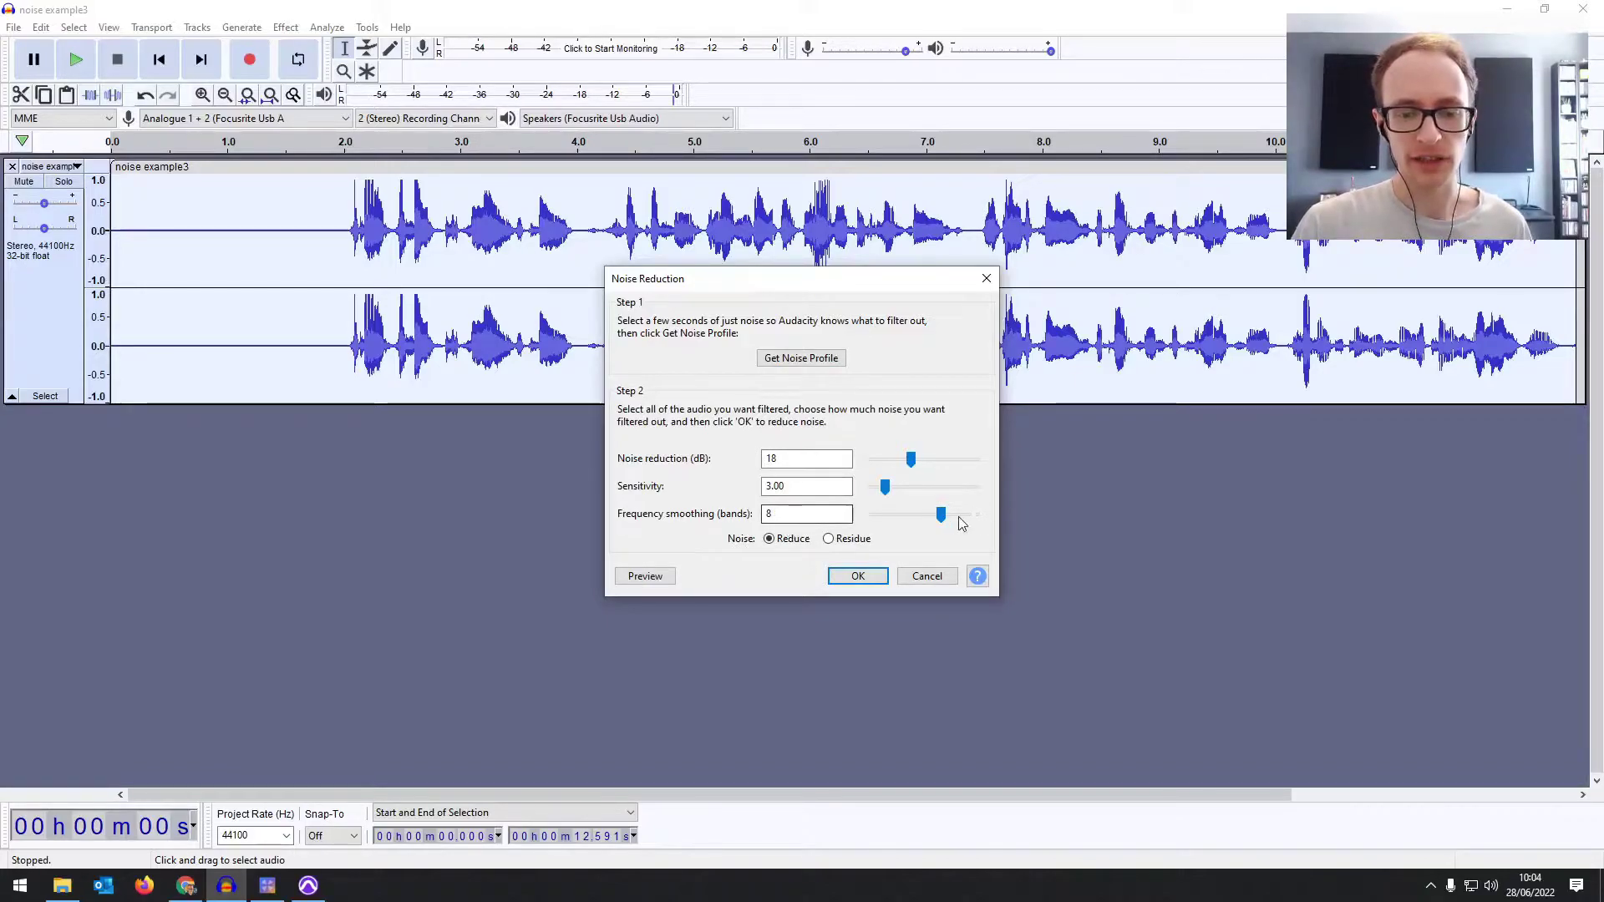
click(856, 578)
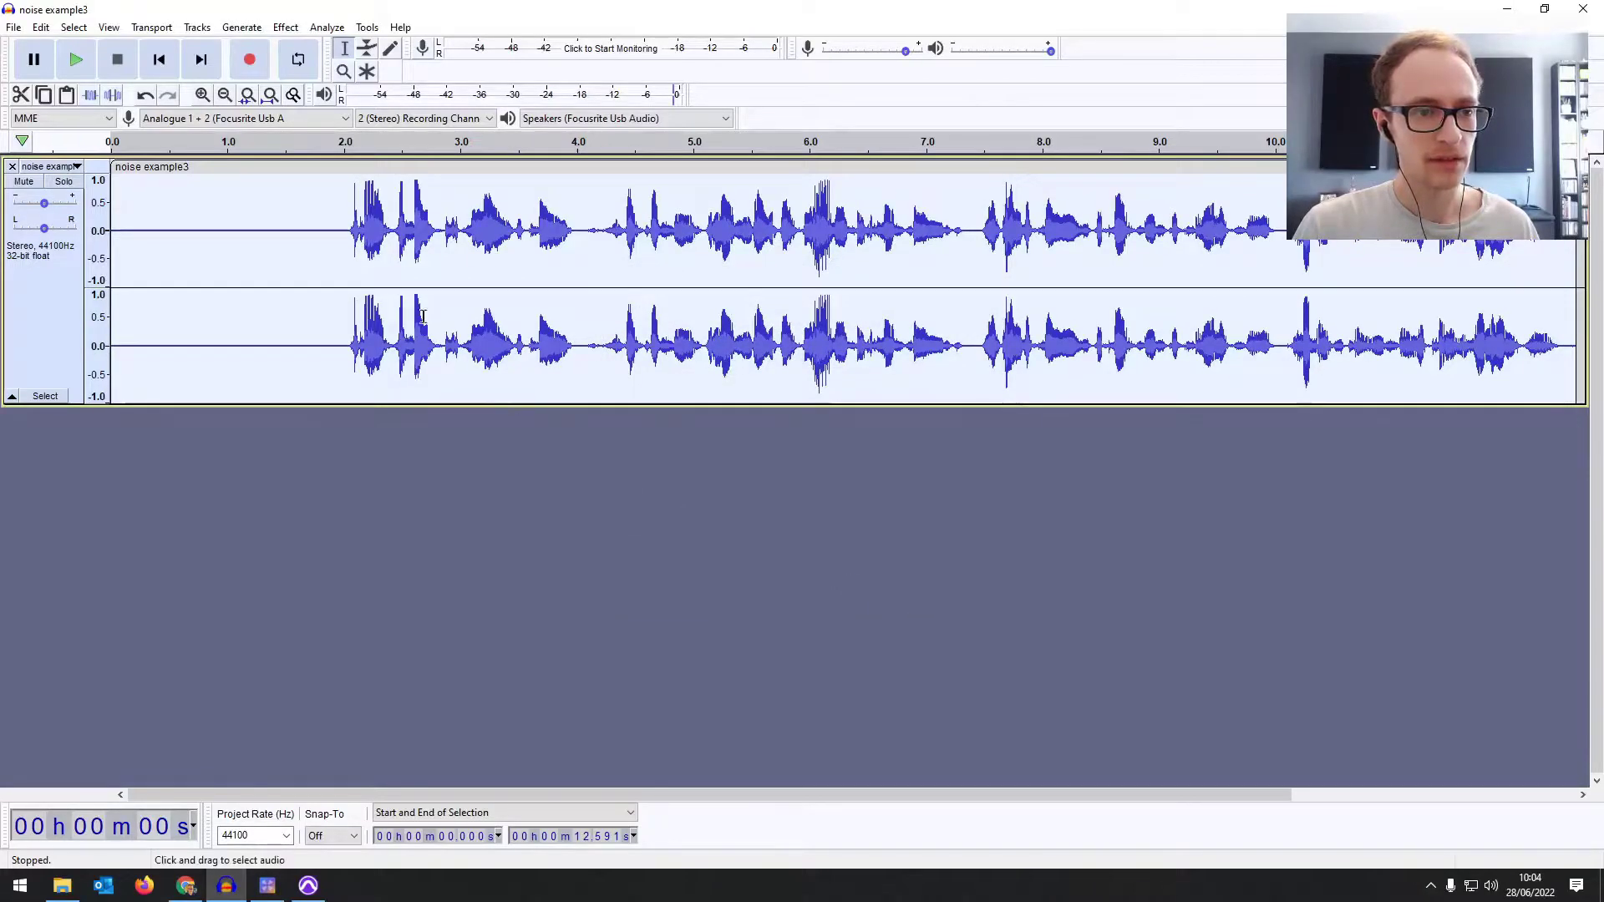
click(646, 213)
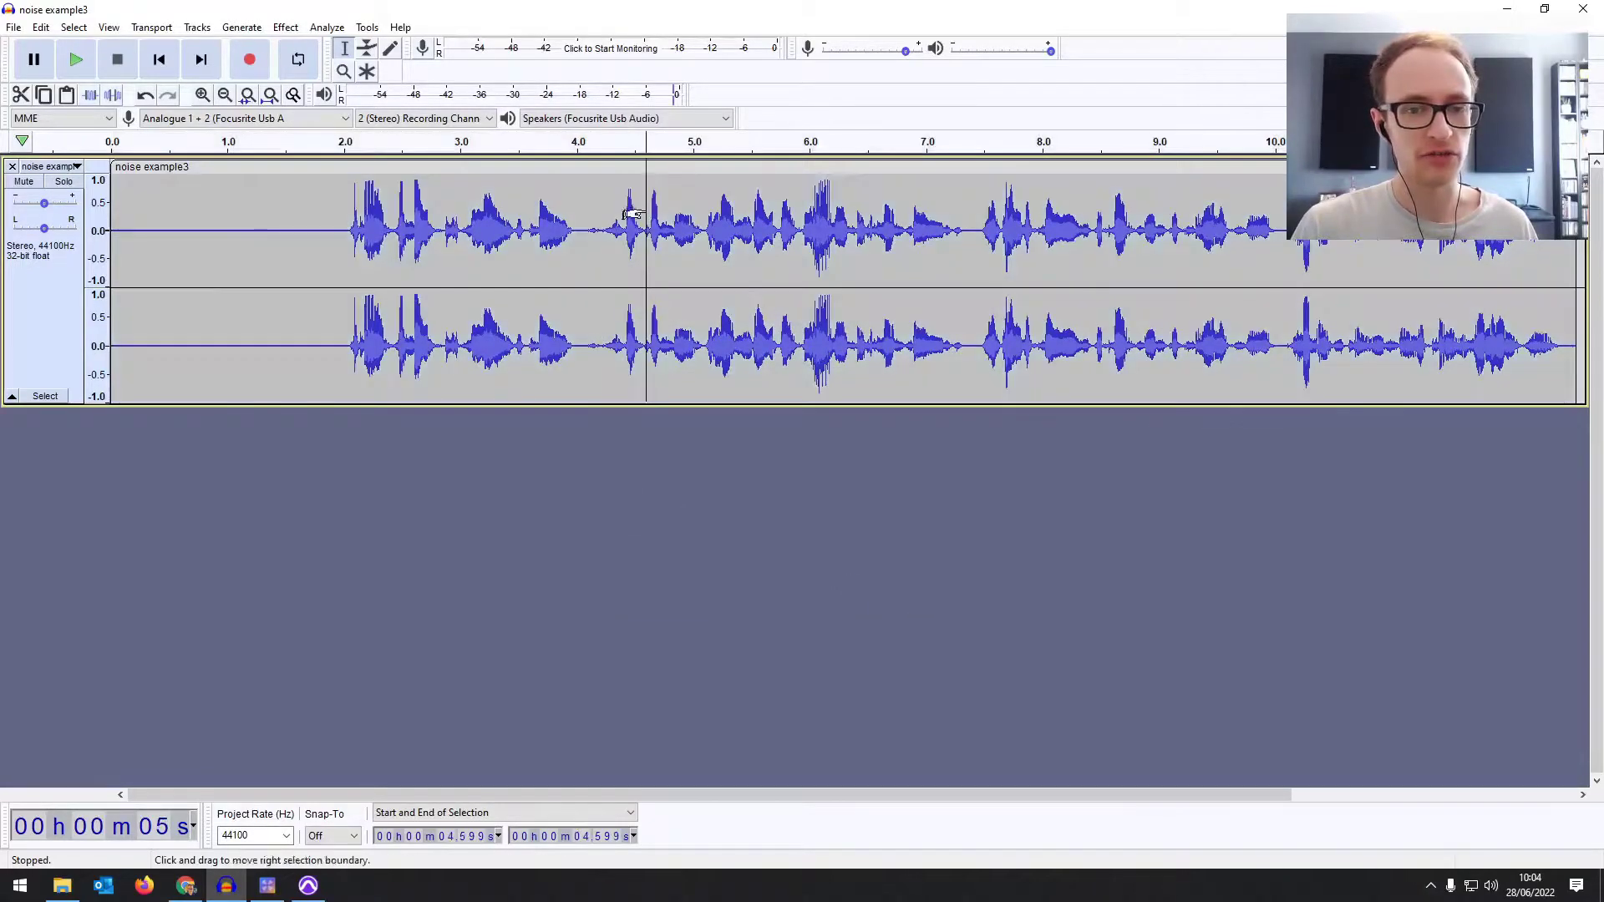
click(293, 213)
key(space)
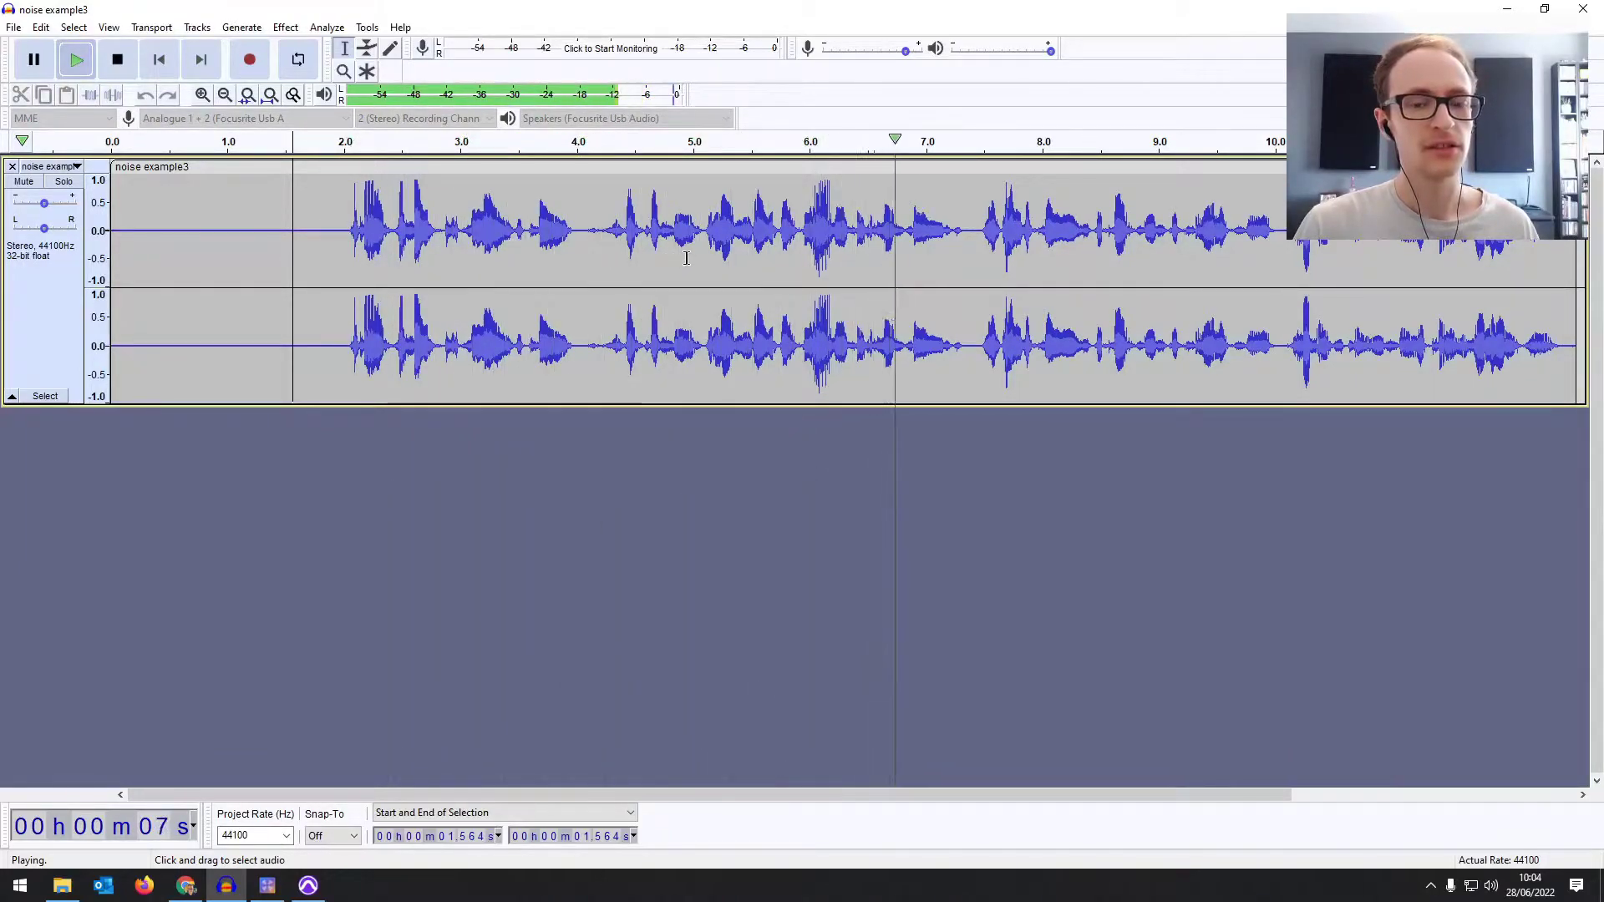
key(space)
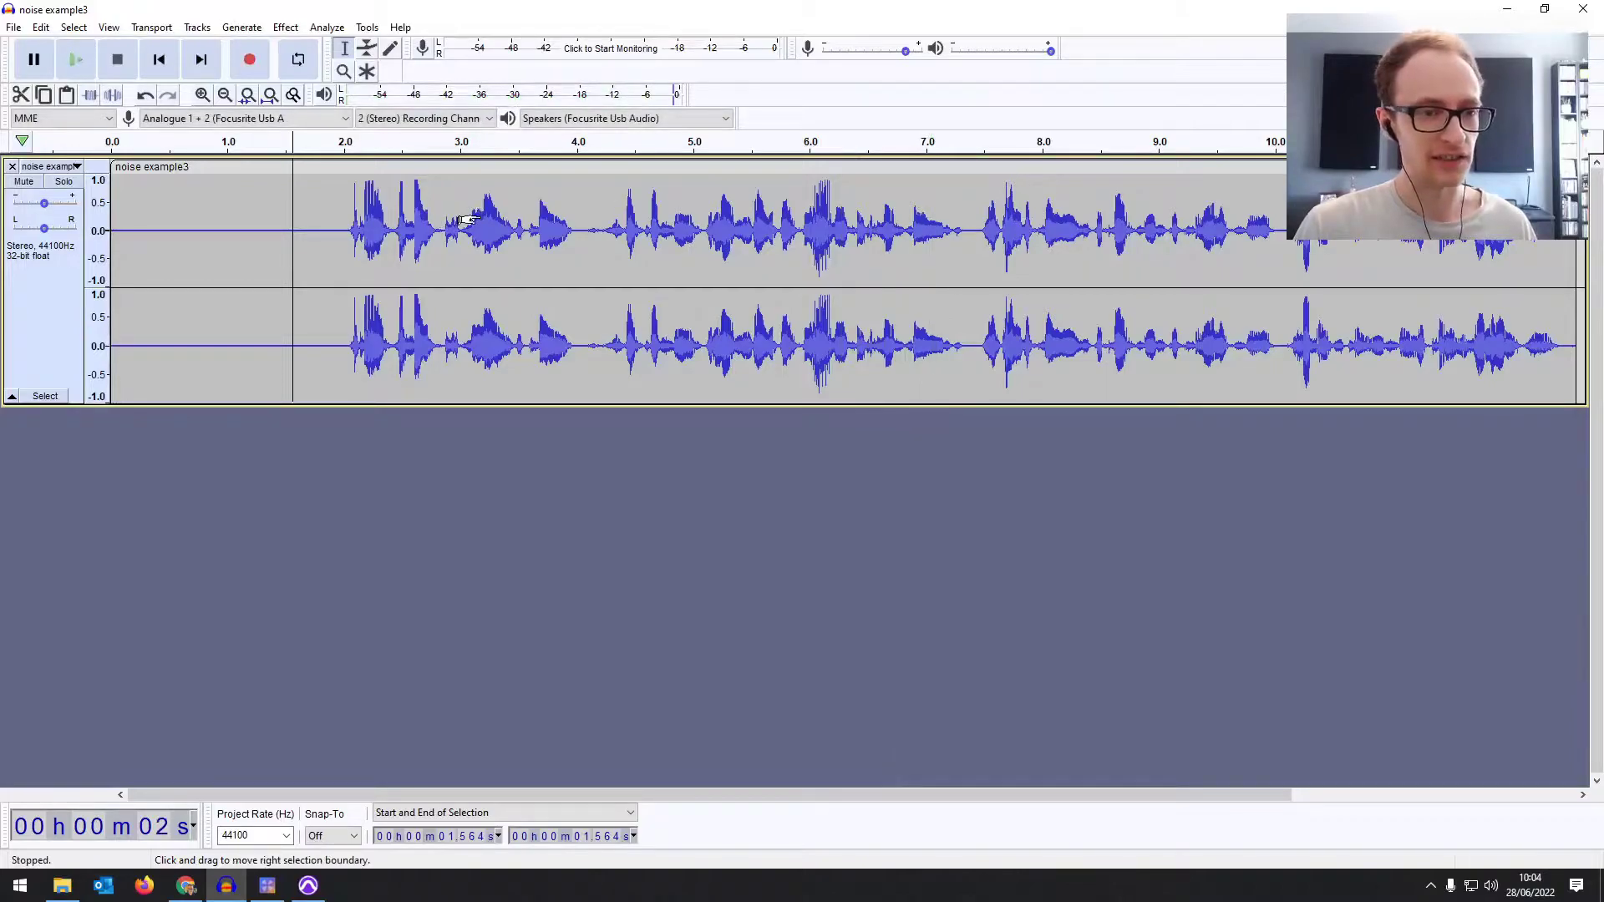
click(584, 213)
key(space)
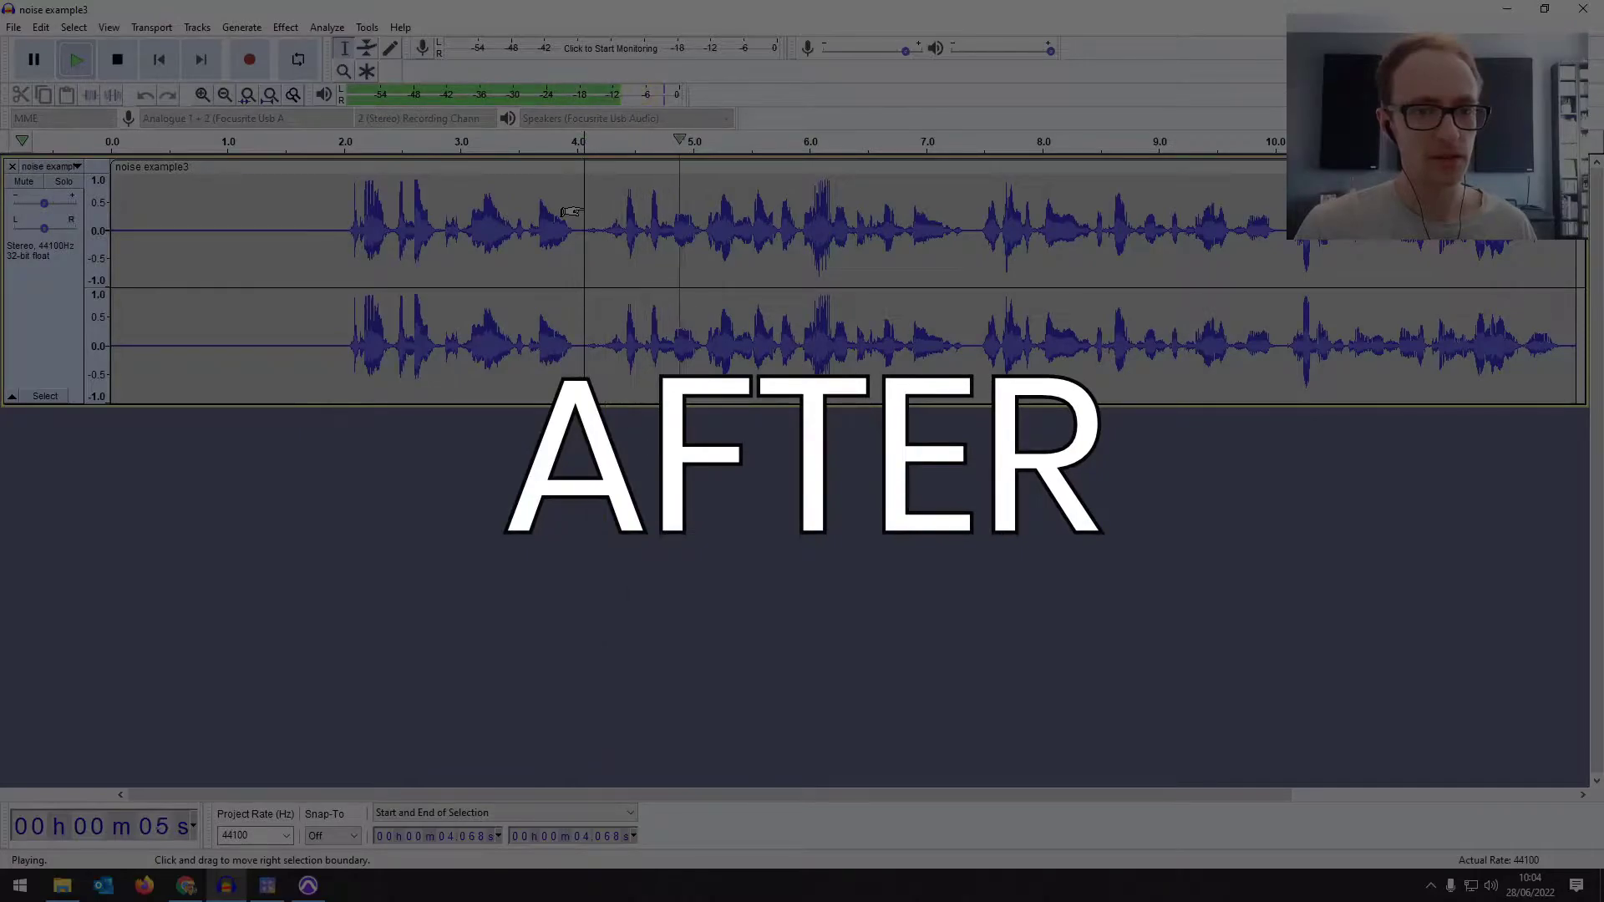
key(space)
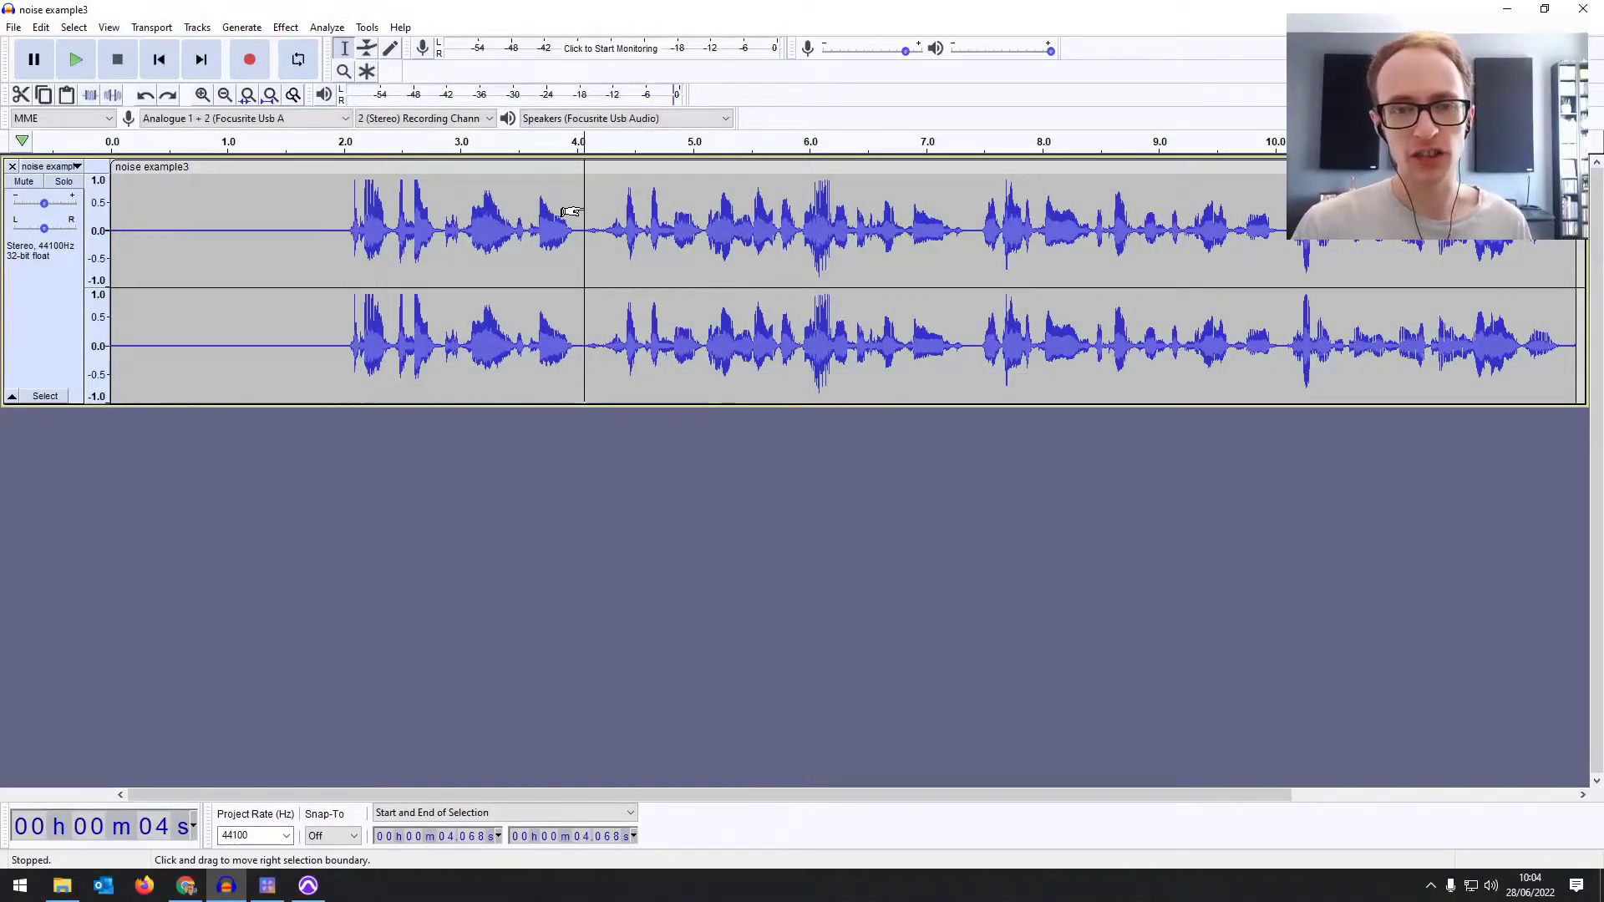
drag(234, 238, 345, 234)
click(311, 232)
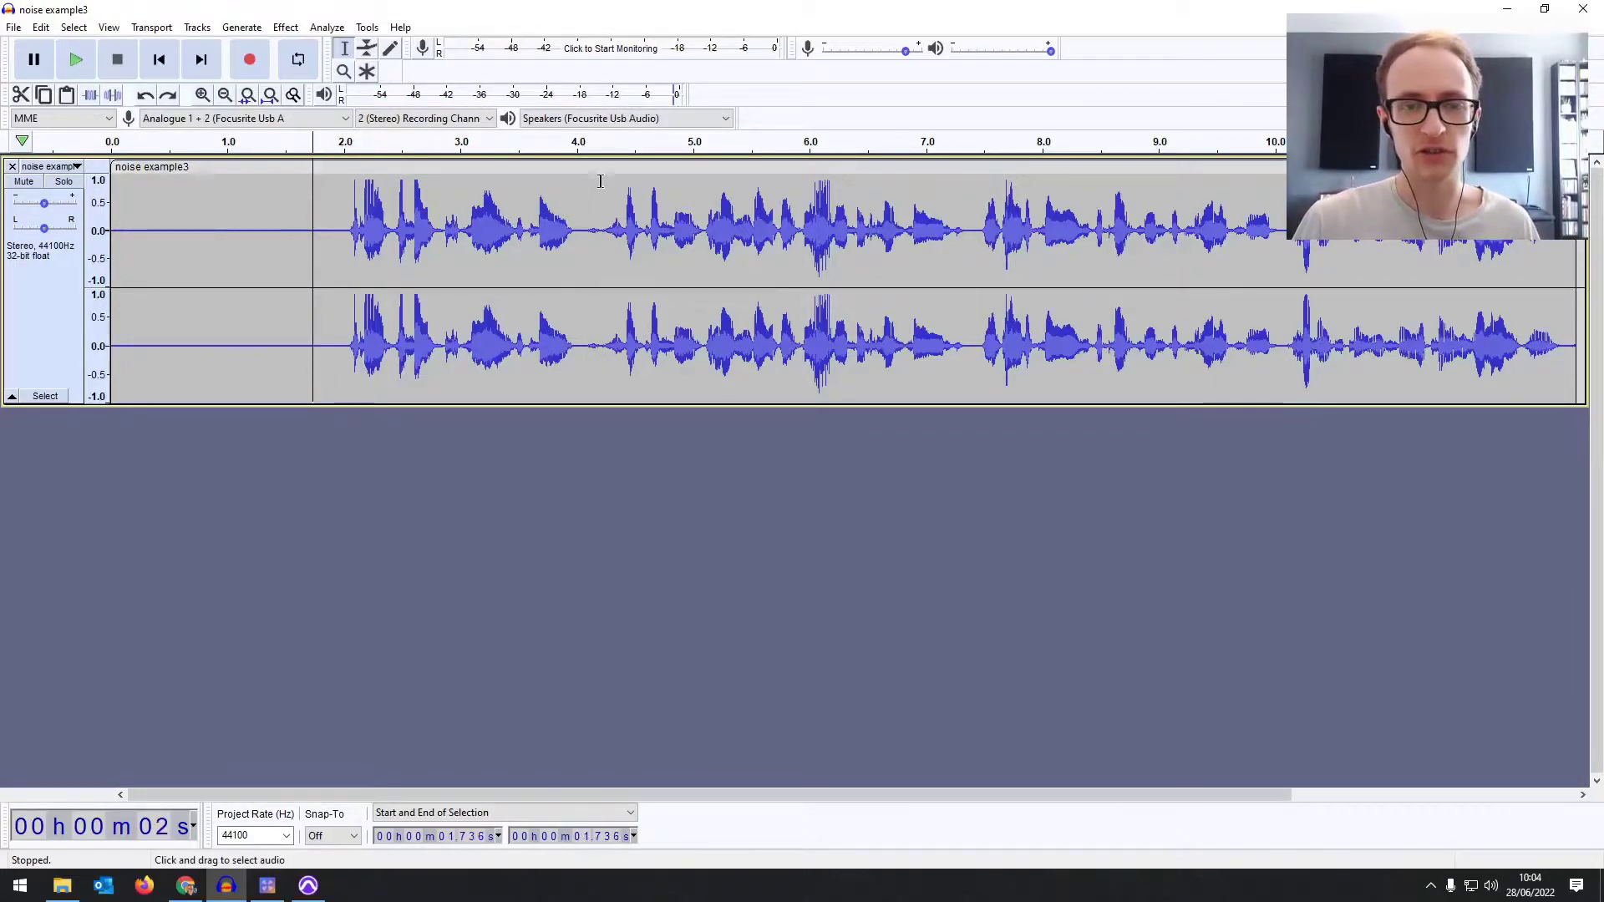
click(12, 166)
click(41, 27)
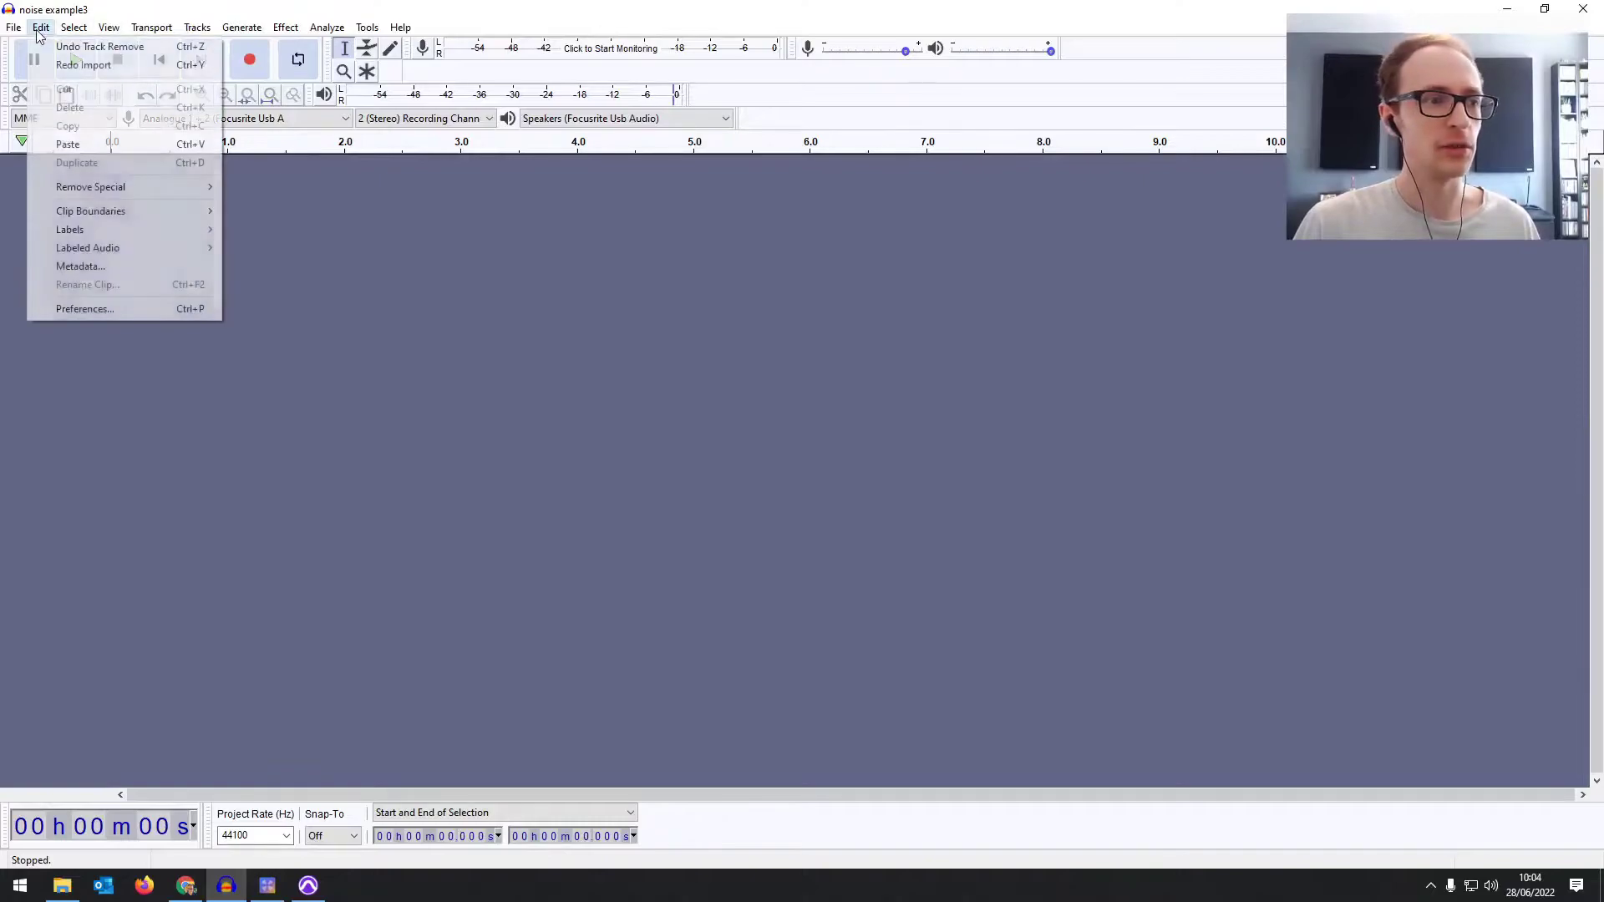
click(75, 66)
click(661, 230)
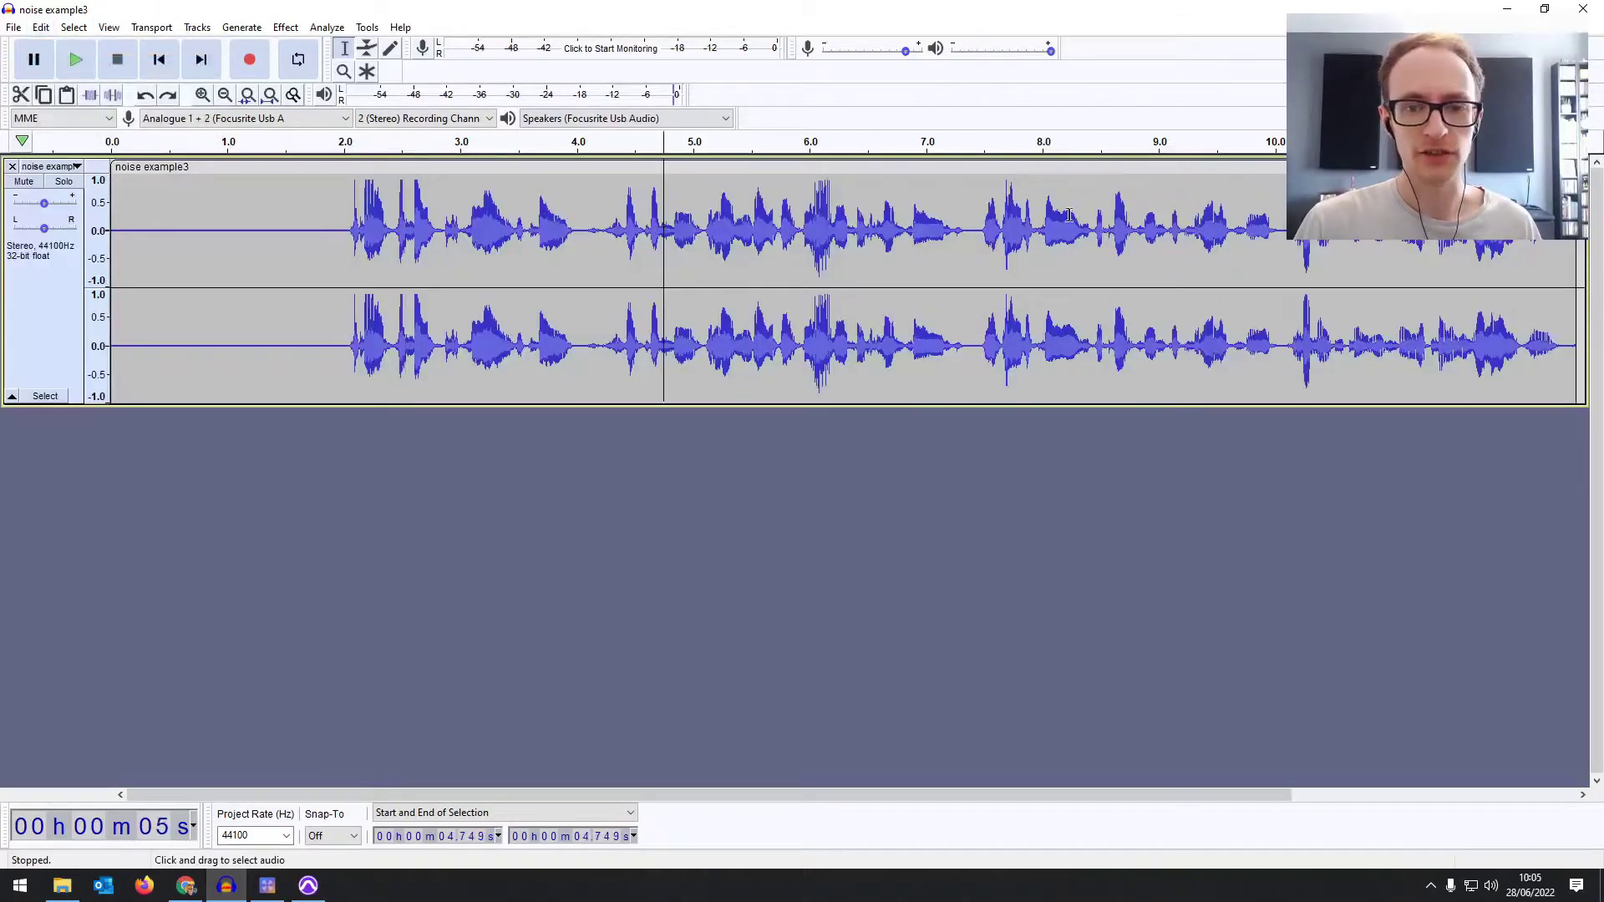
click(974, 215)
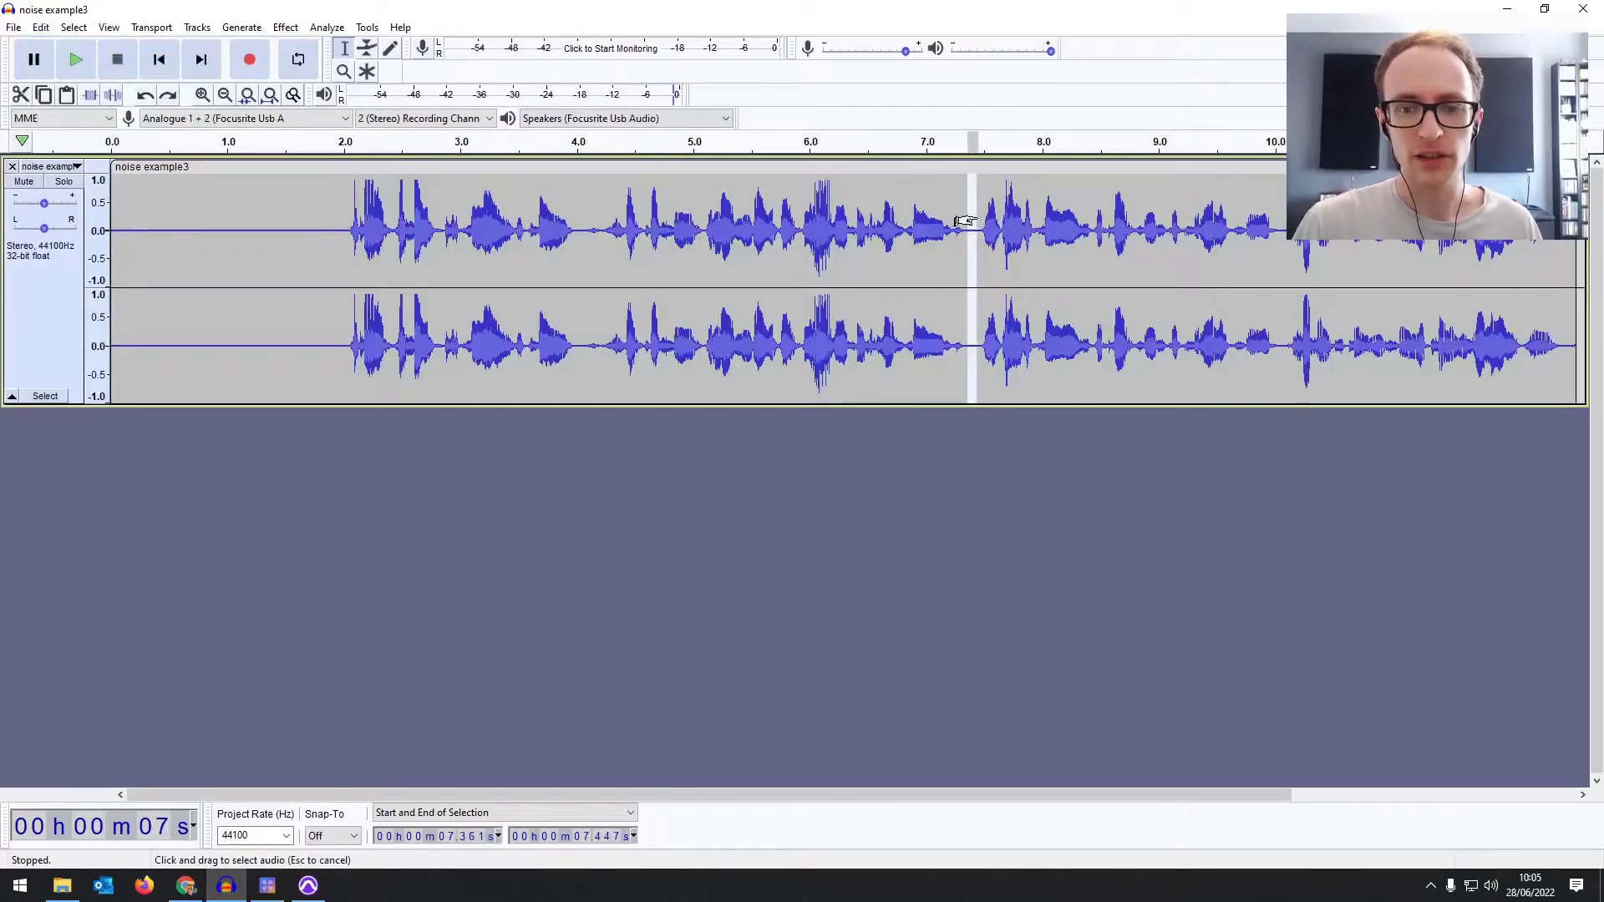
drag(346, 226, 105, 226)
click(575, 209)
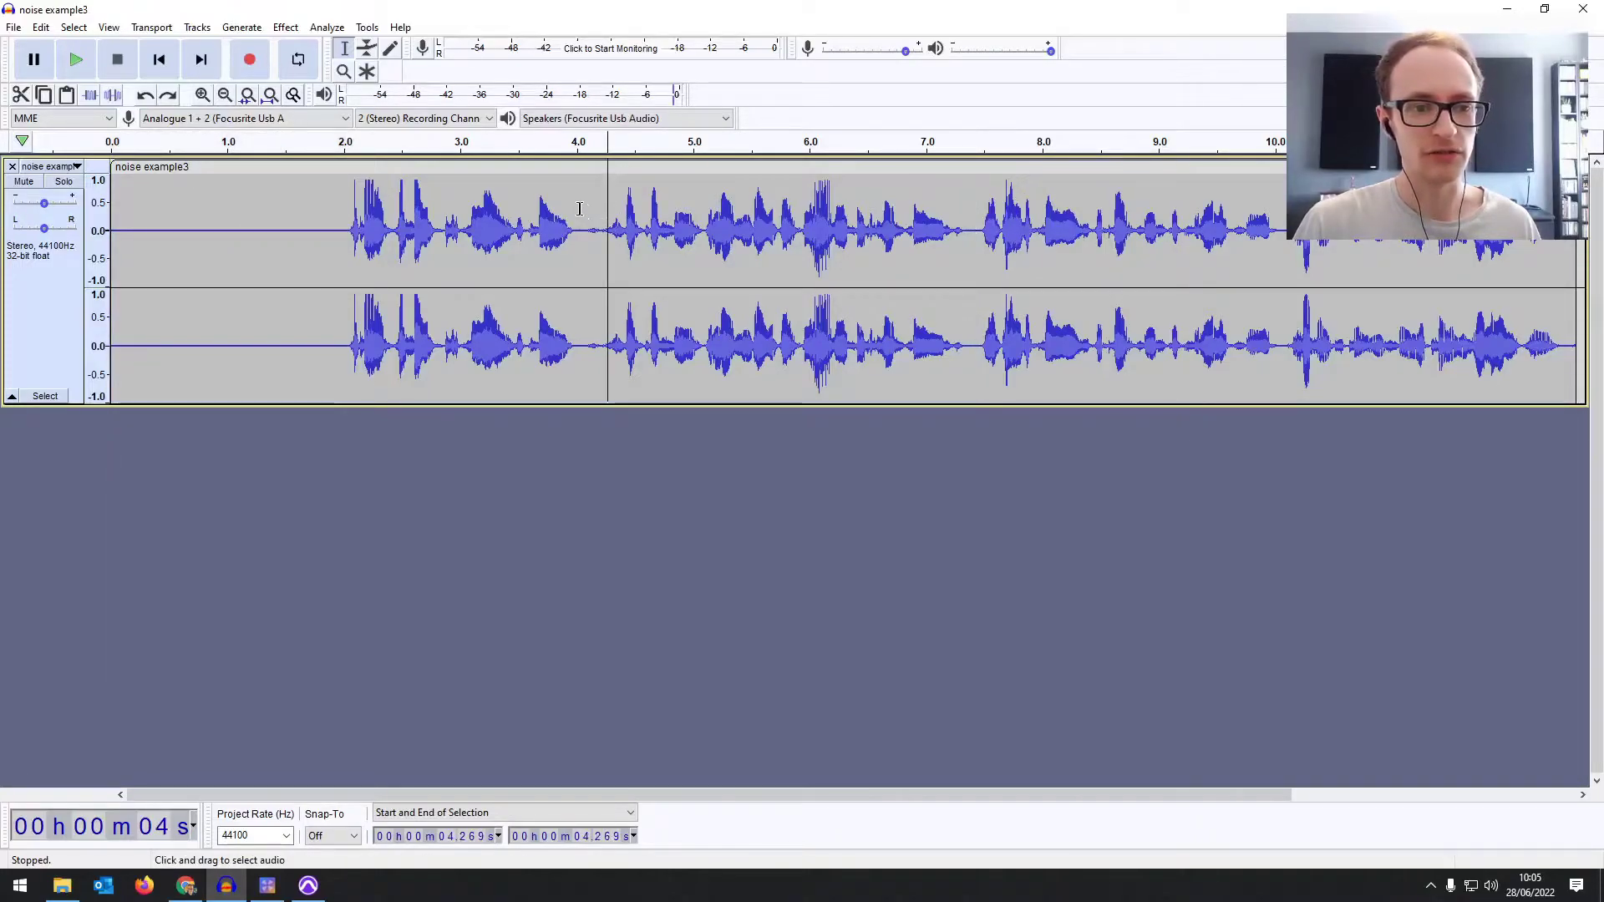
drag(580, 207, 587, 206)
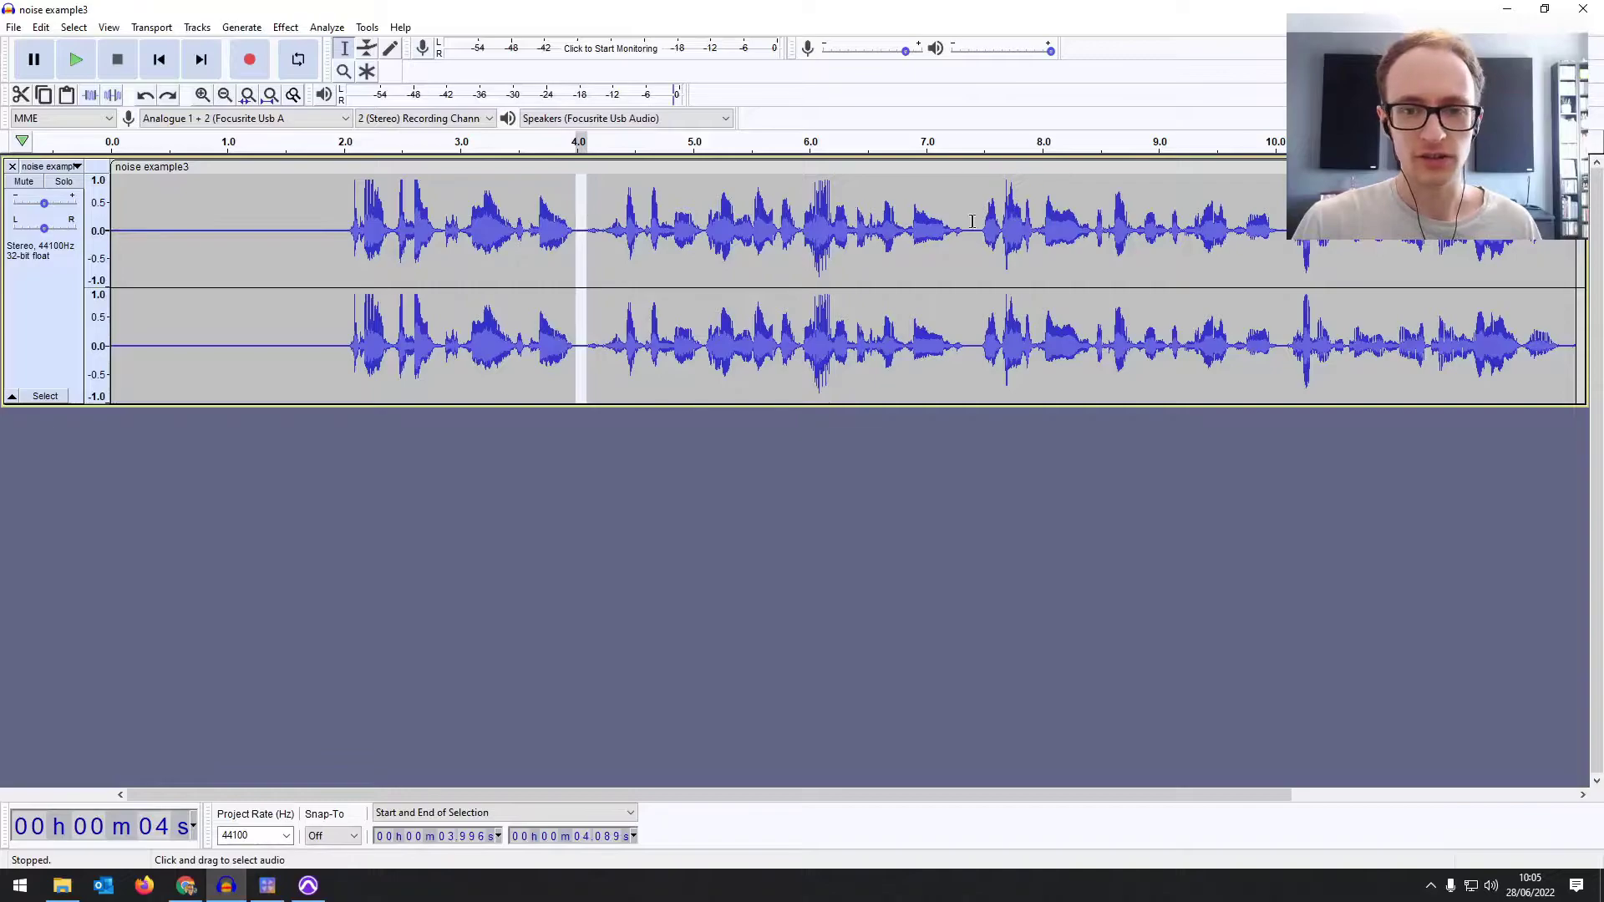
drag(967, 221, 974, 222)
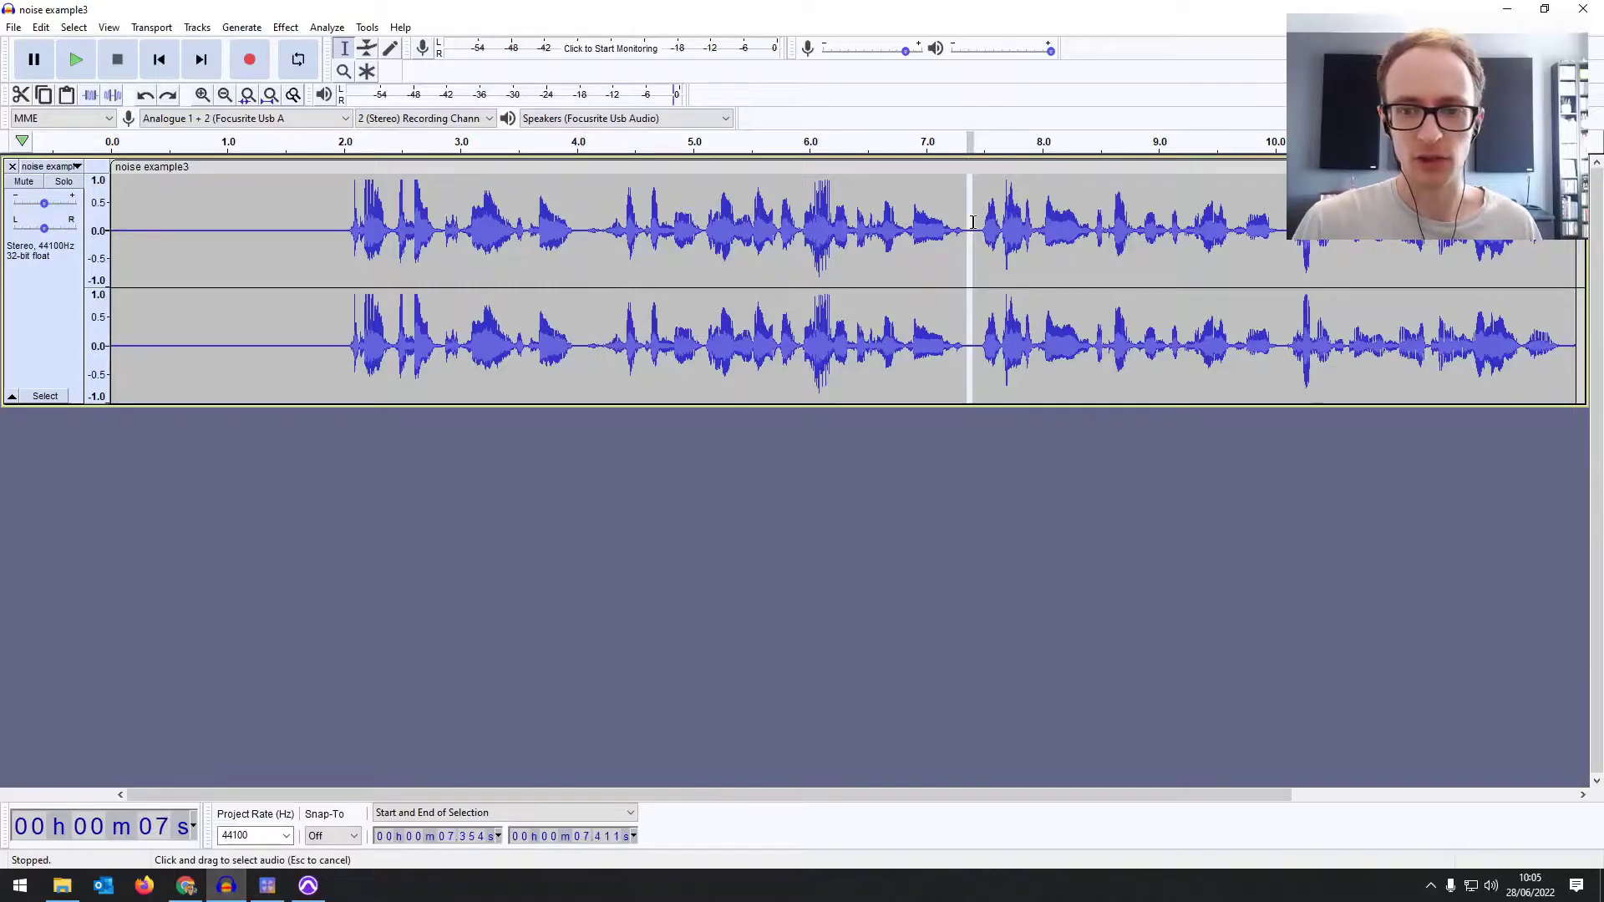
click(1276, 220)
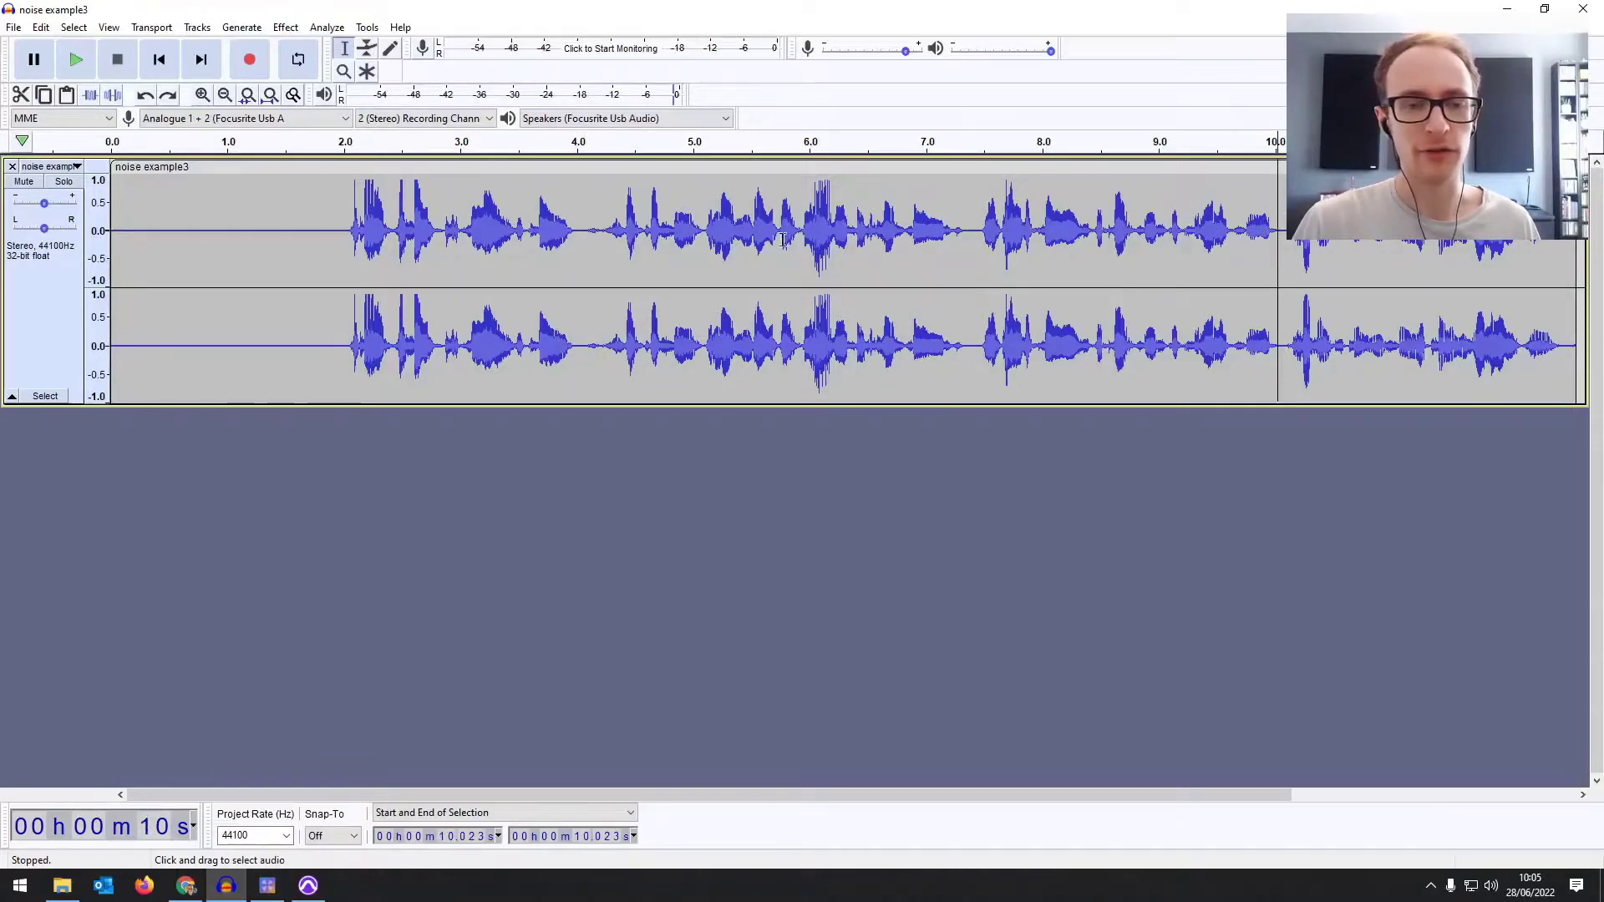
click(703, 212)
drag(705, 211, 709, 219)
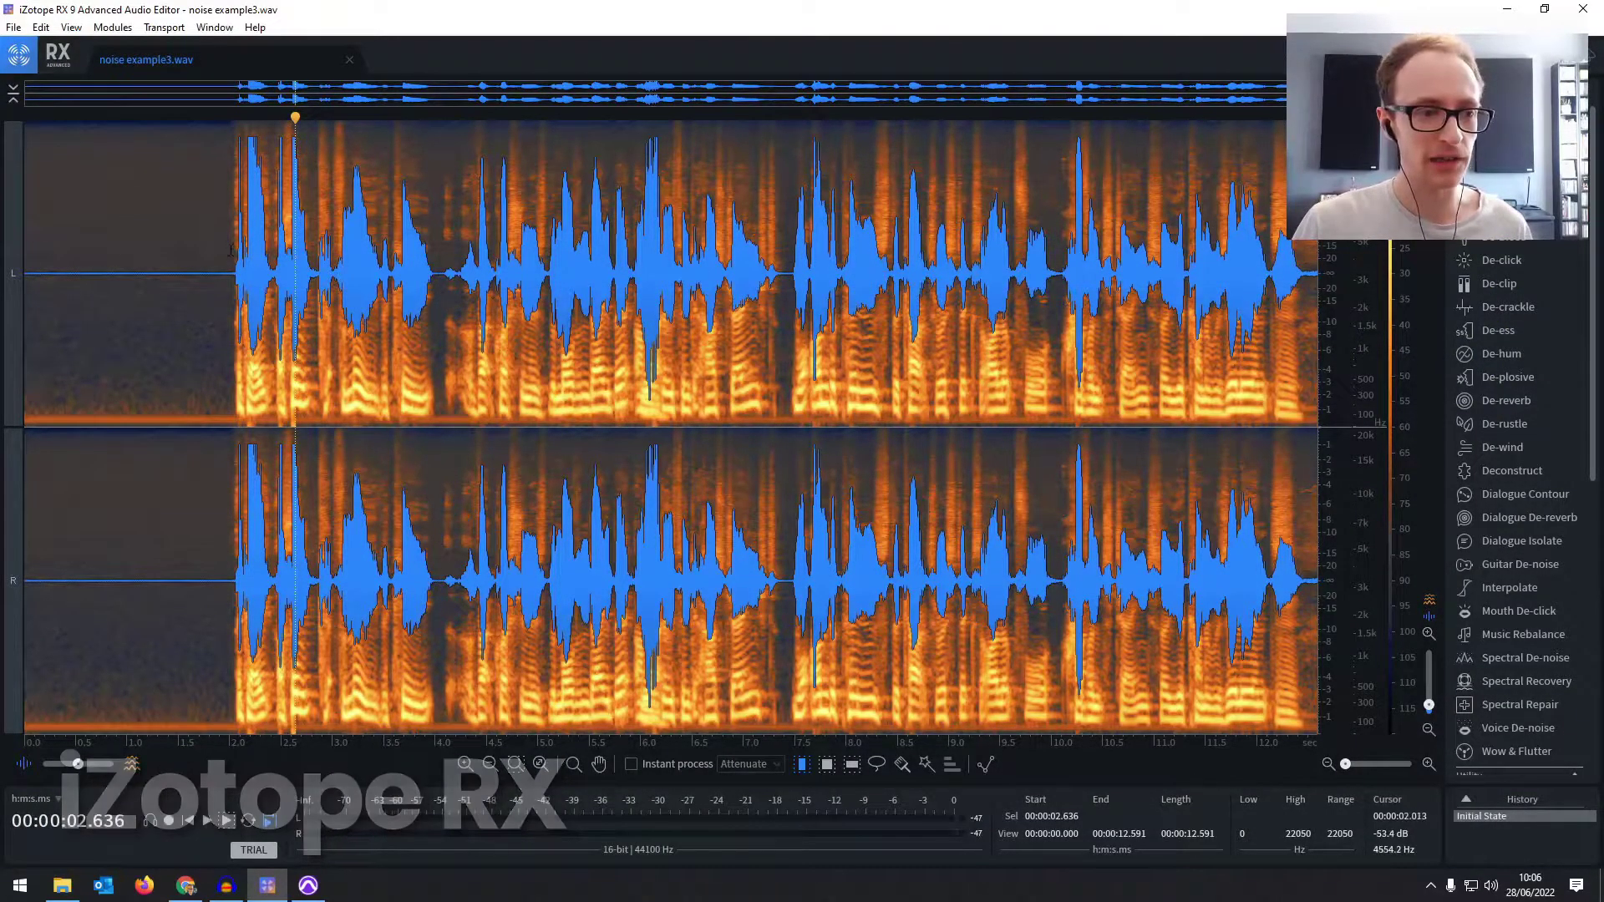
Select the noise-only silence from 1.741 to 1.946 s in noise example3.wav.
drag(224, 257, 203, 248)
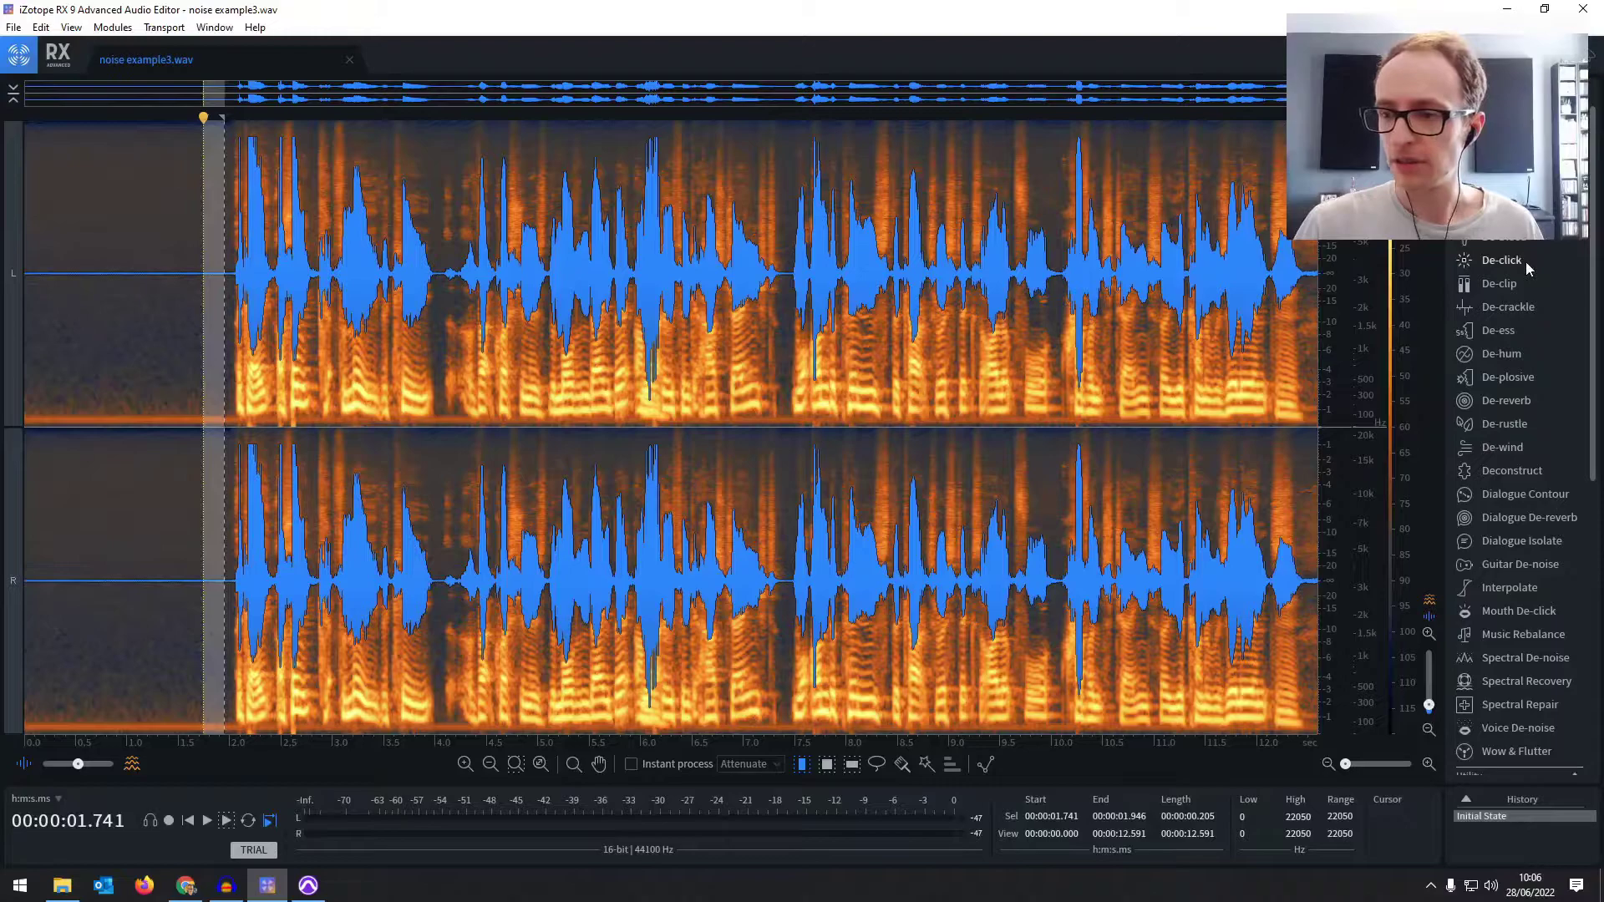
drag(1592, 441, 1591, 545)
scroll(1518, 553, up, 1)
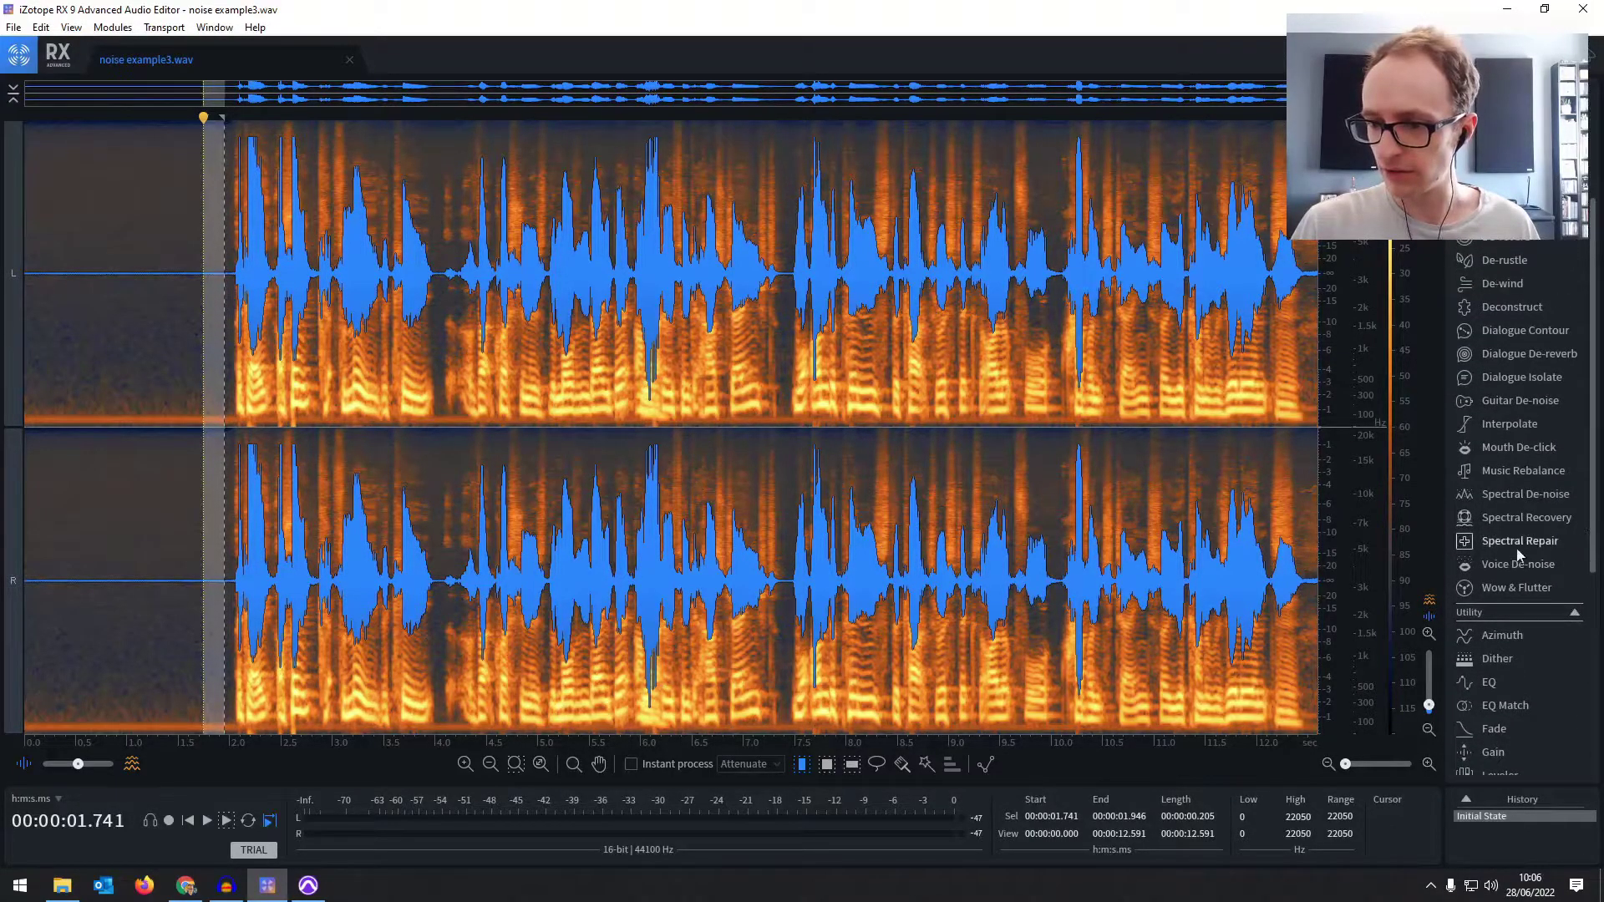
Open Spectral De-noise and learn a noise profile from the selected silence.
click(1526, 496)
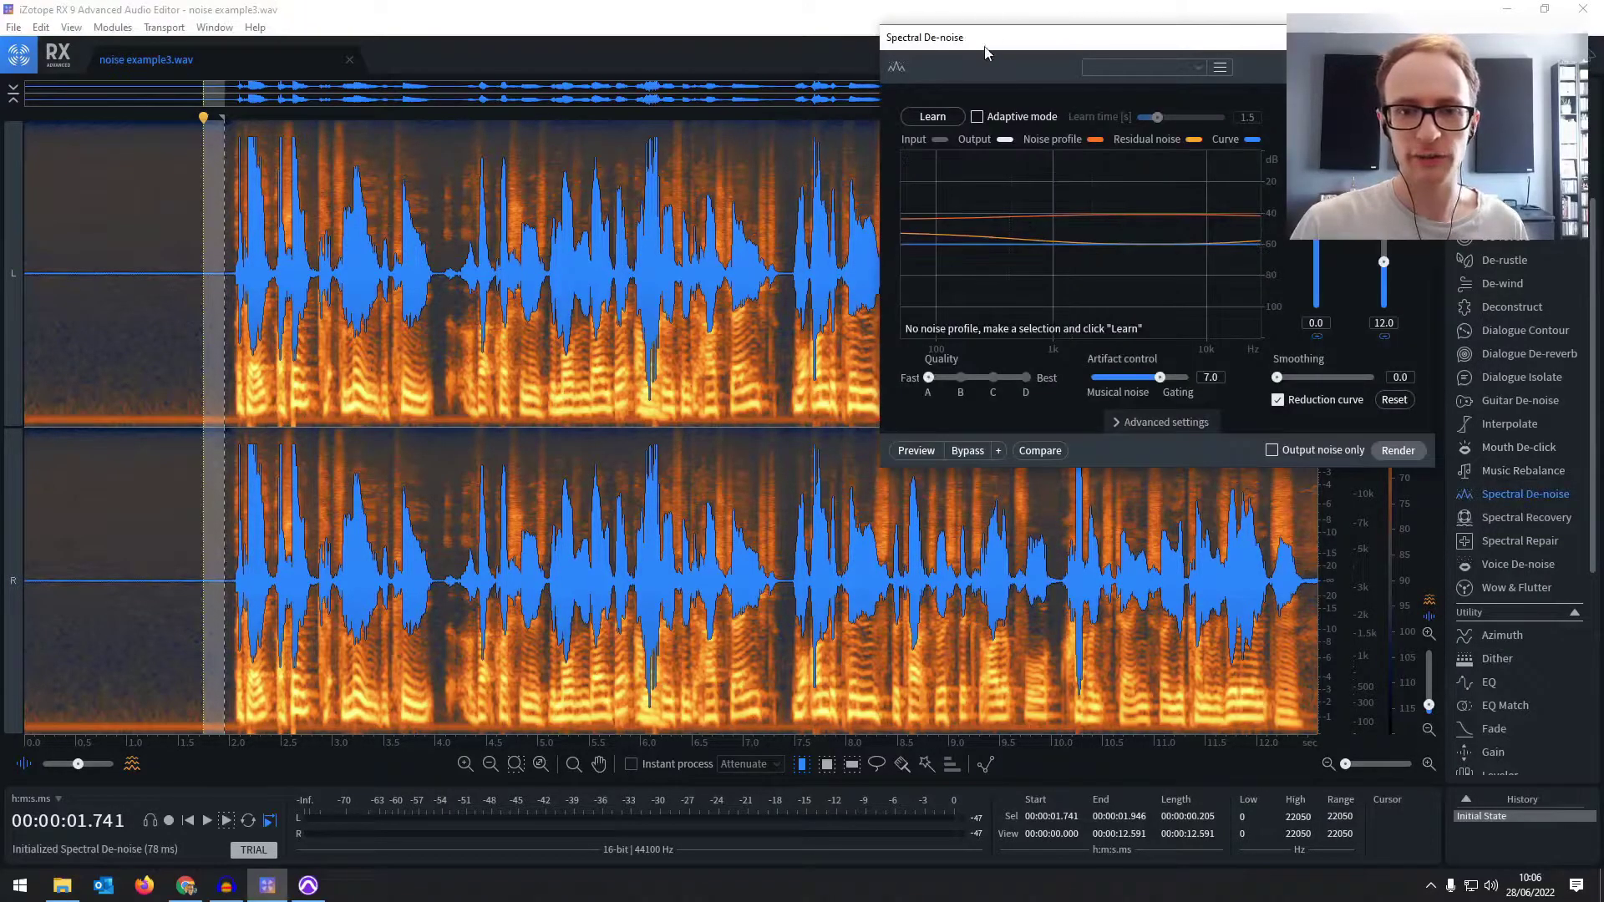
drag(985, 53, 644, 171)
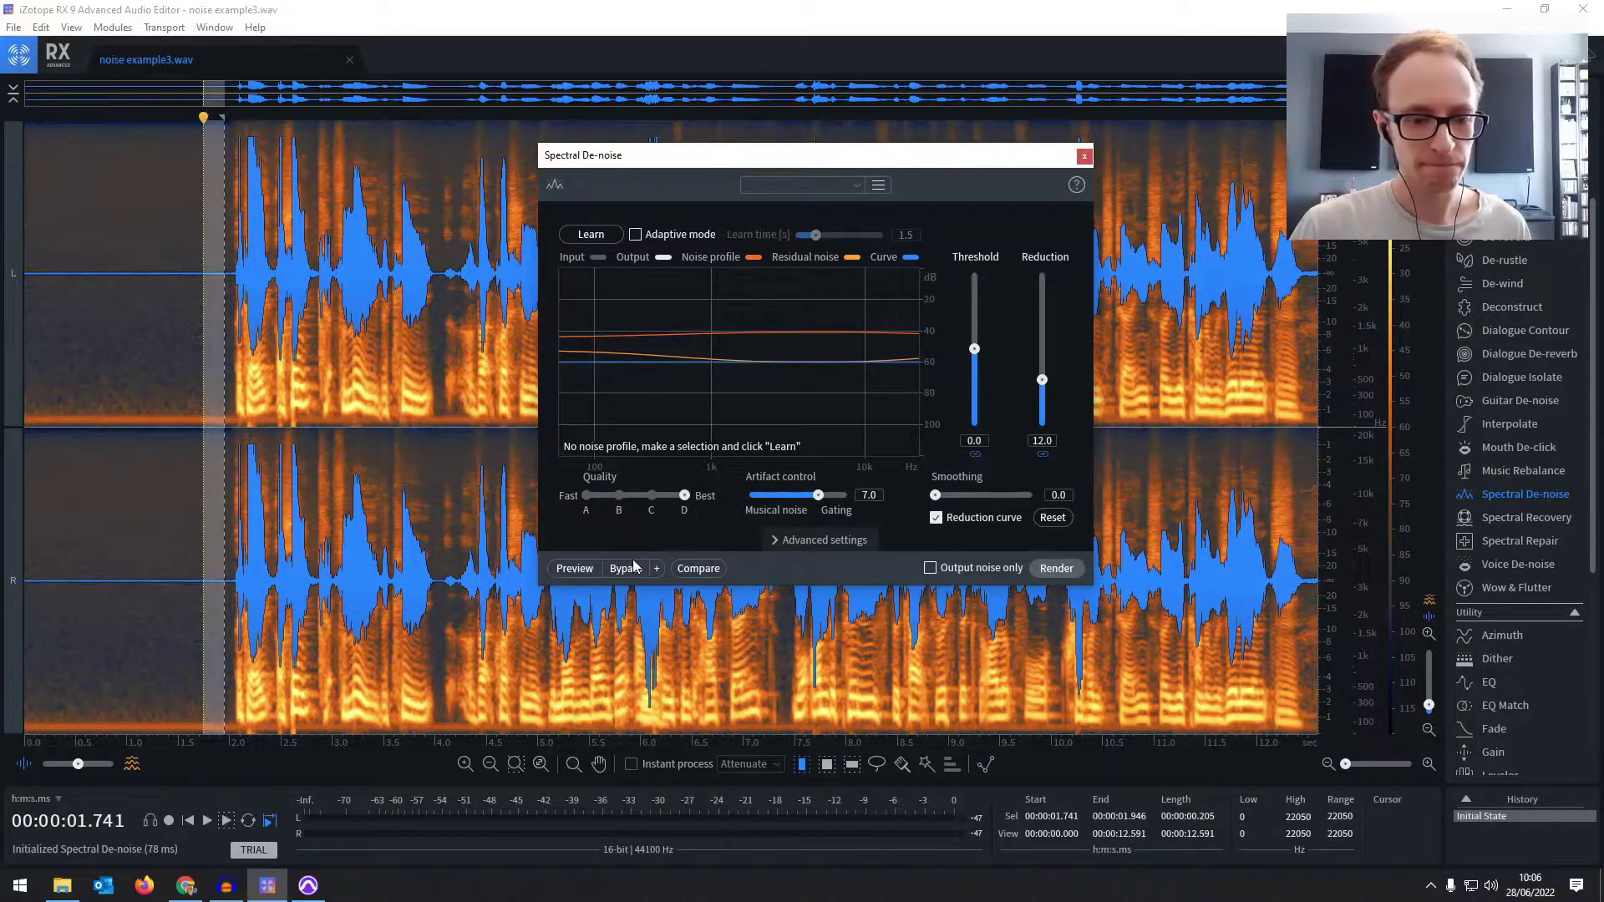
click(599, 236)
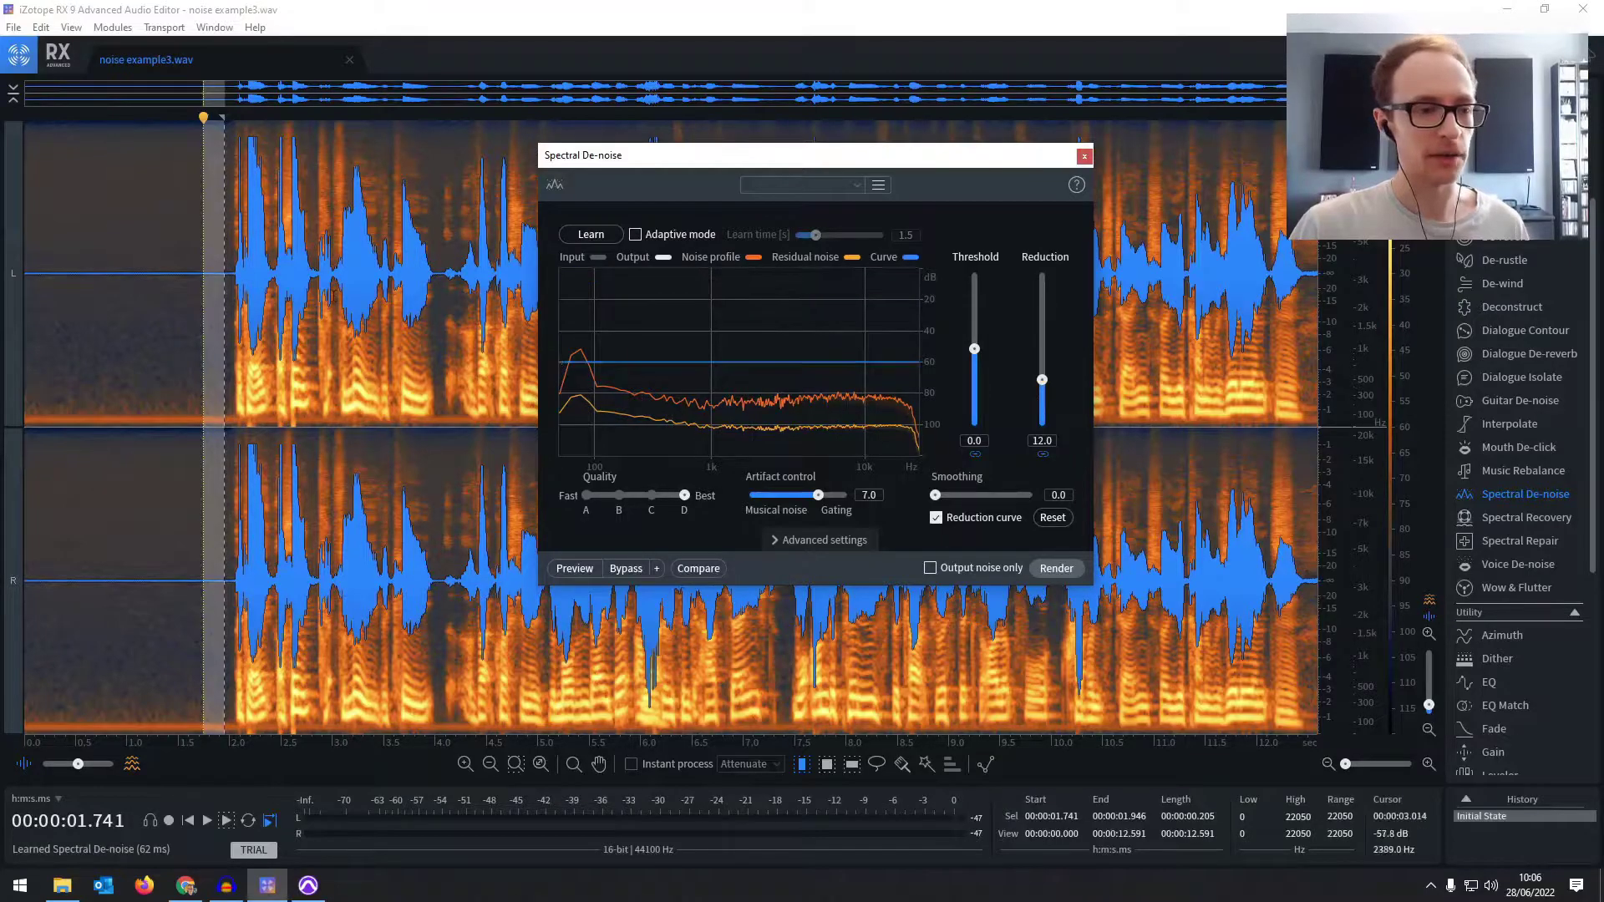
Render Spectral De-noise at 16 dB reduction across the whole file.
click(409, 276)
key(ctrl+a)
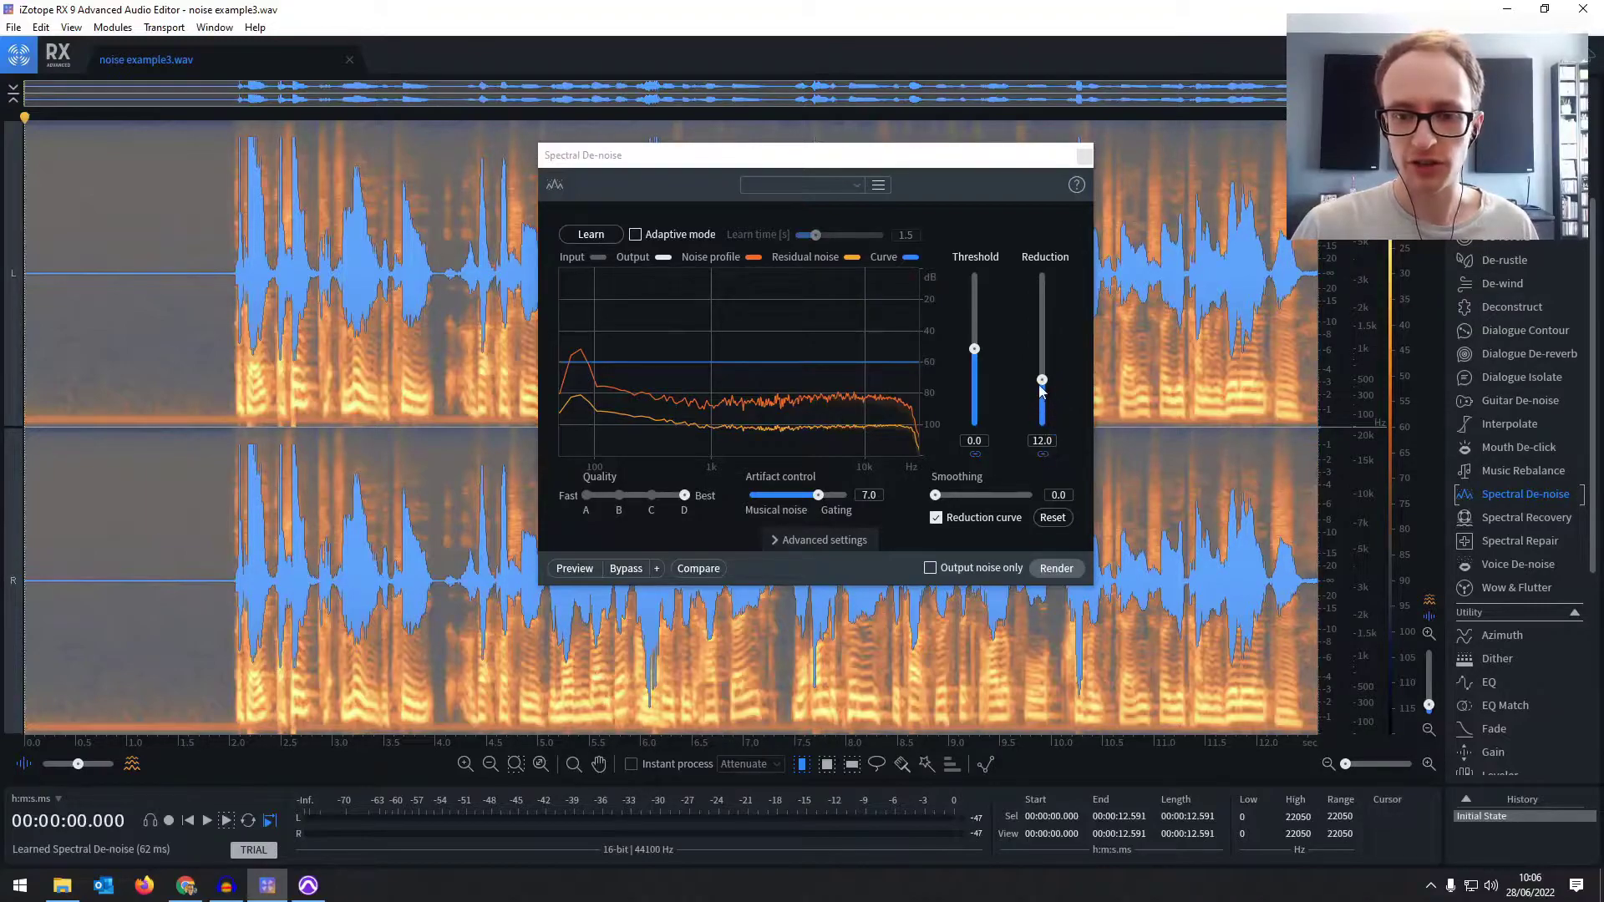
drag(1043, 383, 1044, 373)
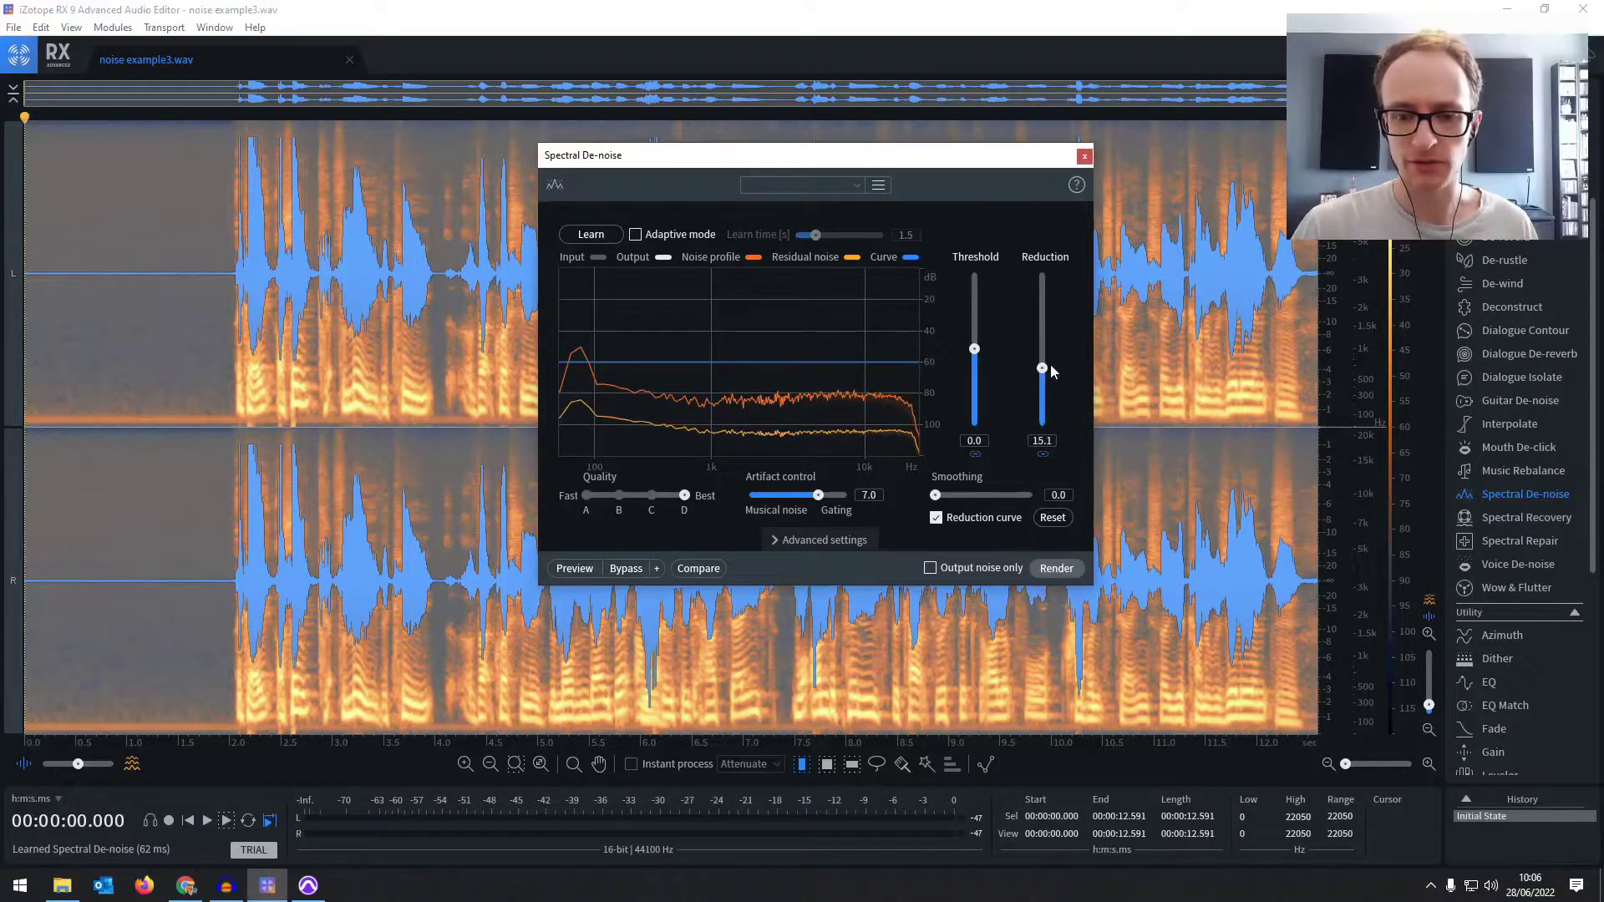
drag(1044, 368, 1044, 363)
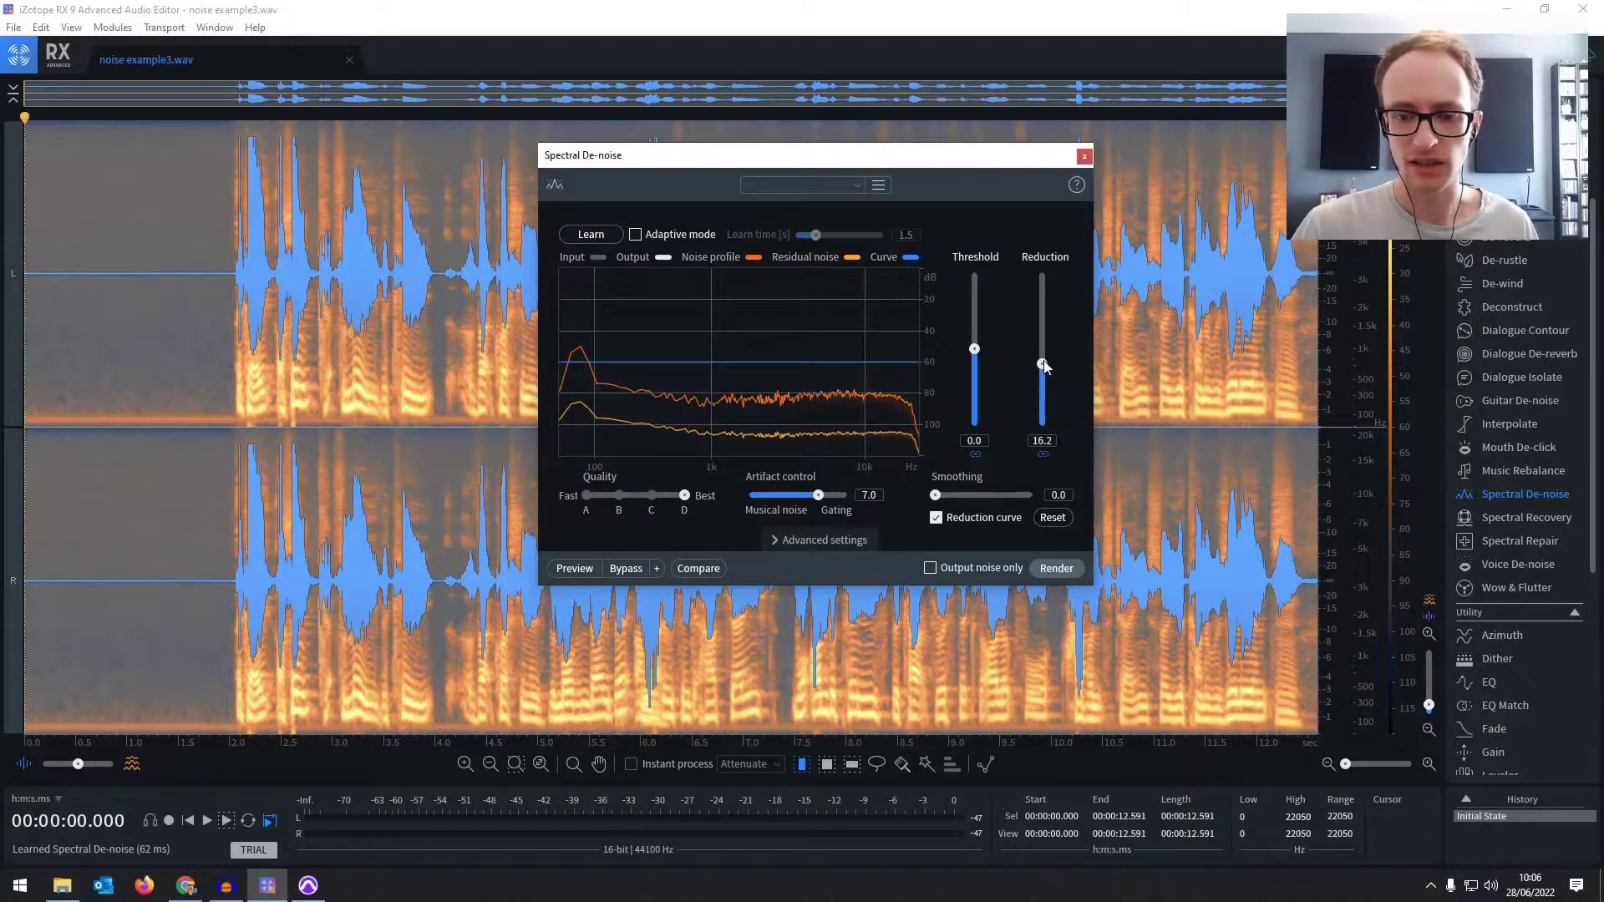
click(1056, 569)
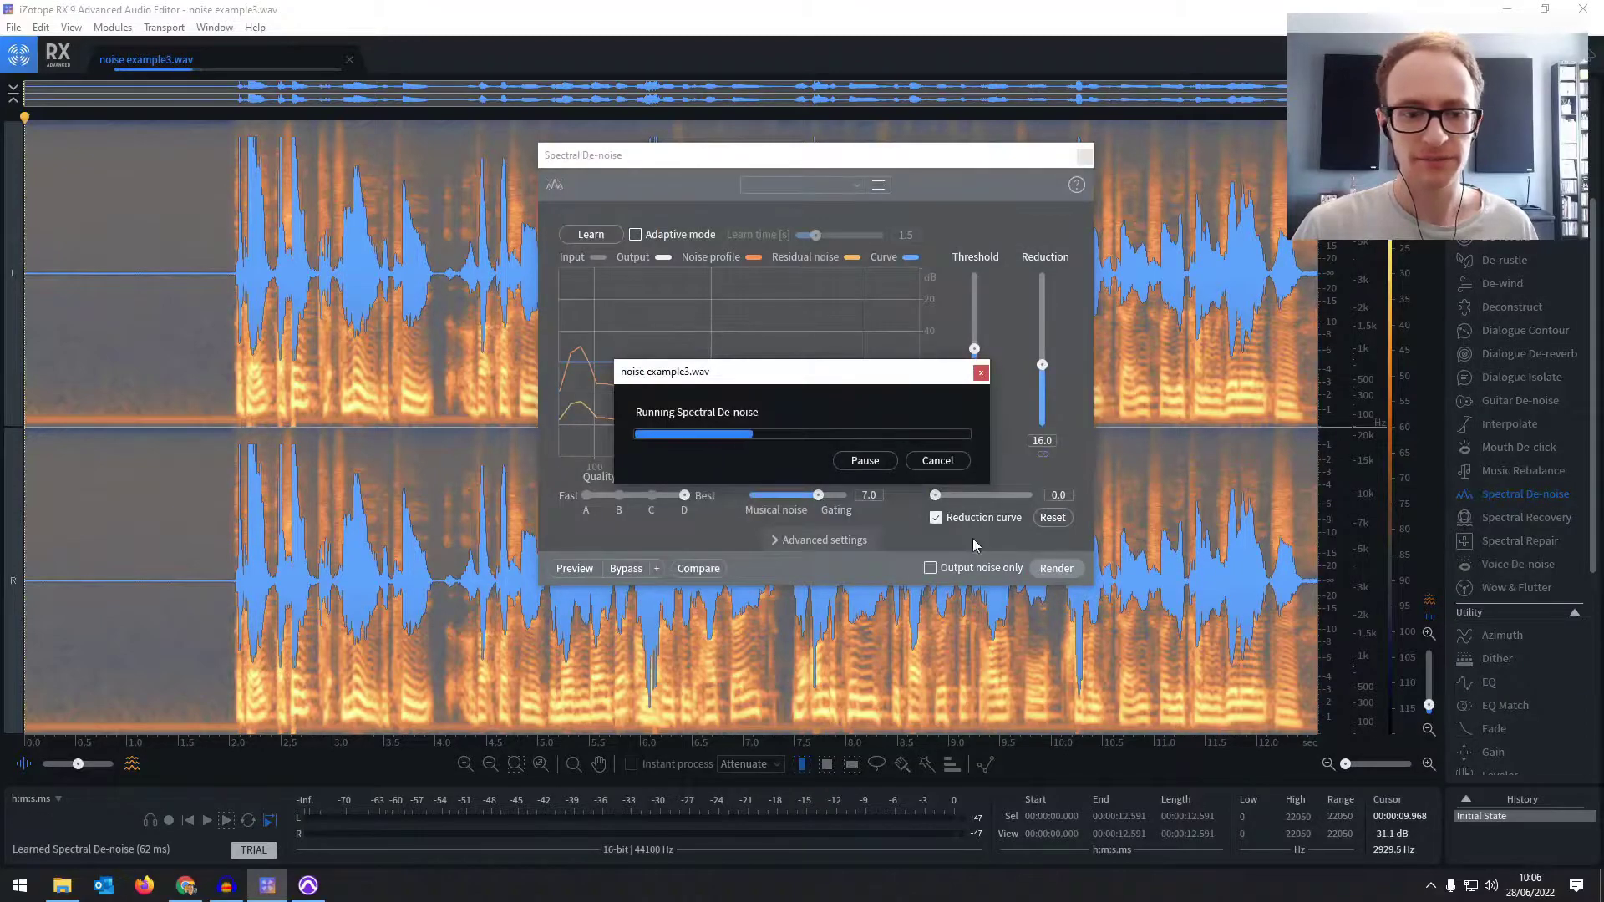
Audition the de-noised audio from 4 s and 1.6 s, then undo the processing.
click(434, 256)
key(space)
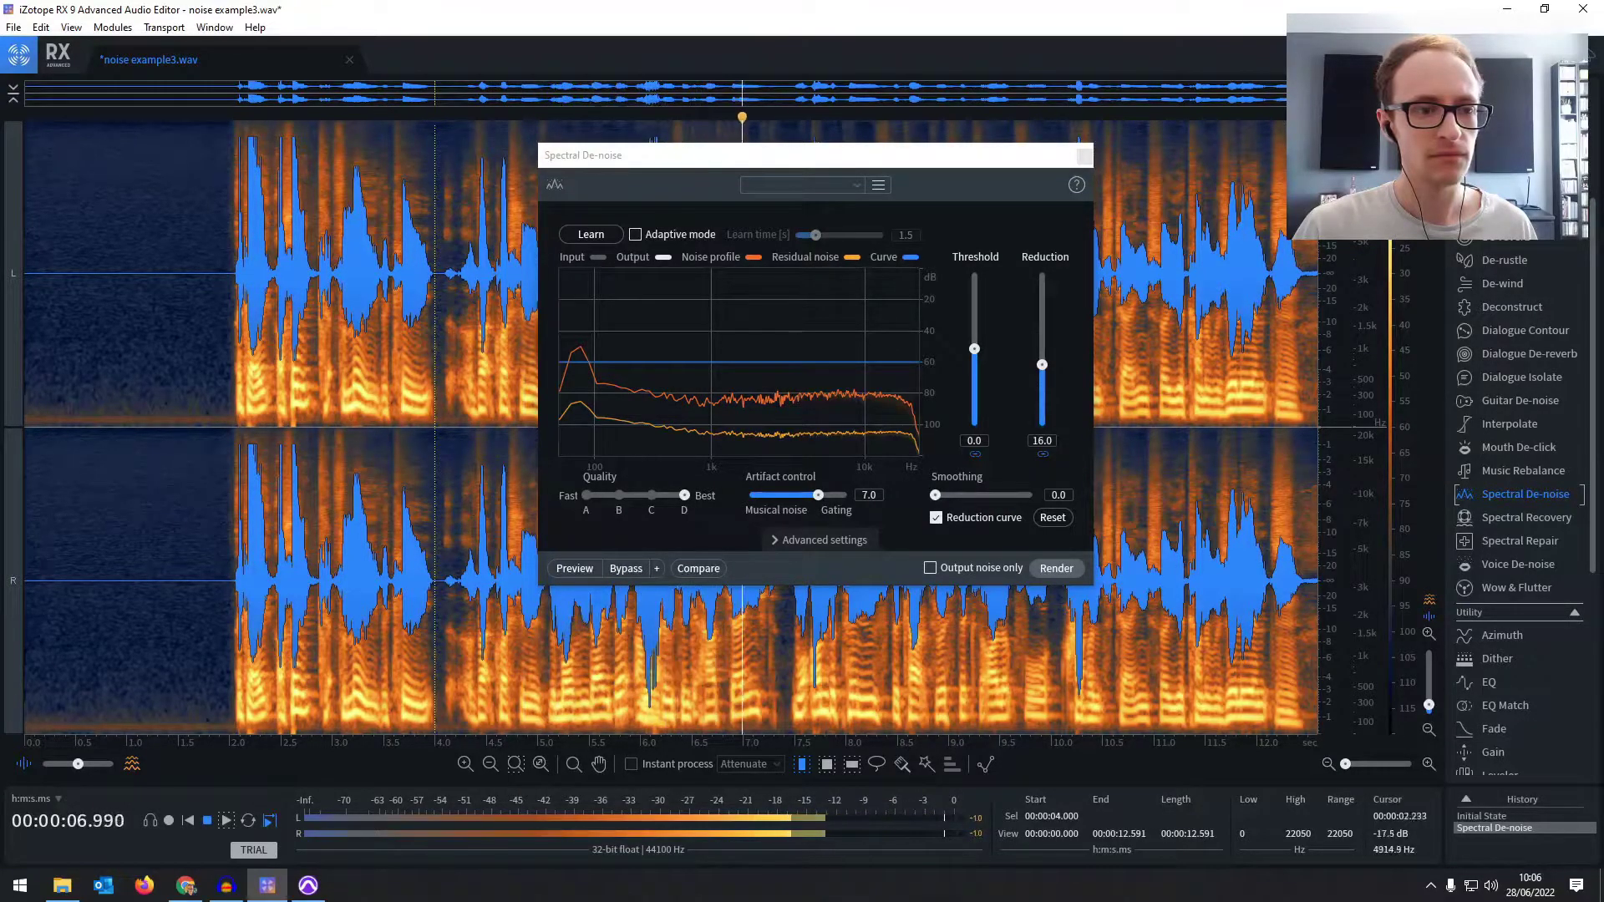
click(195, 234)
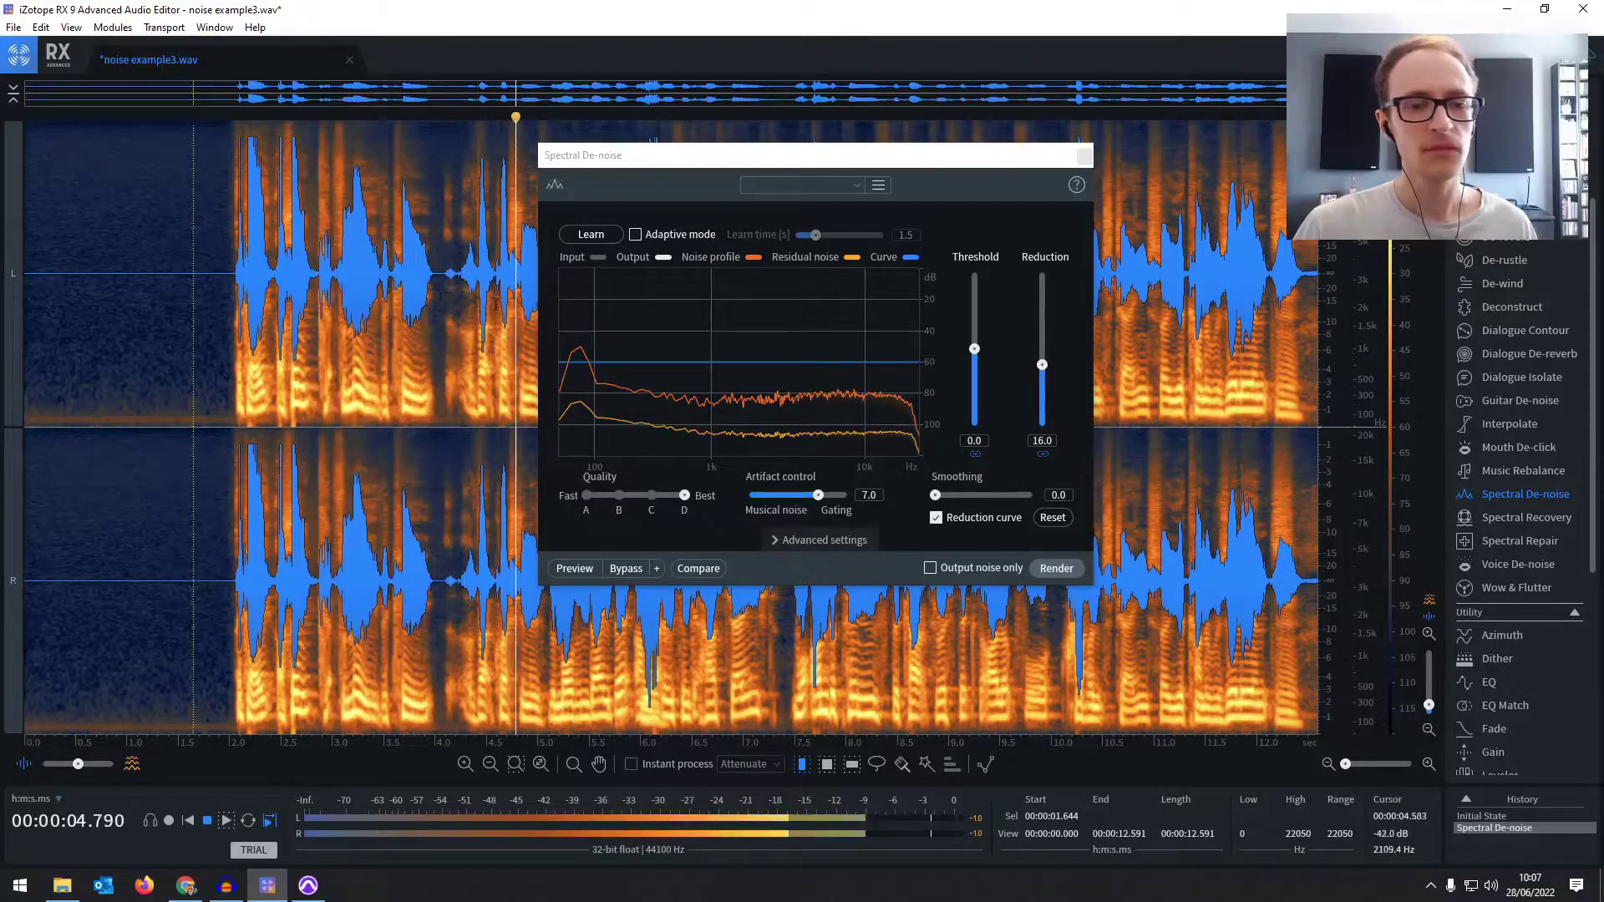
key(space)
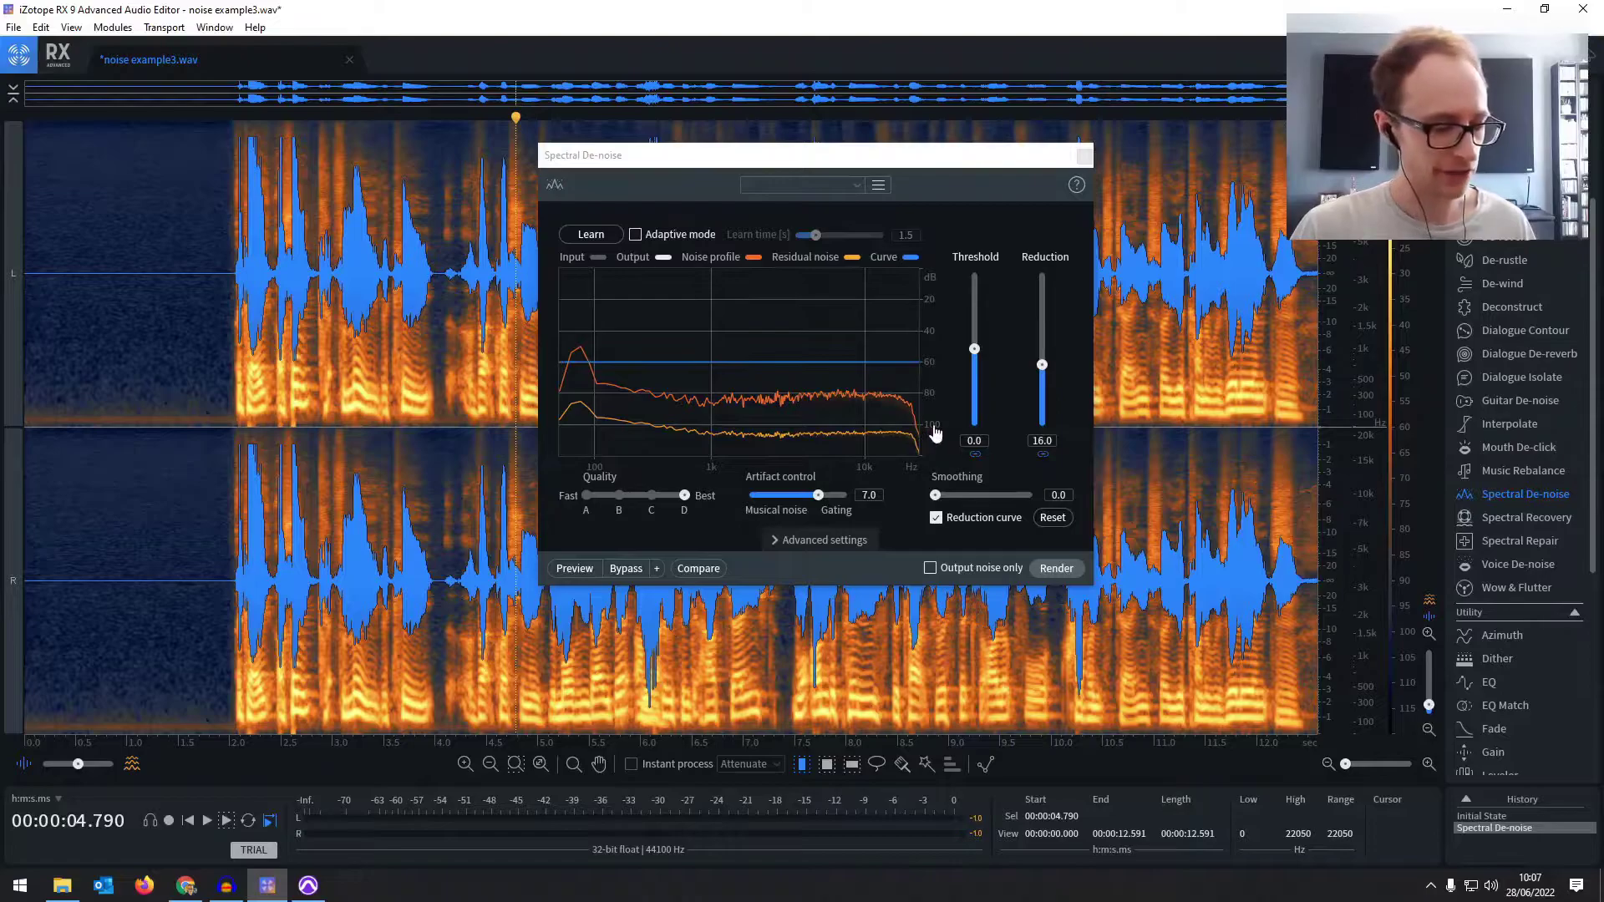
key(ctrl+z)
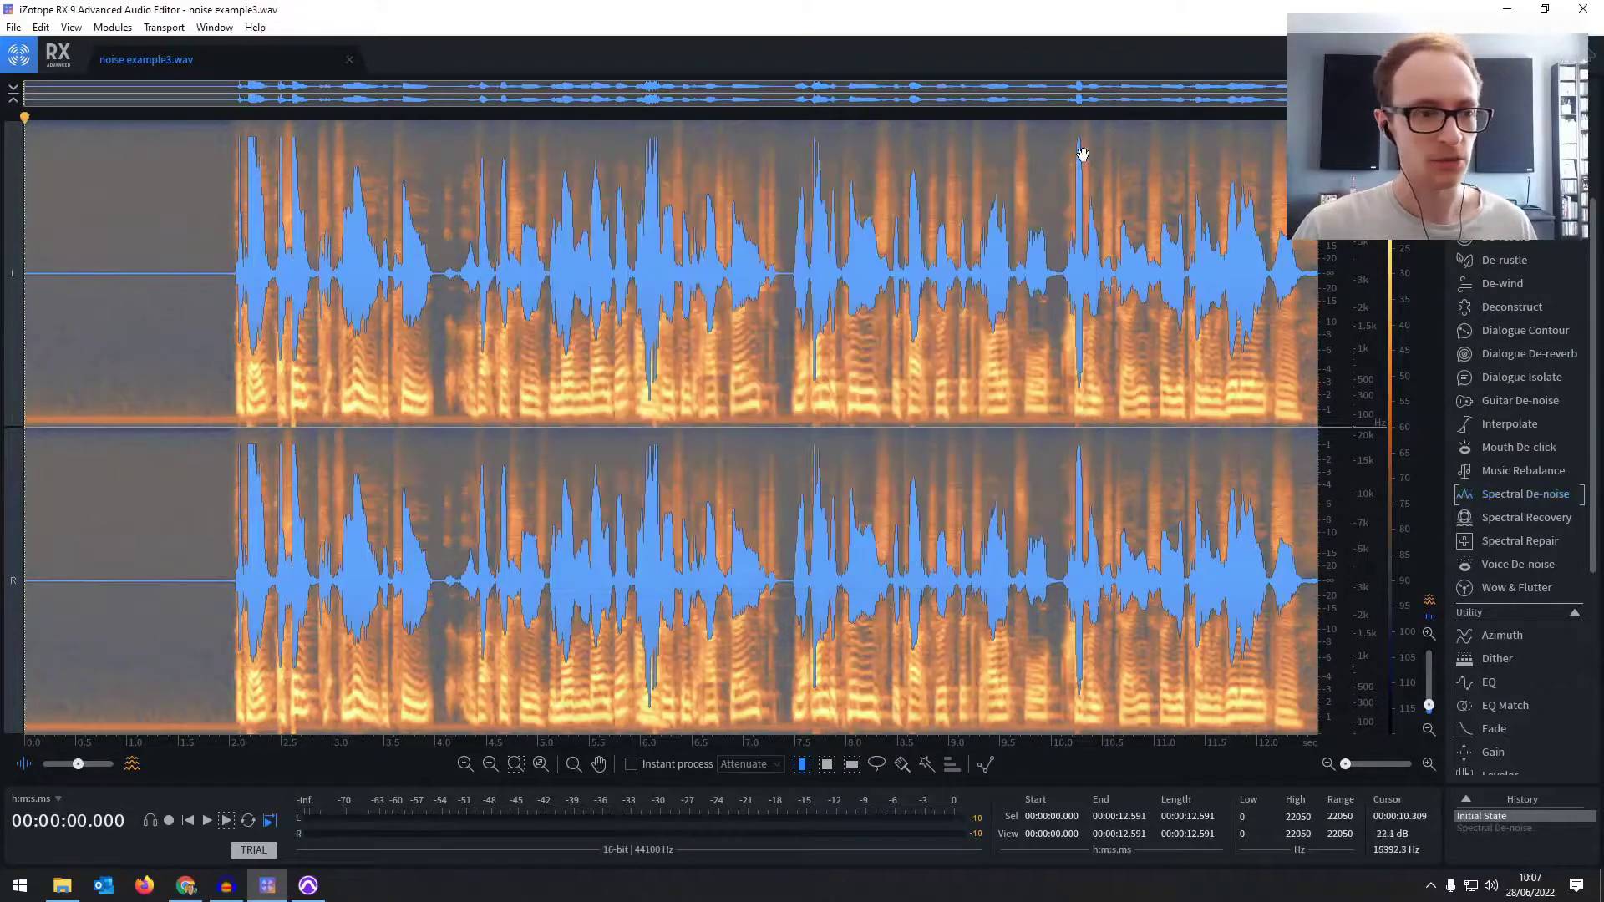
Play the unprocessed file and bring up the Voice De-noise module in Adaptive mode.
click(260, 223)
key(space)
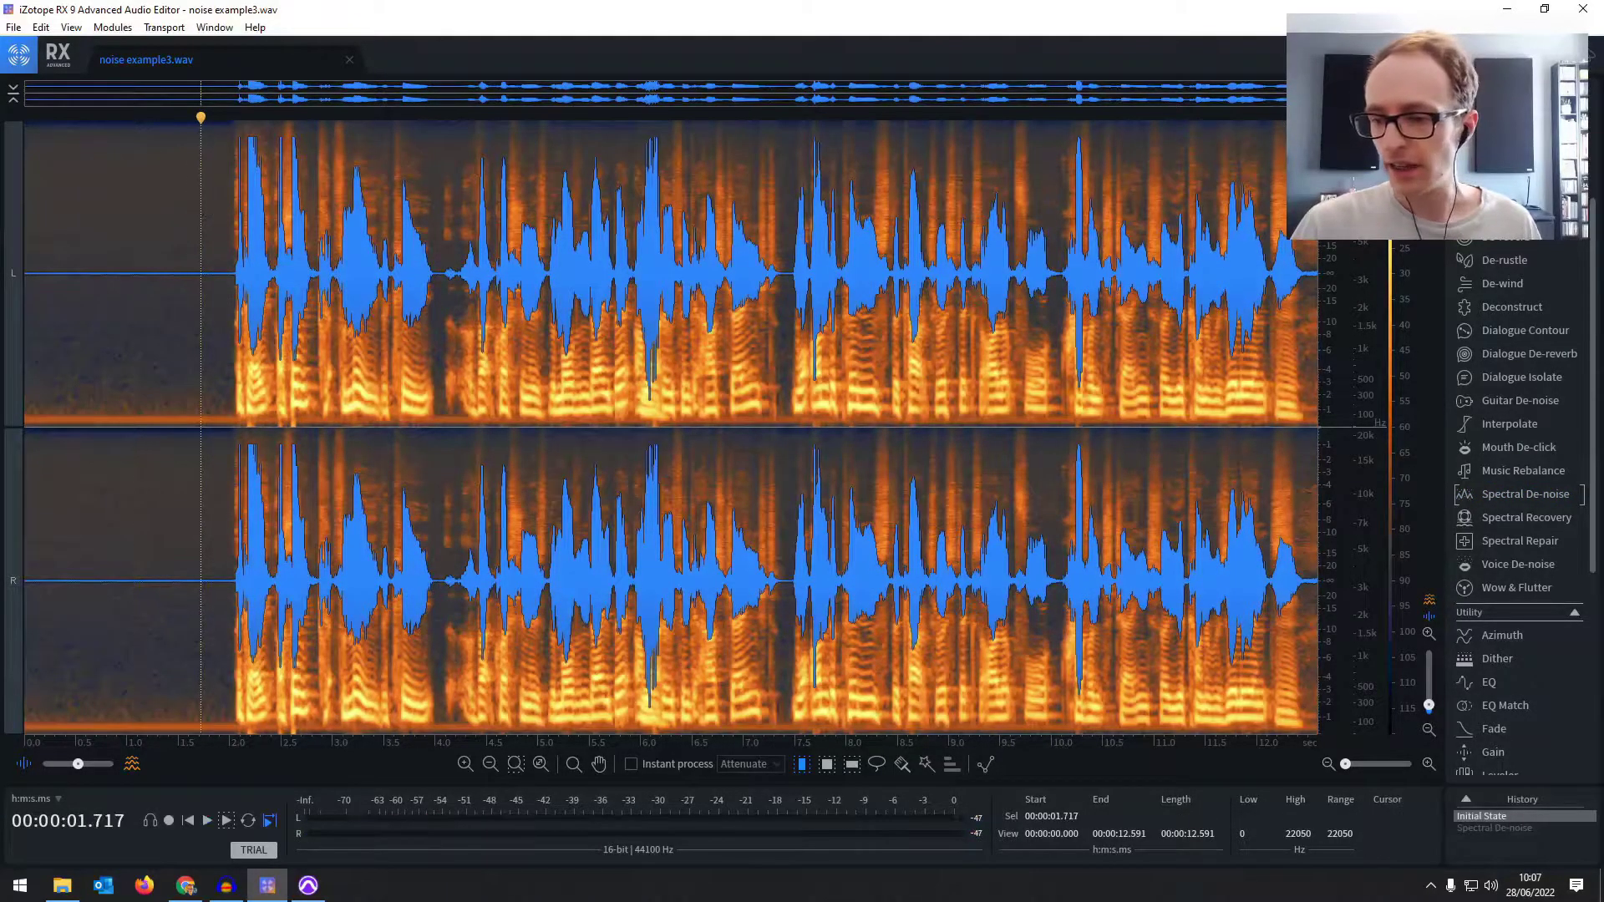
click(1532, 564)
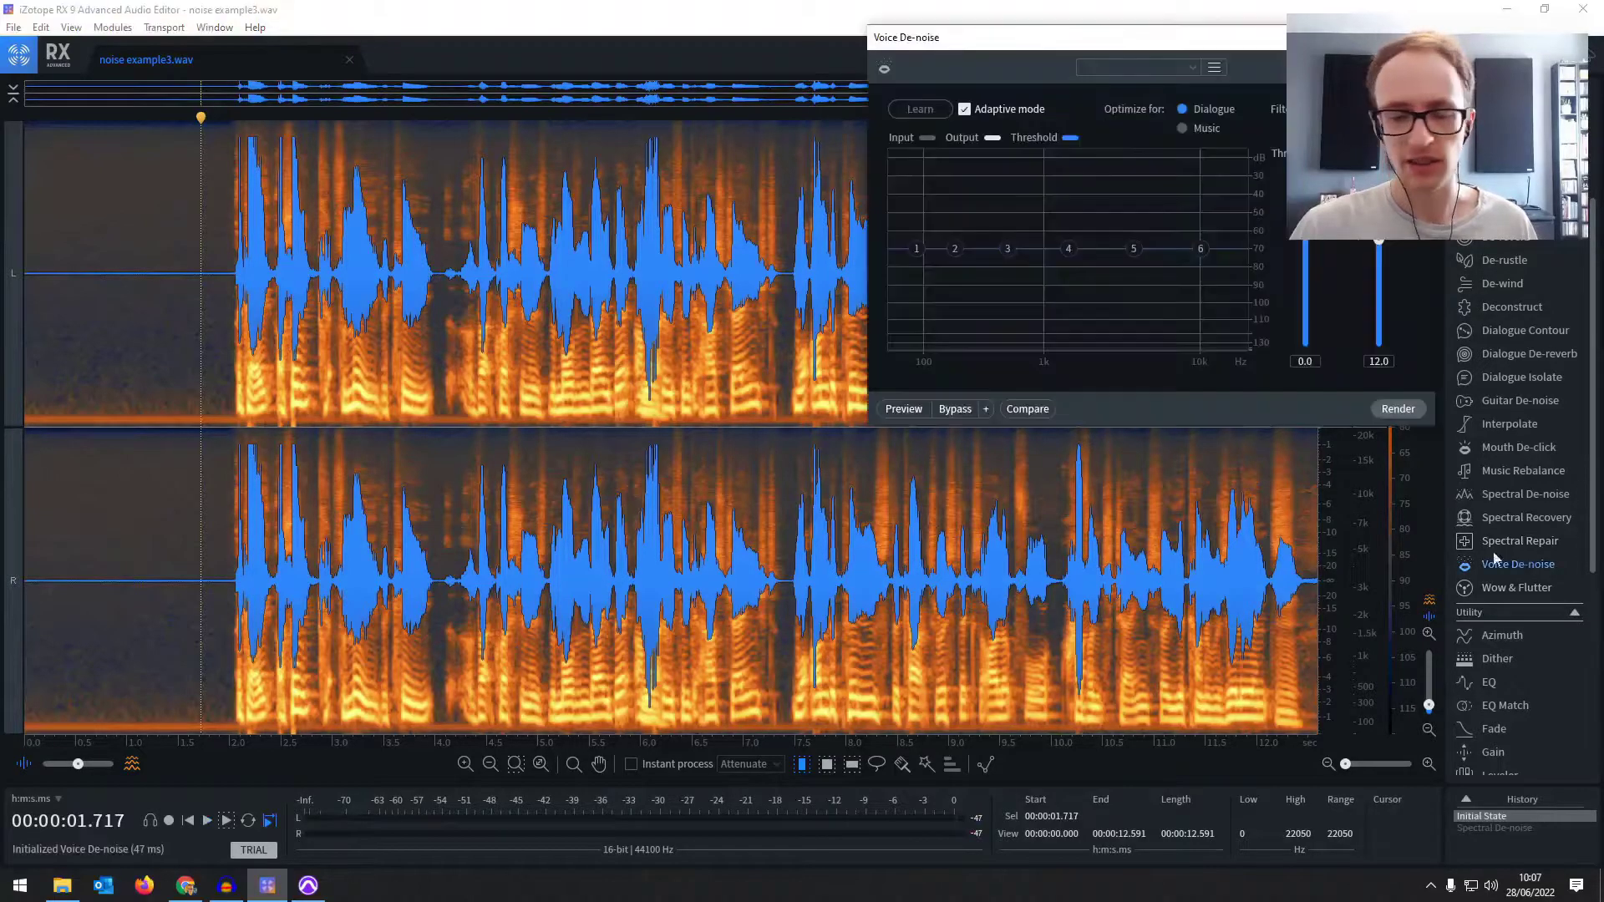
drag(1100, 39, 796, 108)
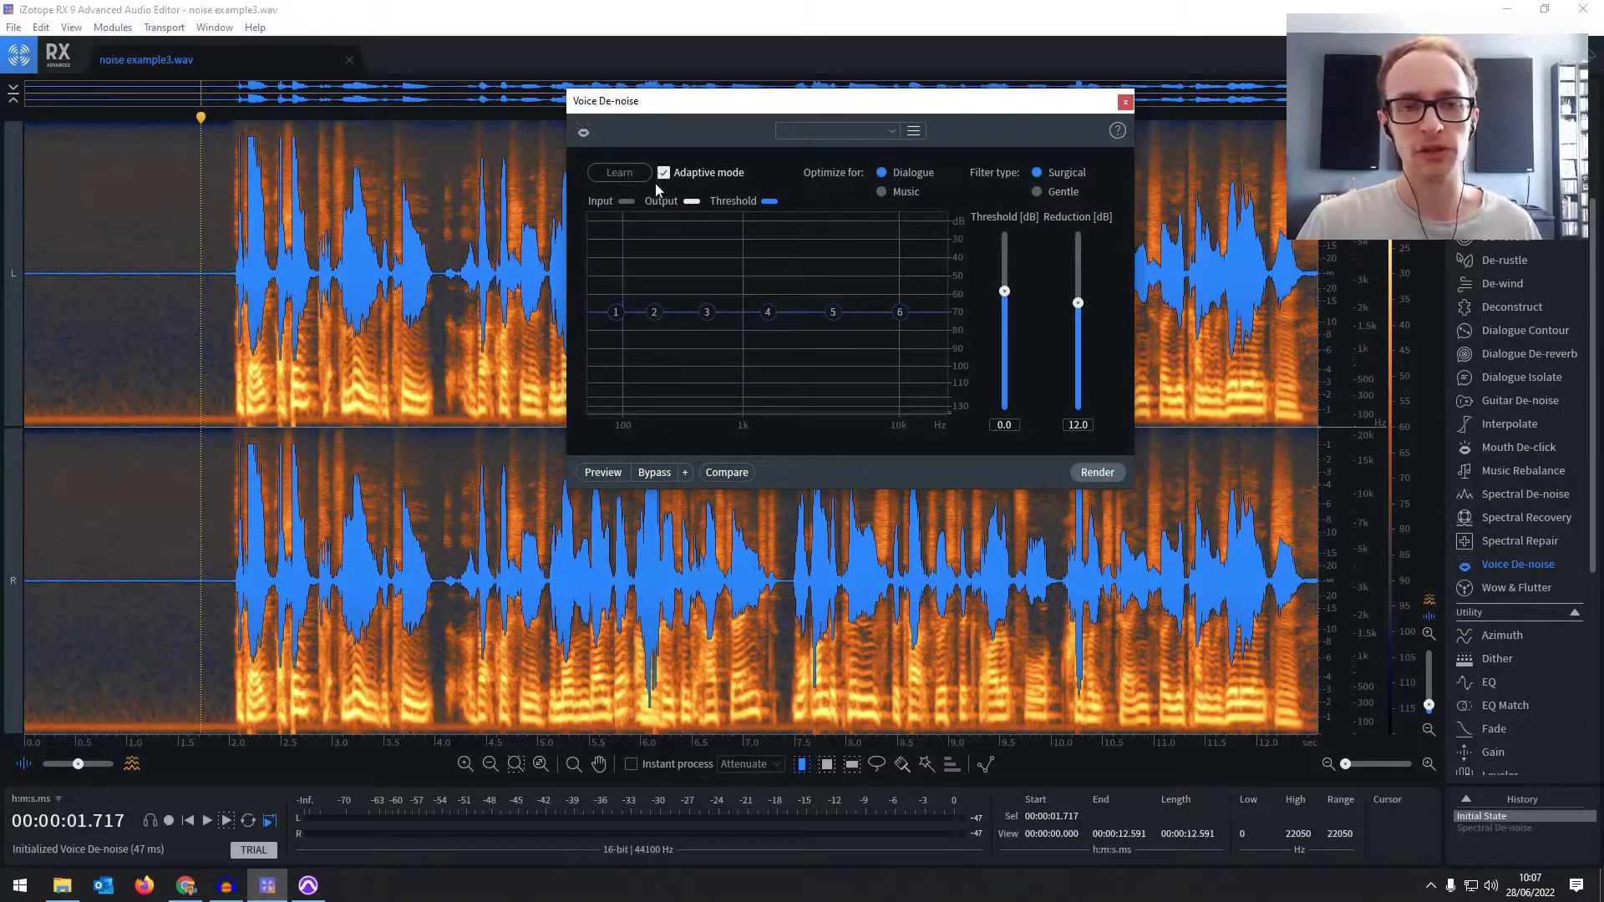
Render Voice De-noise on the speech from about 2.1 s to 12.5 s and audition it.
click(359, 265)
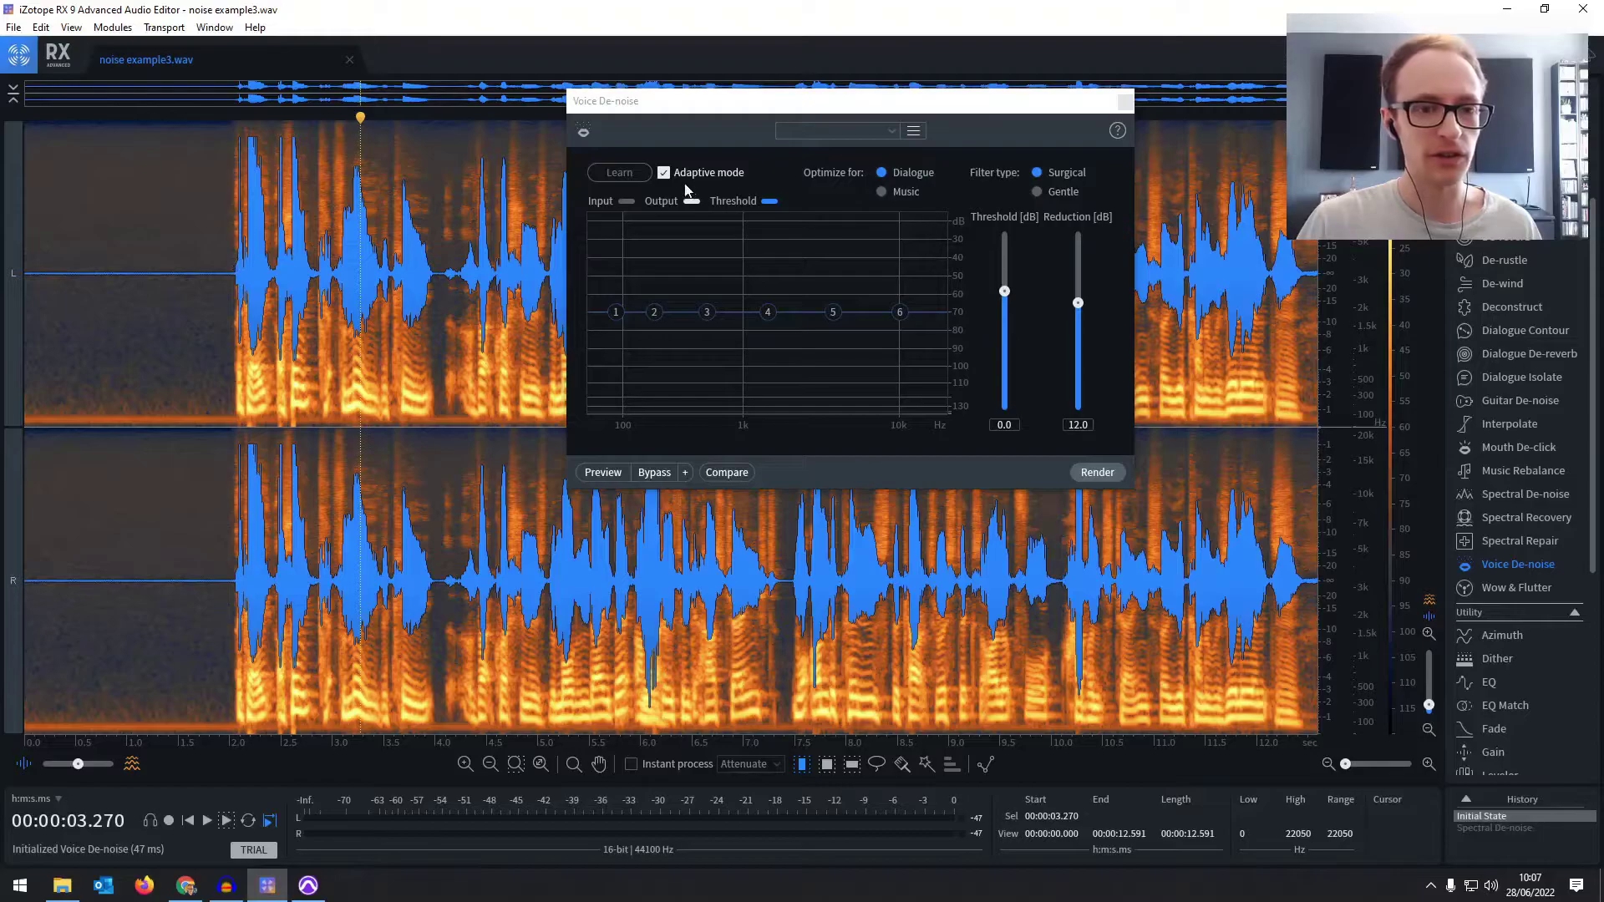
drag(235, 251, 1310, 235)
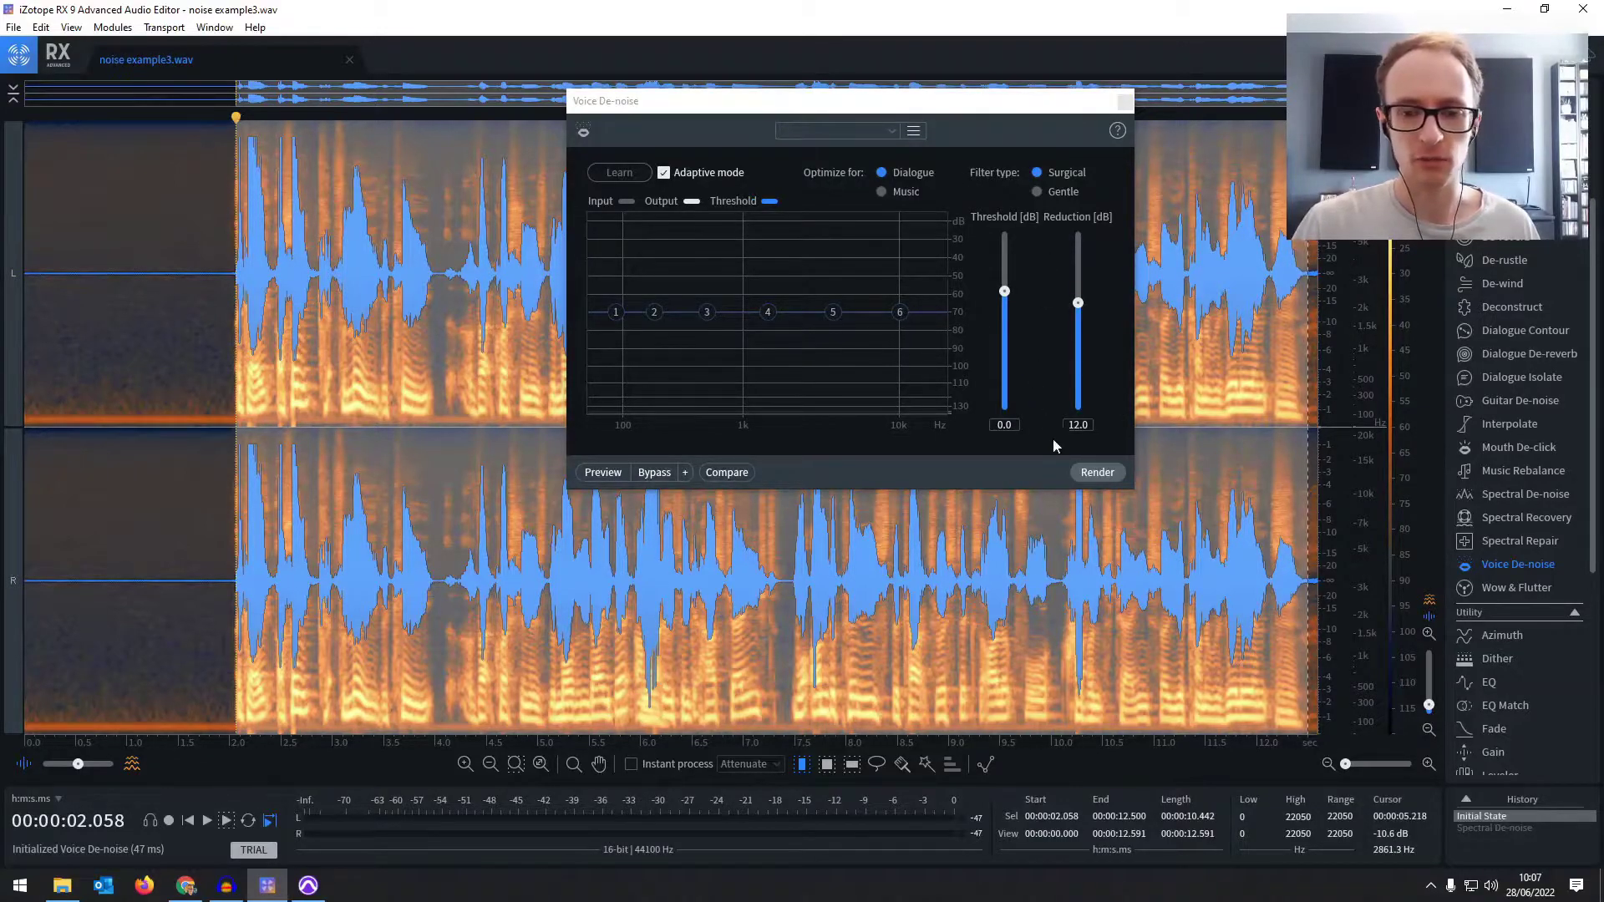
click(1096, 473)
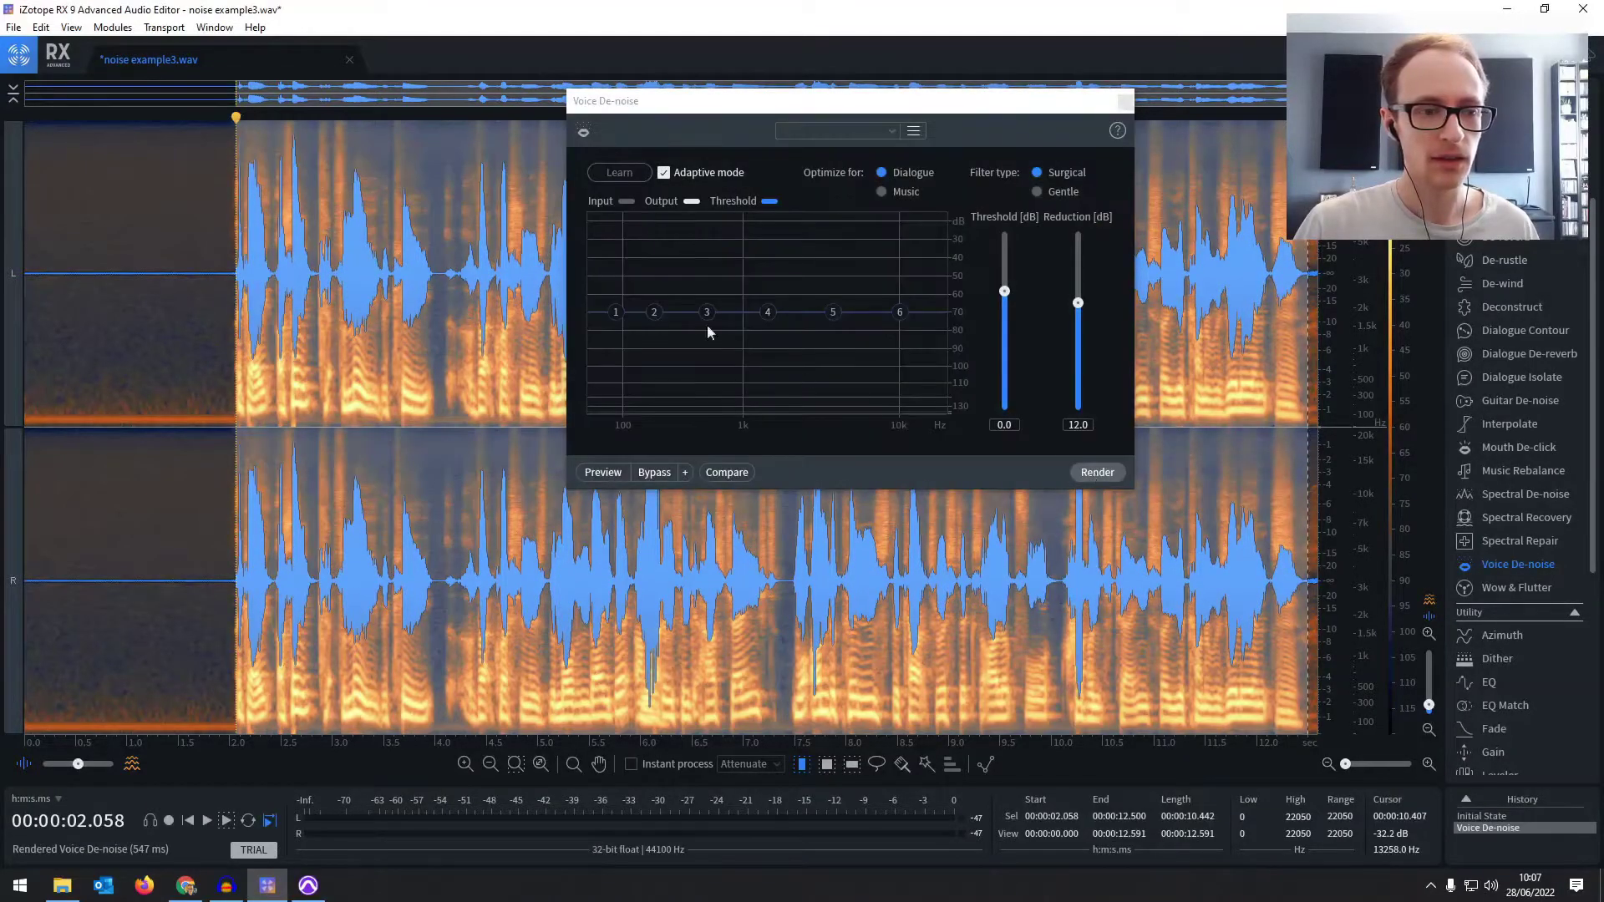
key(space)
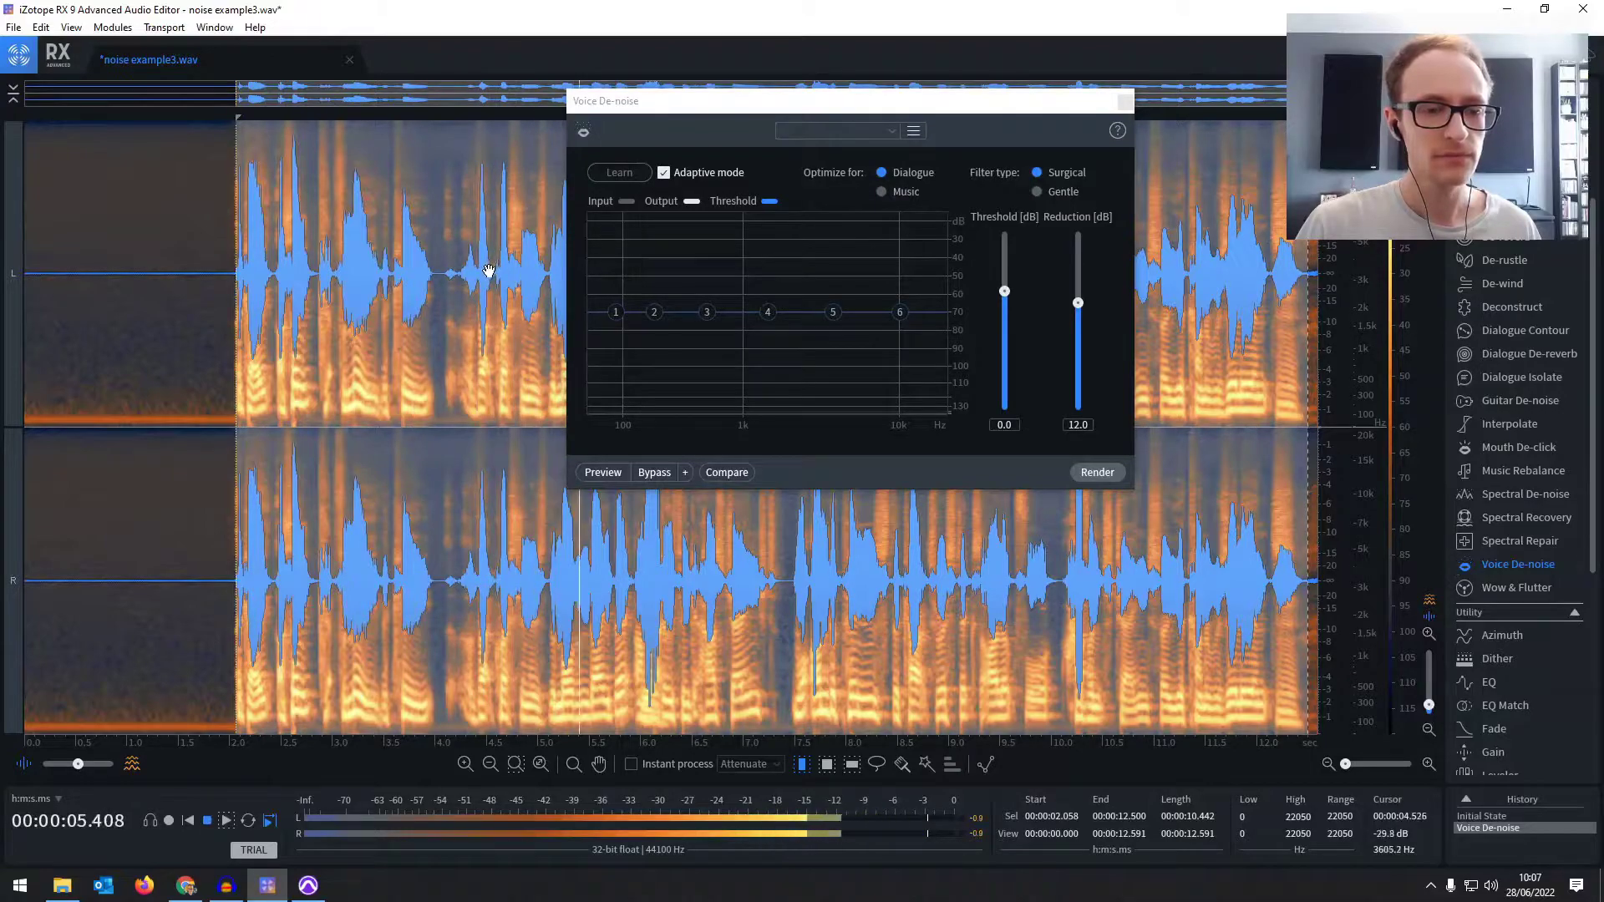
key(space)
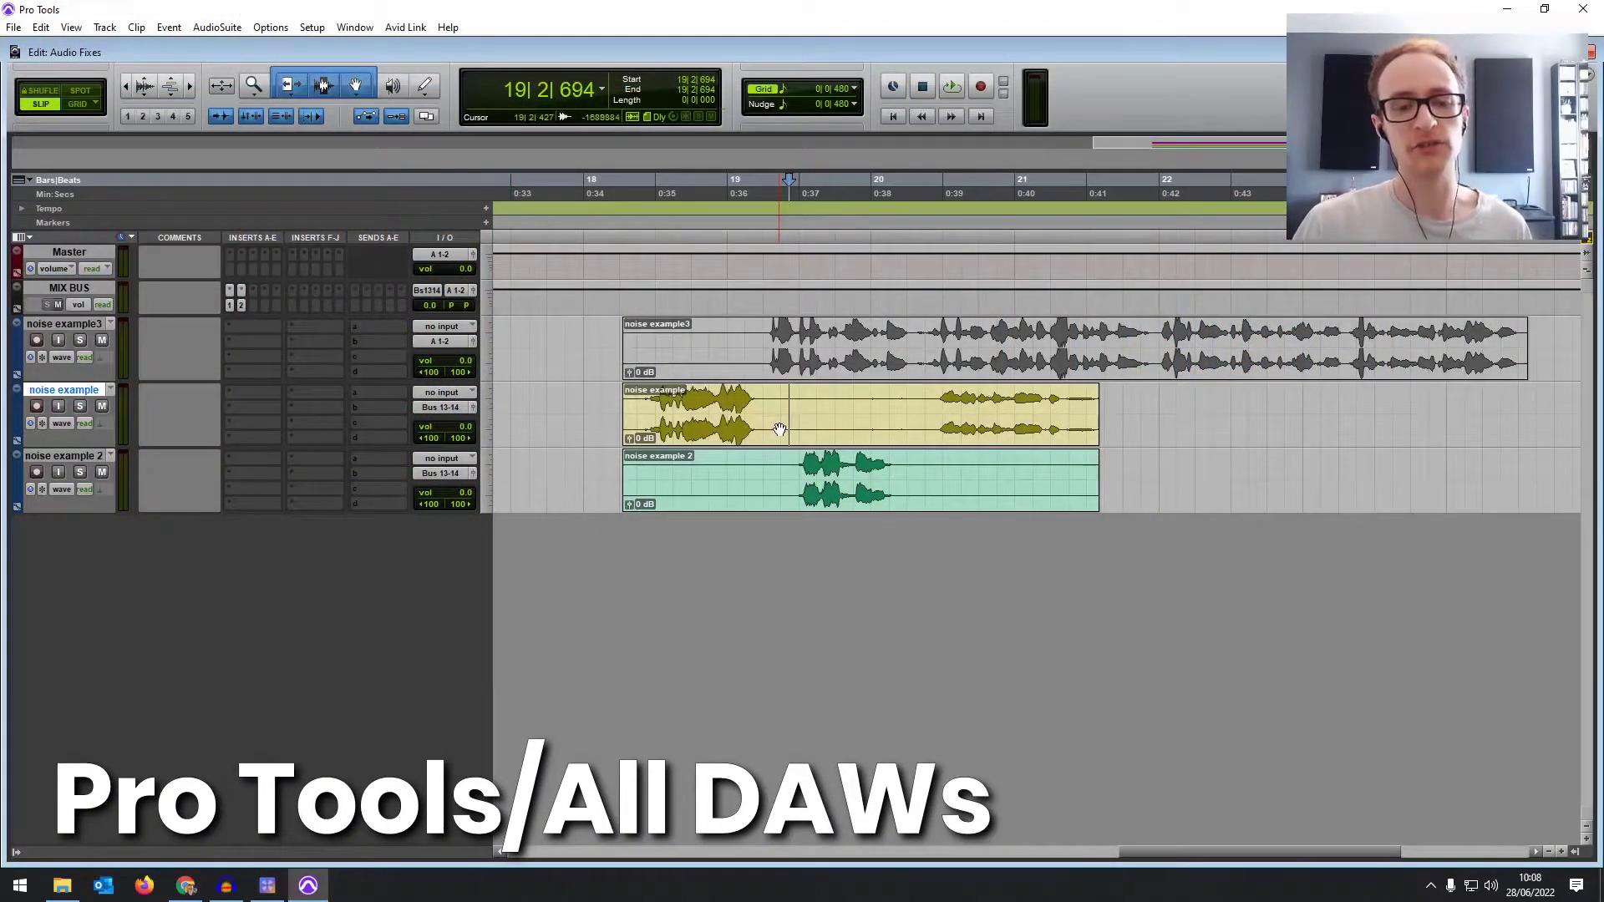
Select the noise example and noise example 2 clips, solo both tracks and play them.
click(779, 430)
click(772, 497)
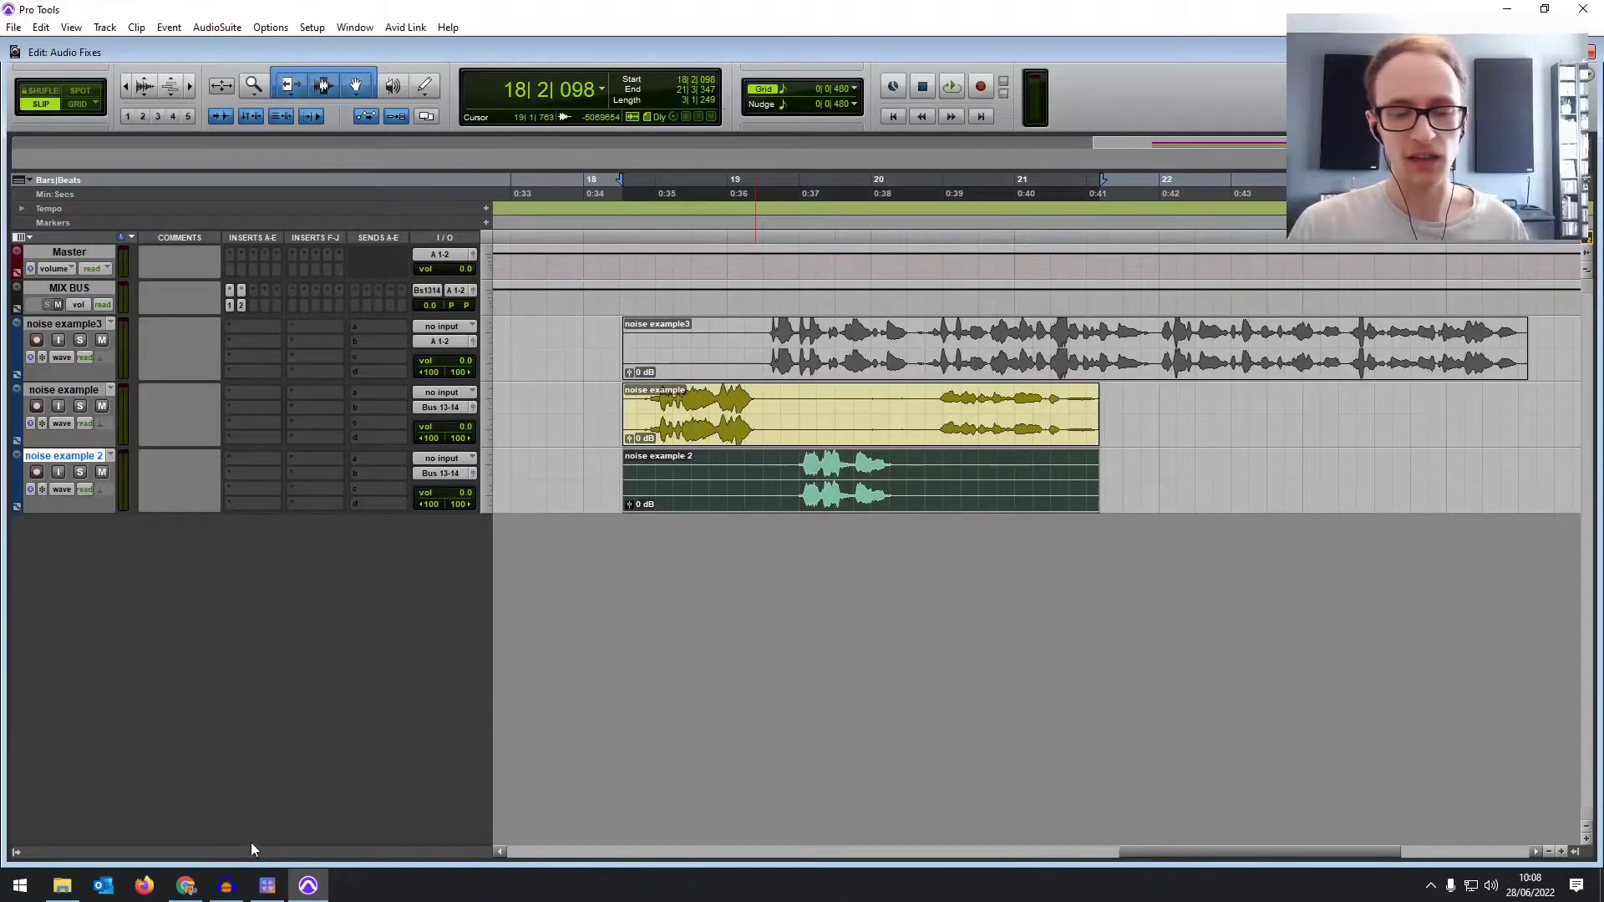
click(827, 441)
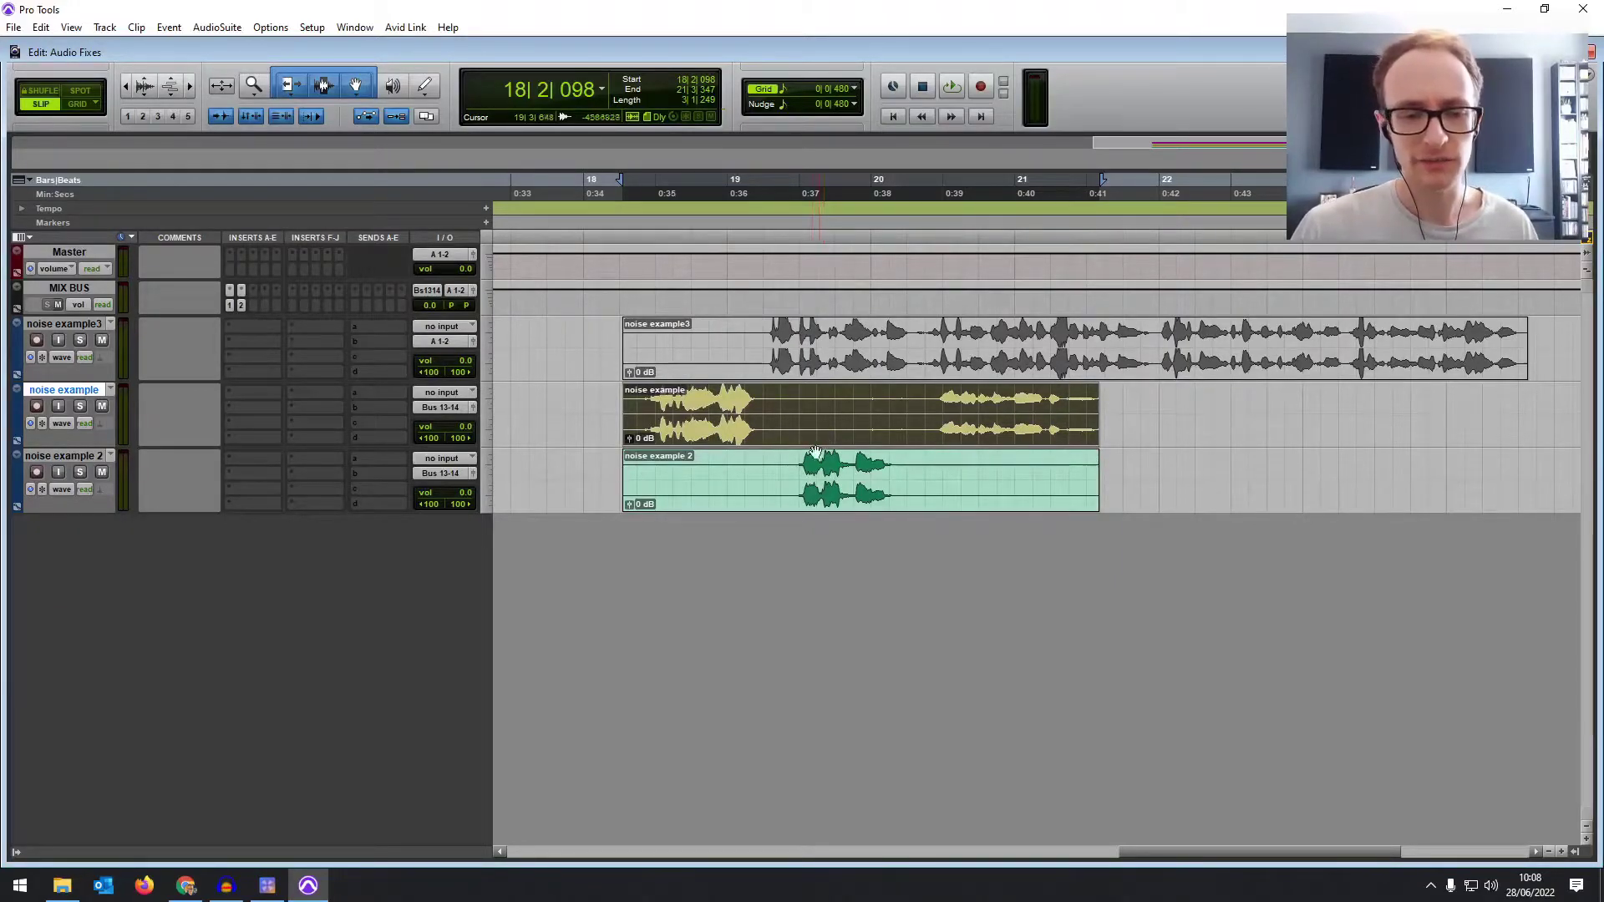
shift+click(784, 490)
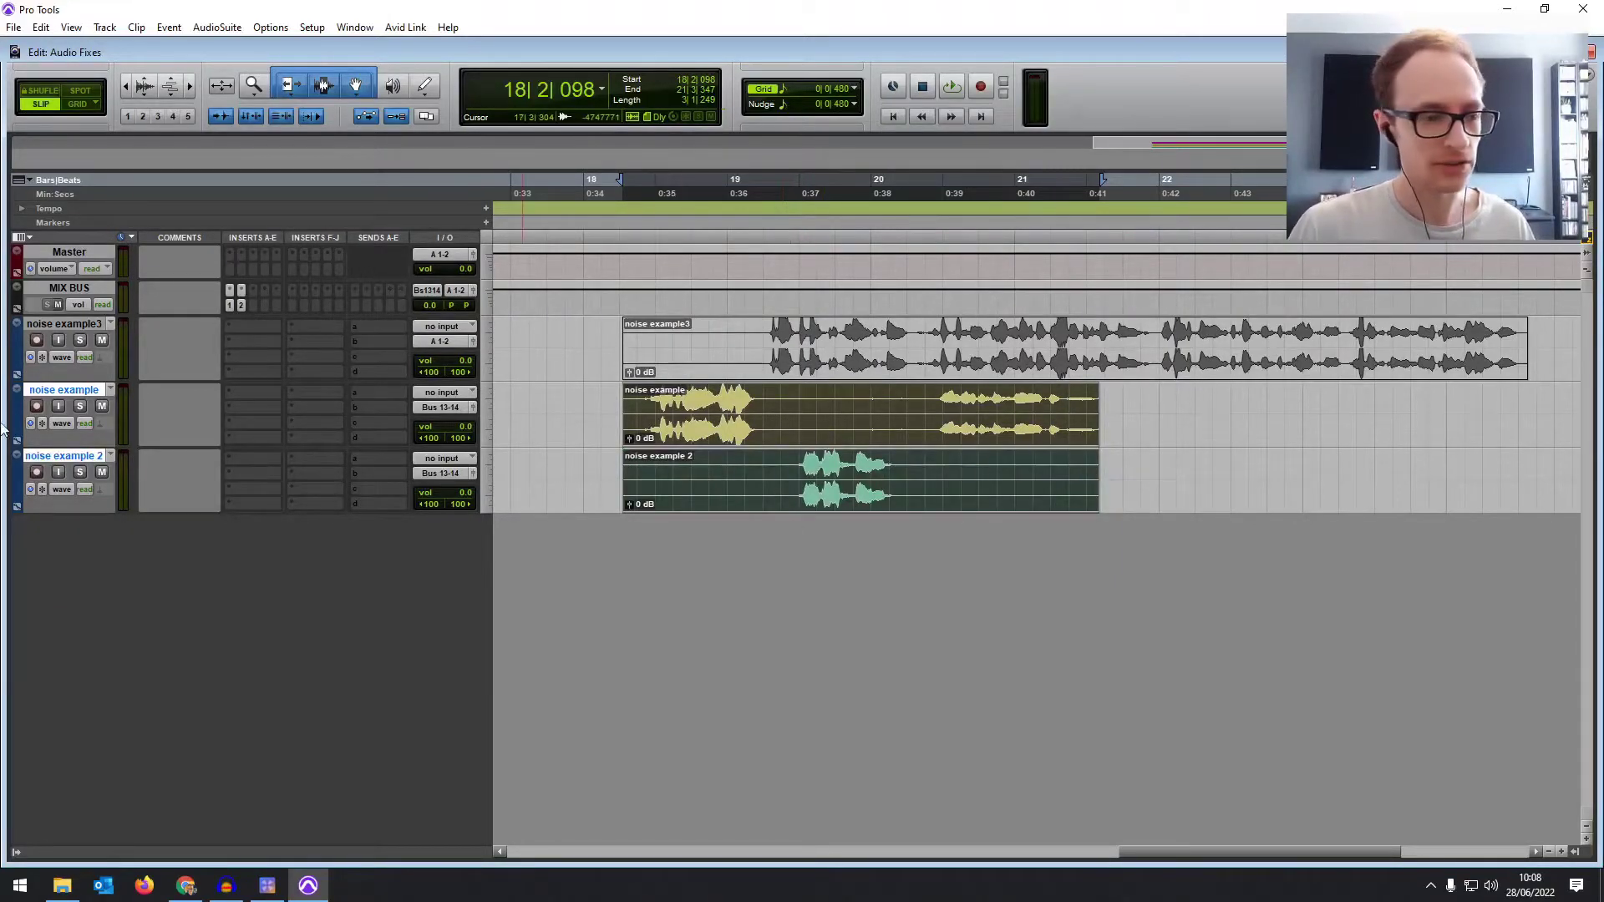
click(79, 407)
key(space)
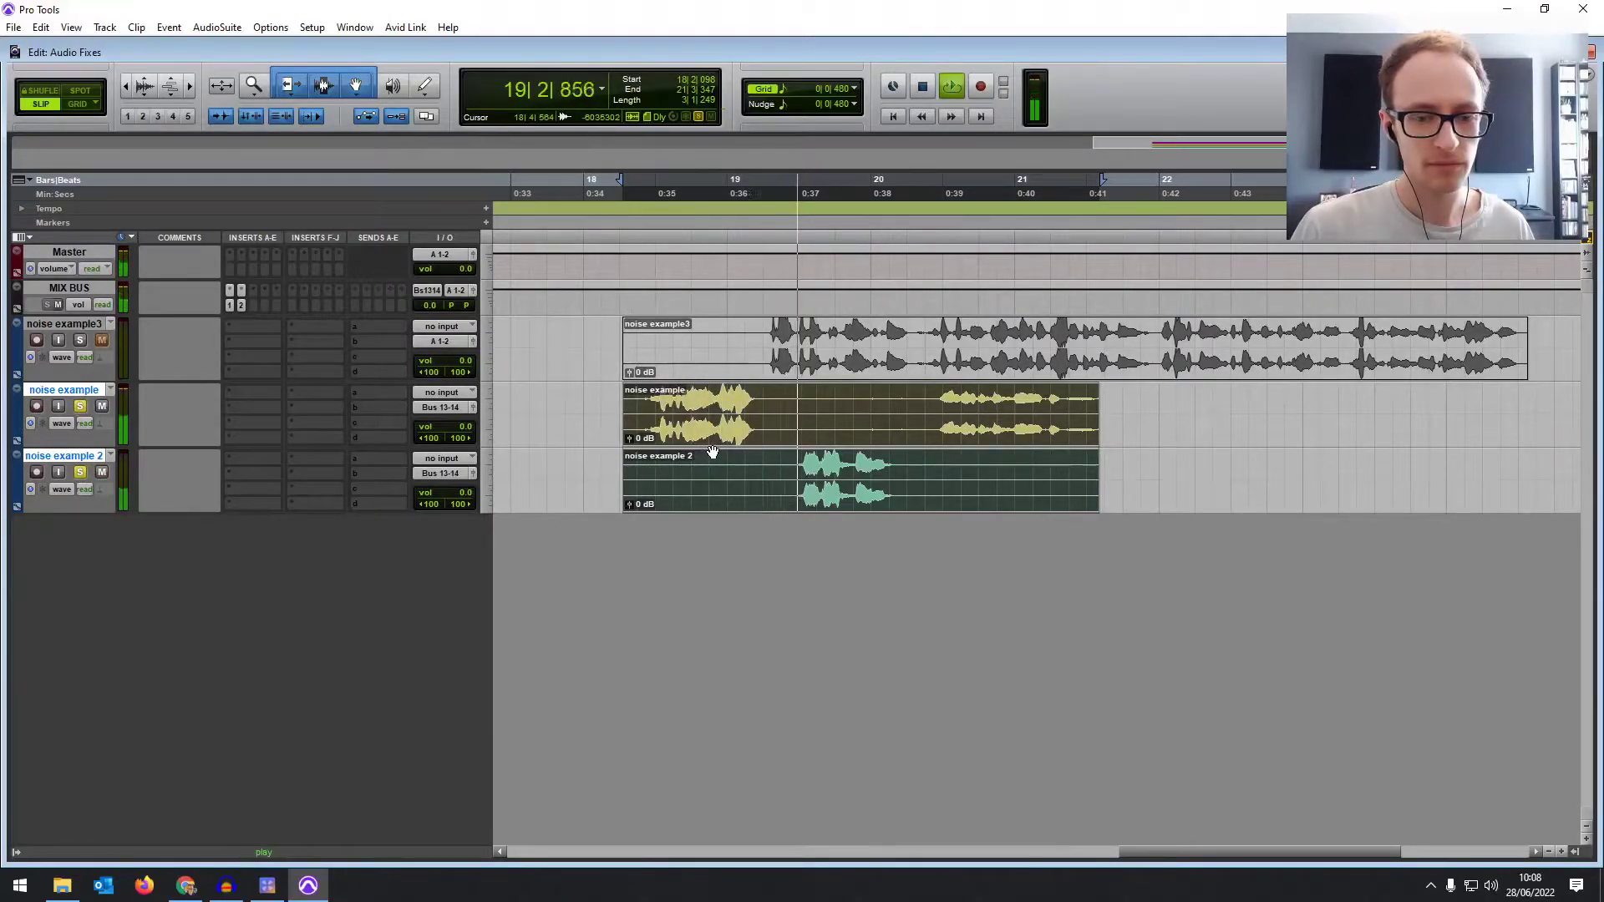
key(space)
Compare the clips by unsoloing and re-soloing noise example 2, playing from 19|2|538 and 18|2|433.
click(783, 413)
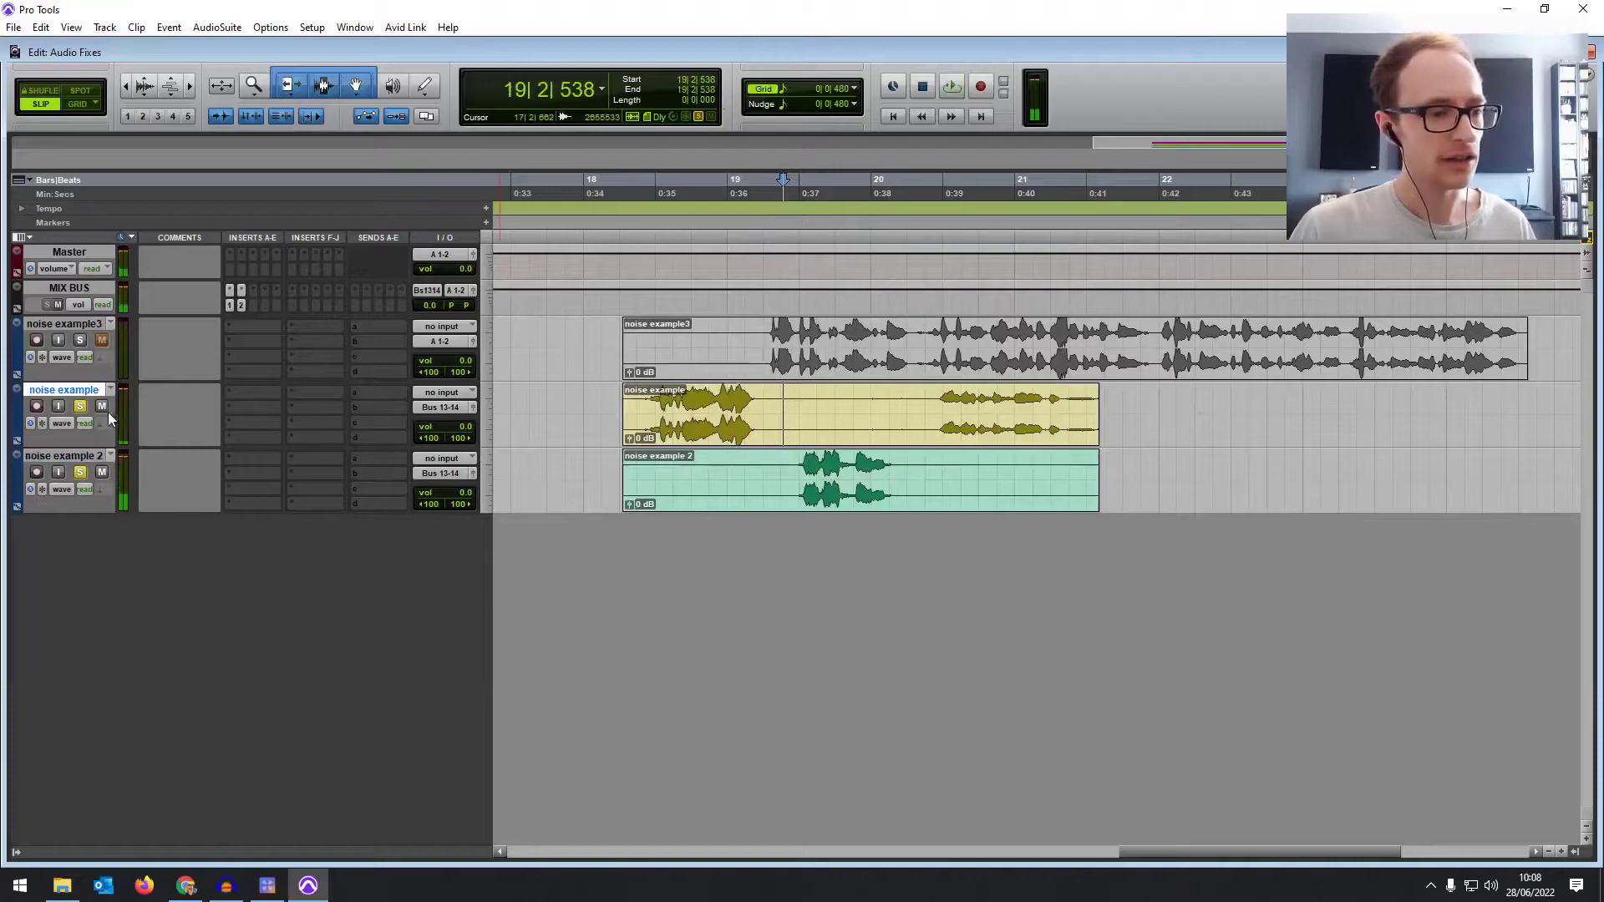
click(80, 473)
key(space)
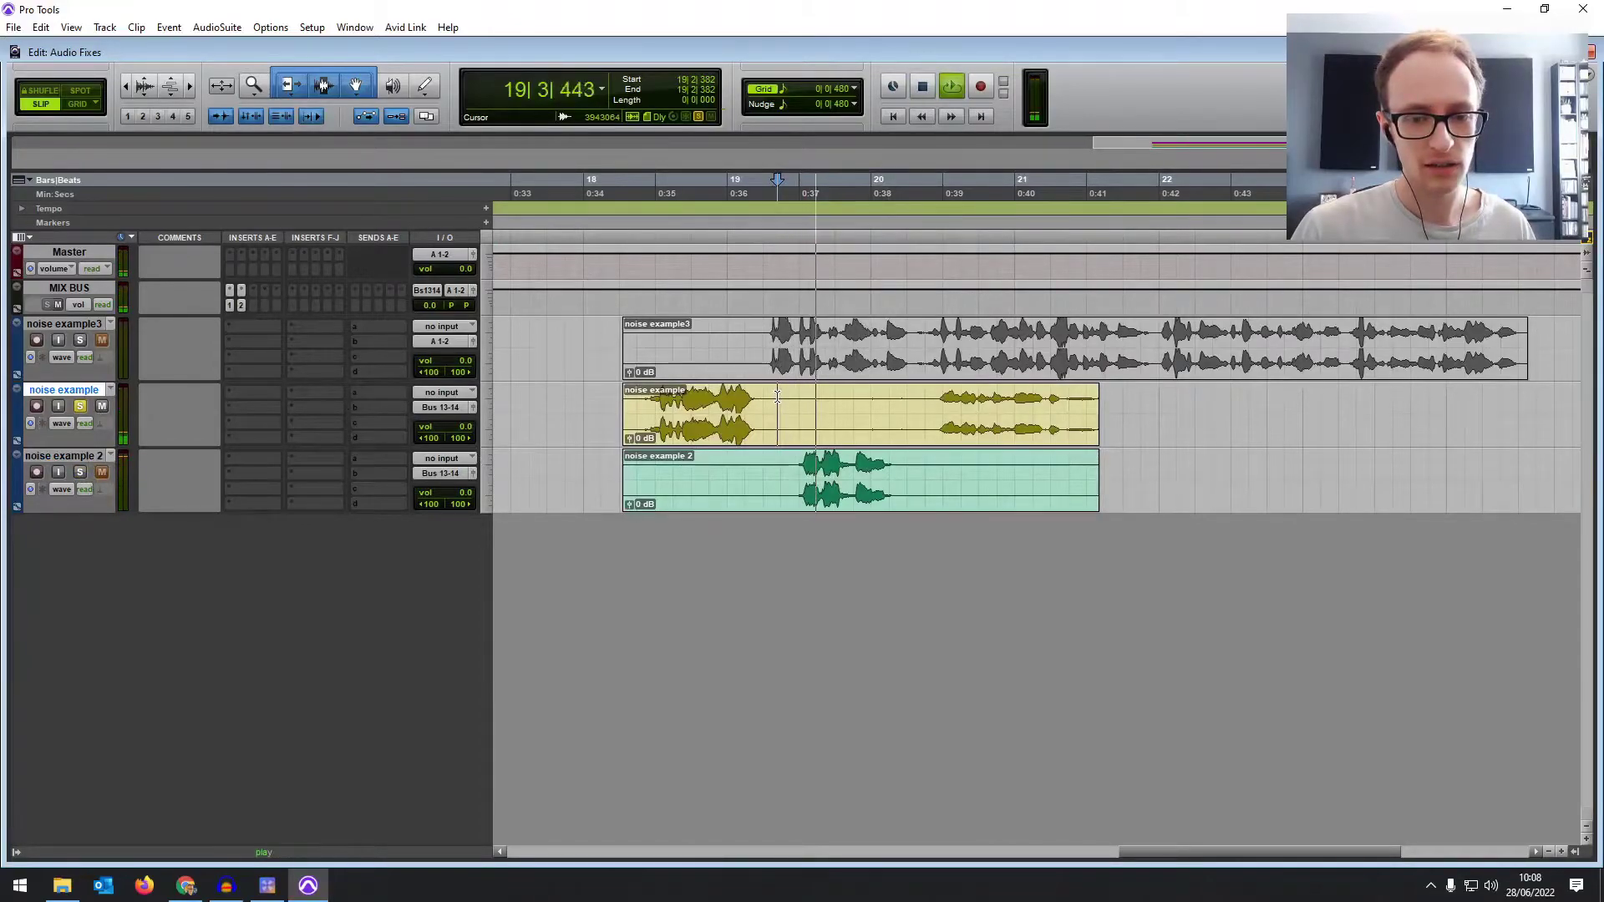
key(space)
click(635, 481)
click(80, 473)
key(space)
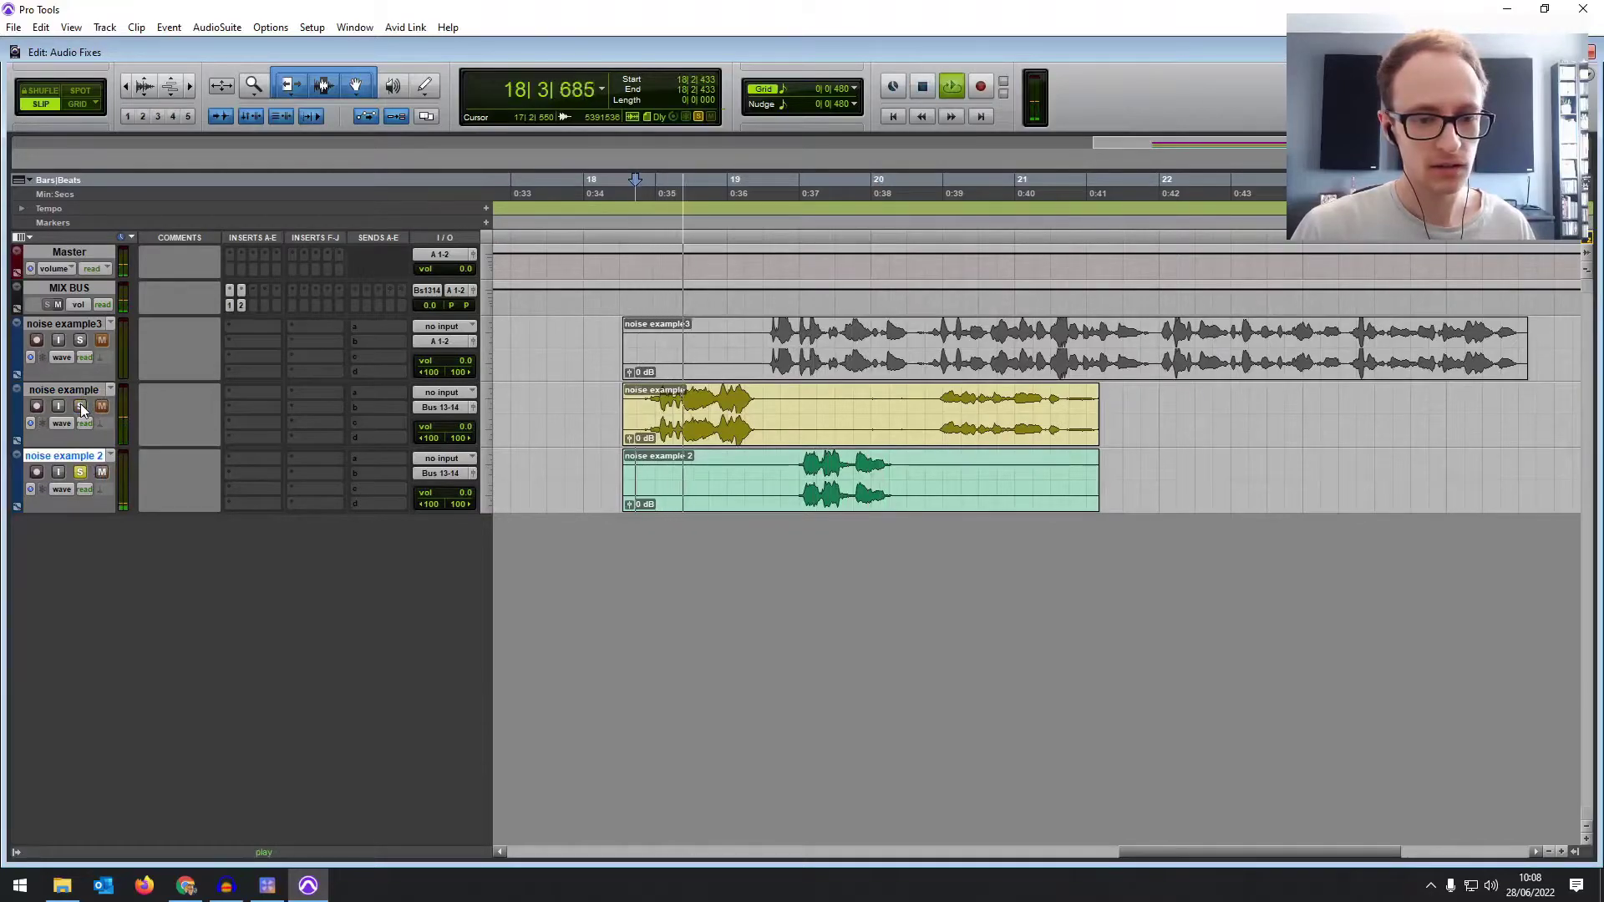
key(space)
Play the whole noise example clip, then select the MIX BUS track.
click(809, 420)
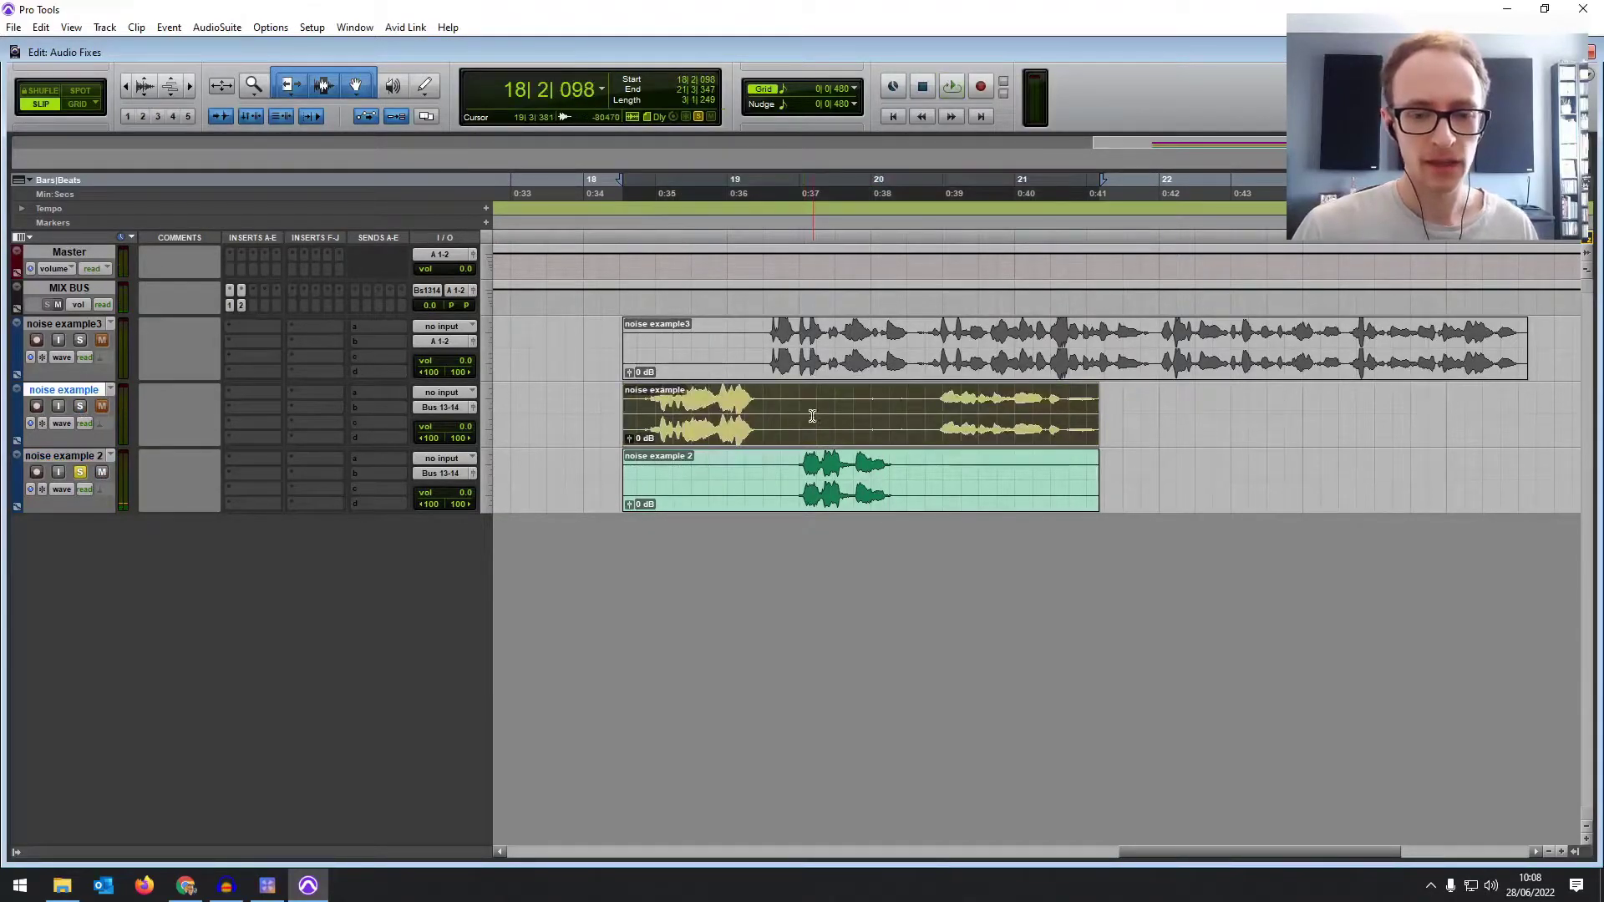
key(space)
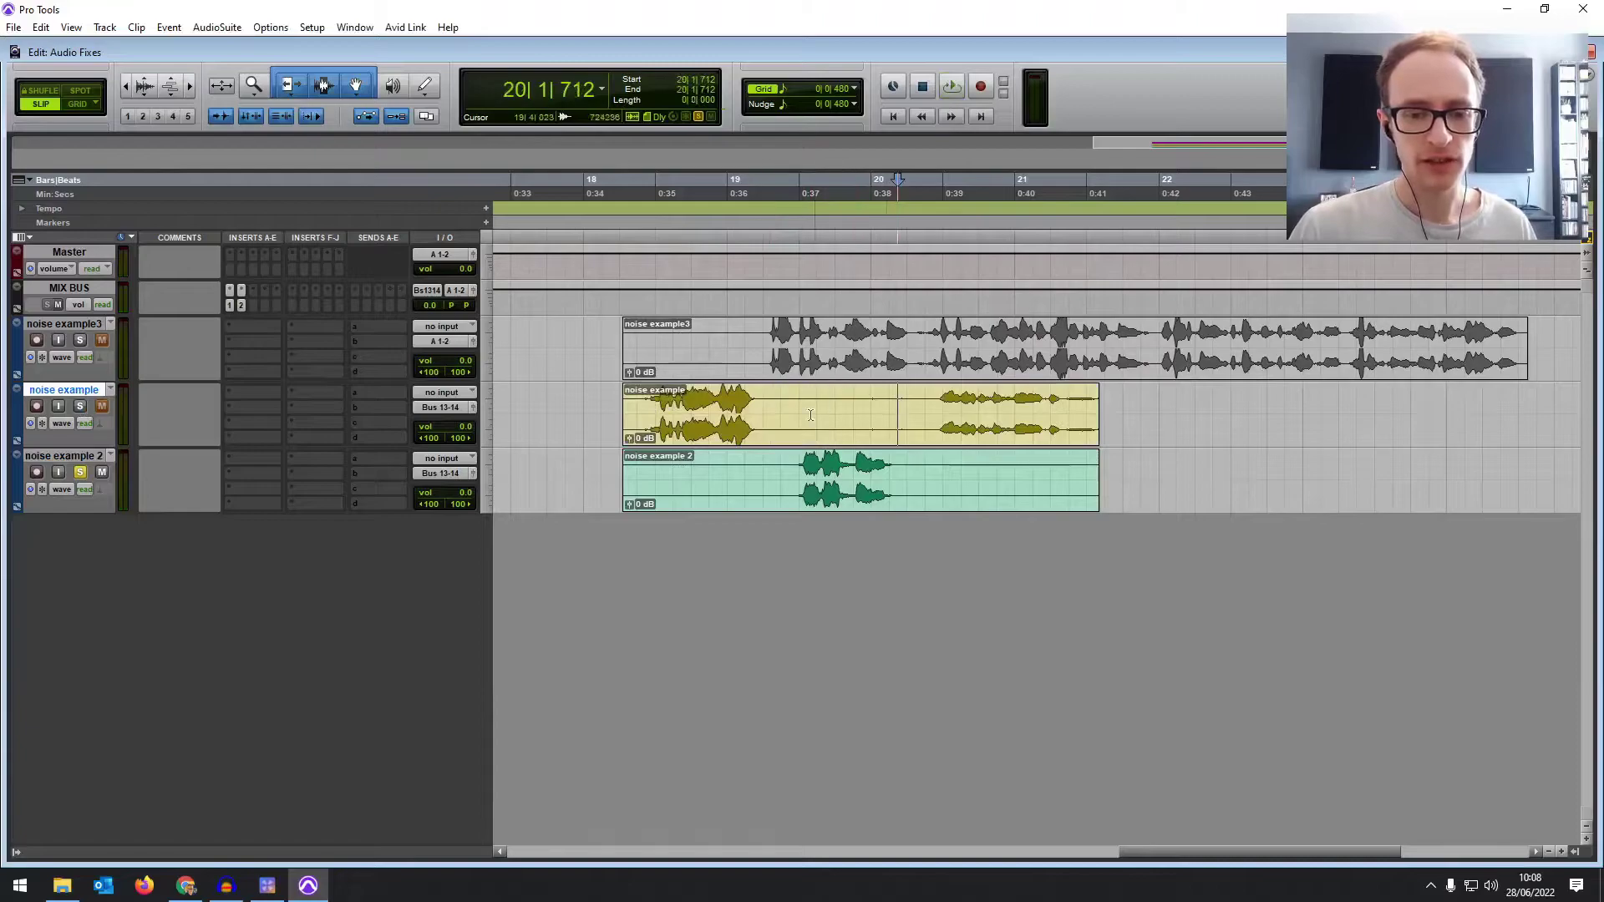
key(space)
click(78, 289)
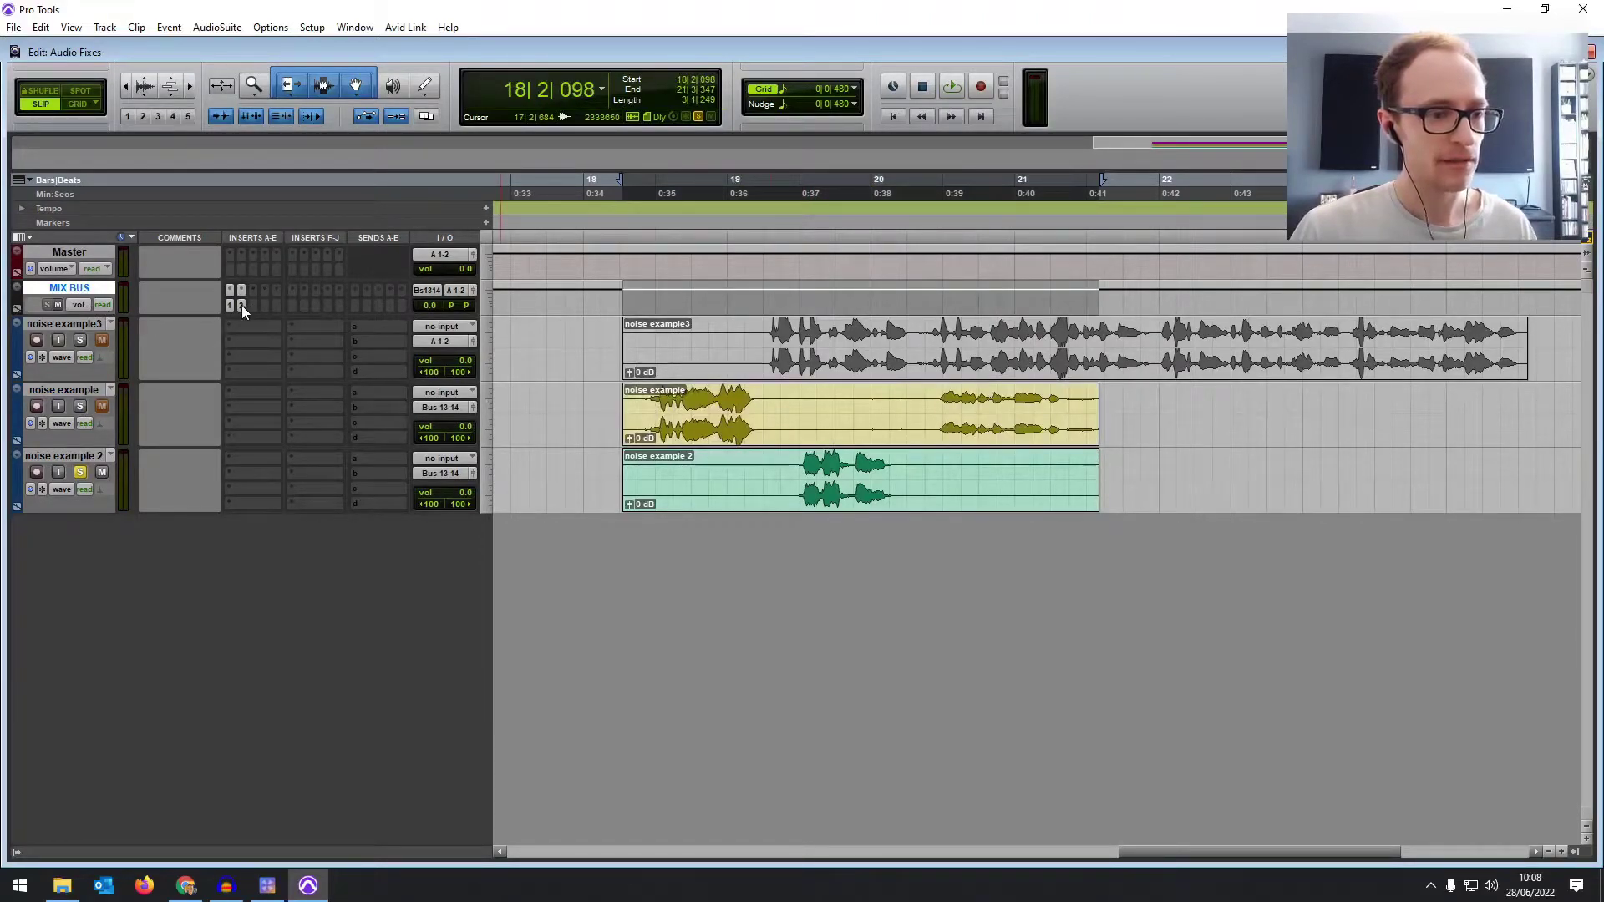
Insert a stereo Channel Strip plug-in on the MIX BUS and move its window left off the clips.
click(252, 306)
mouse_move(287, 348)
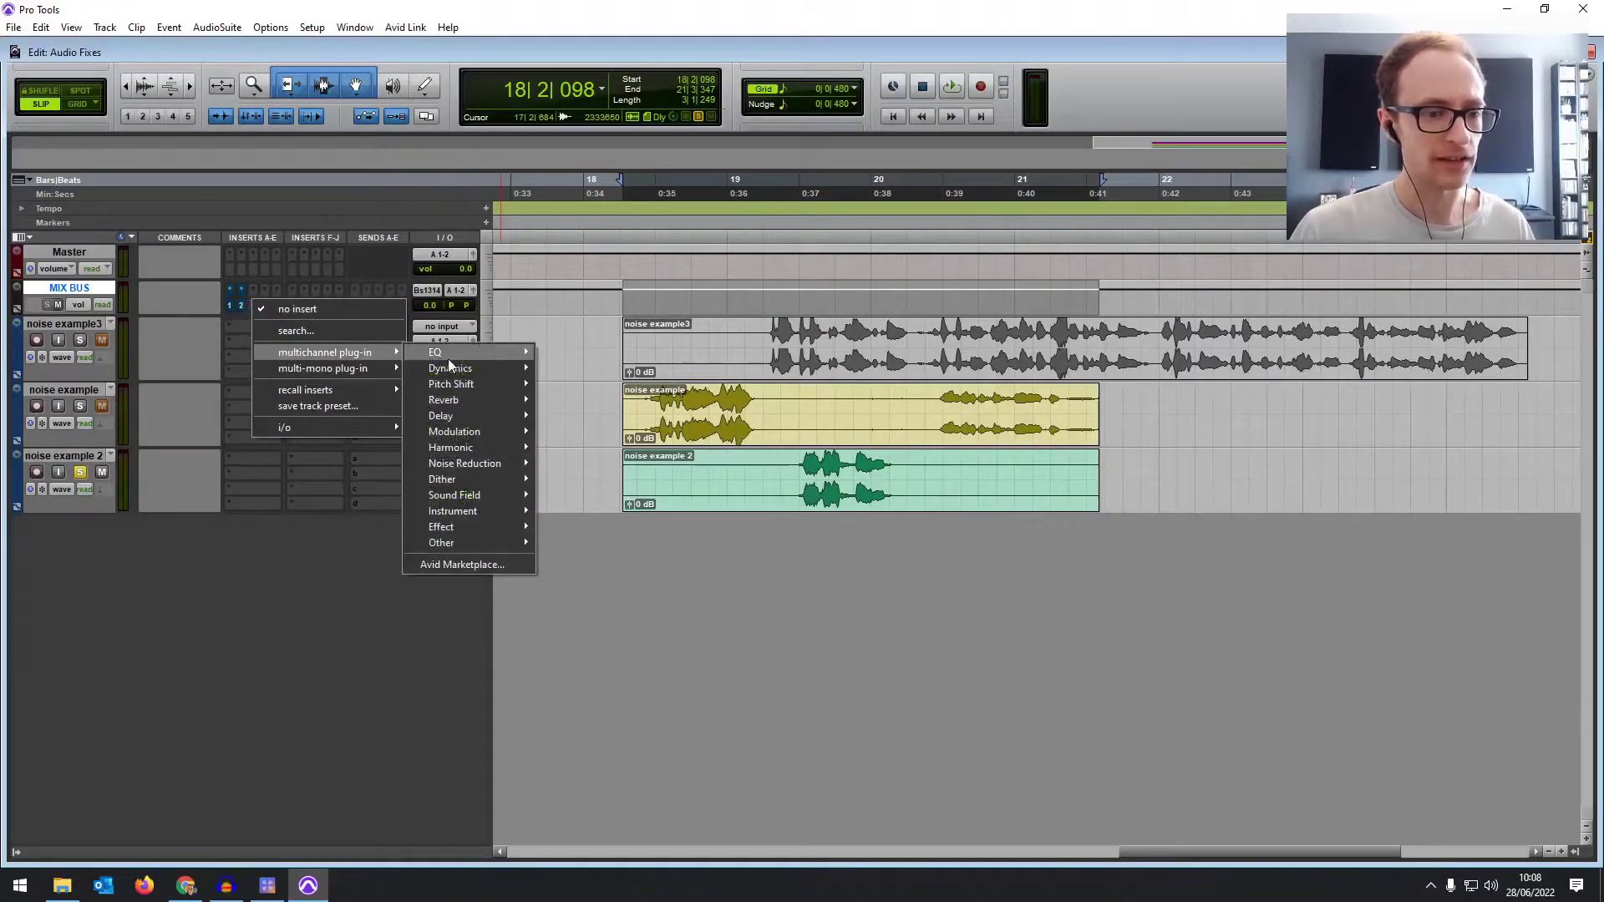
mouse_move(462, 368)
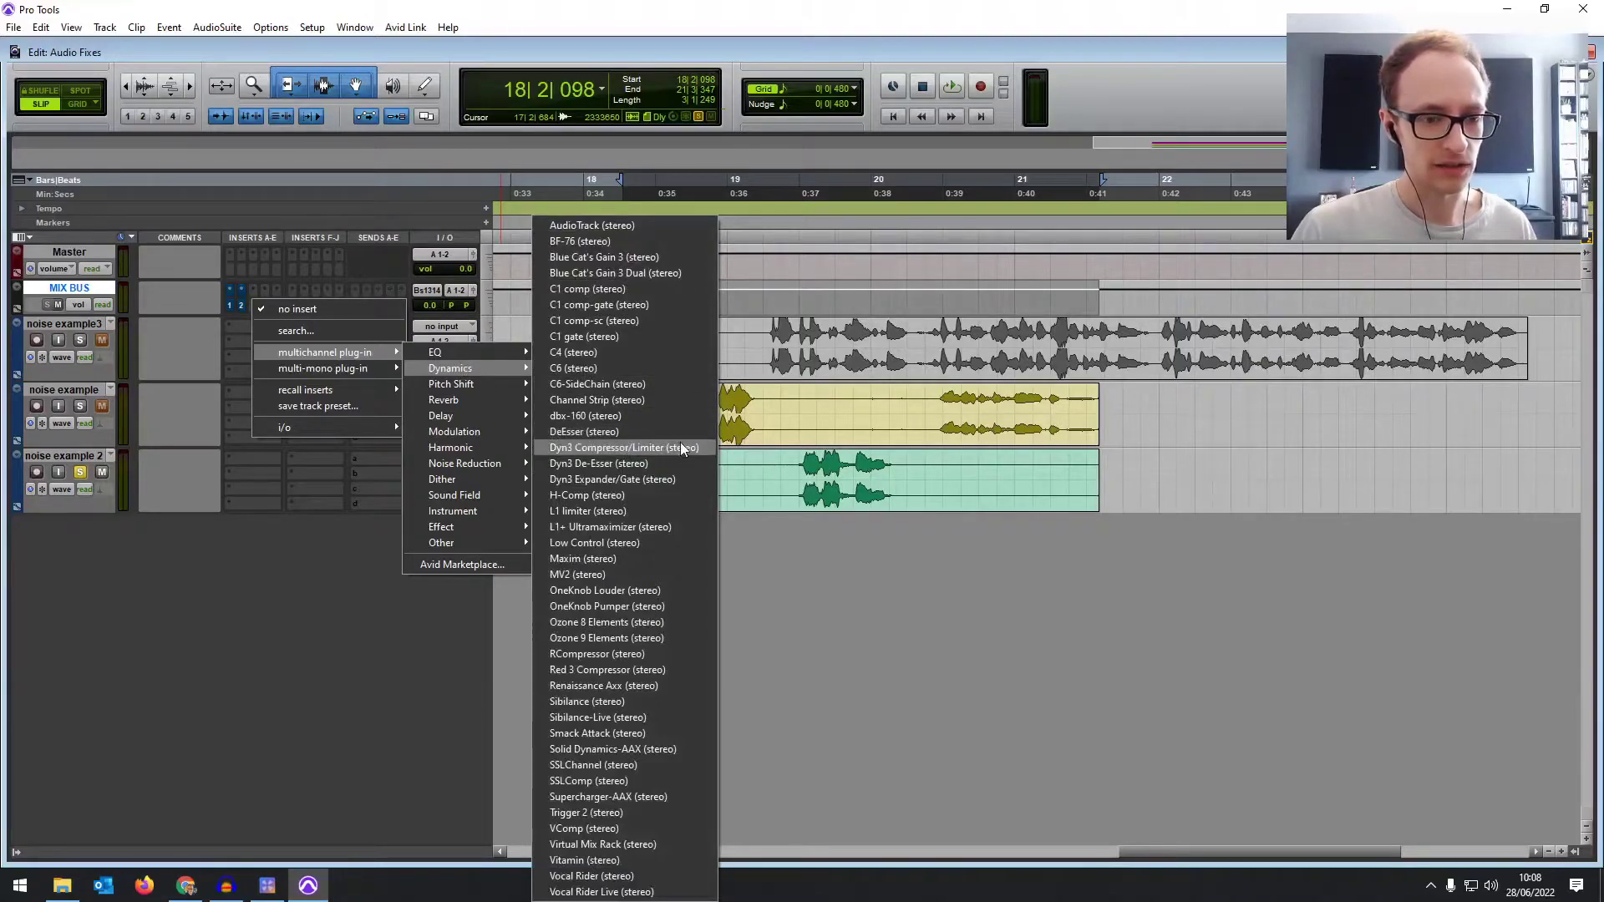
click(648, 401)
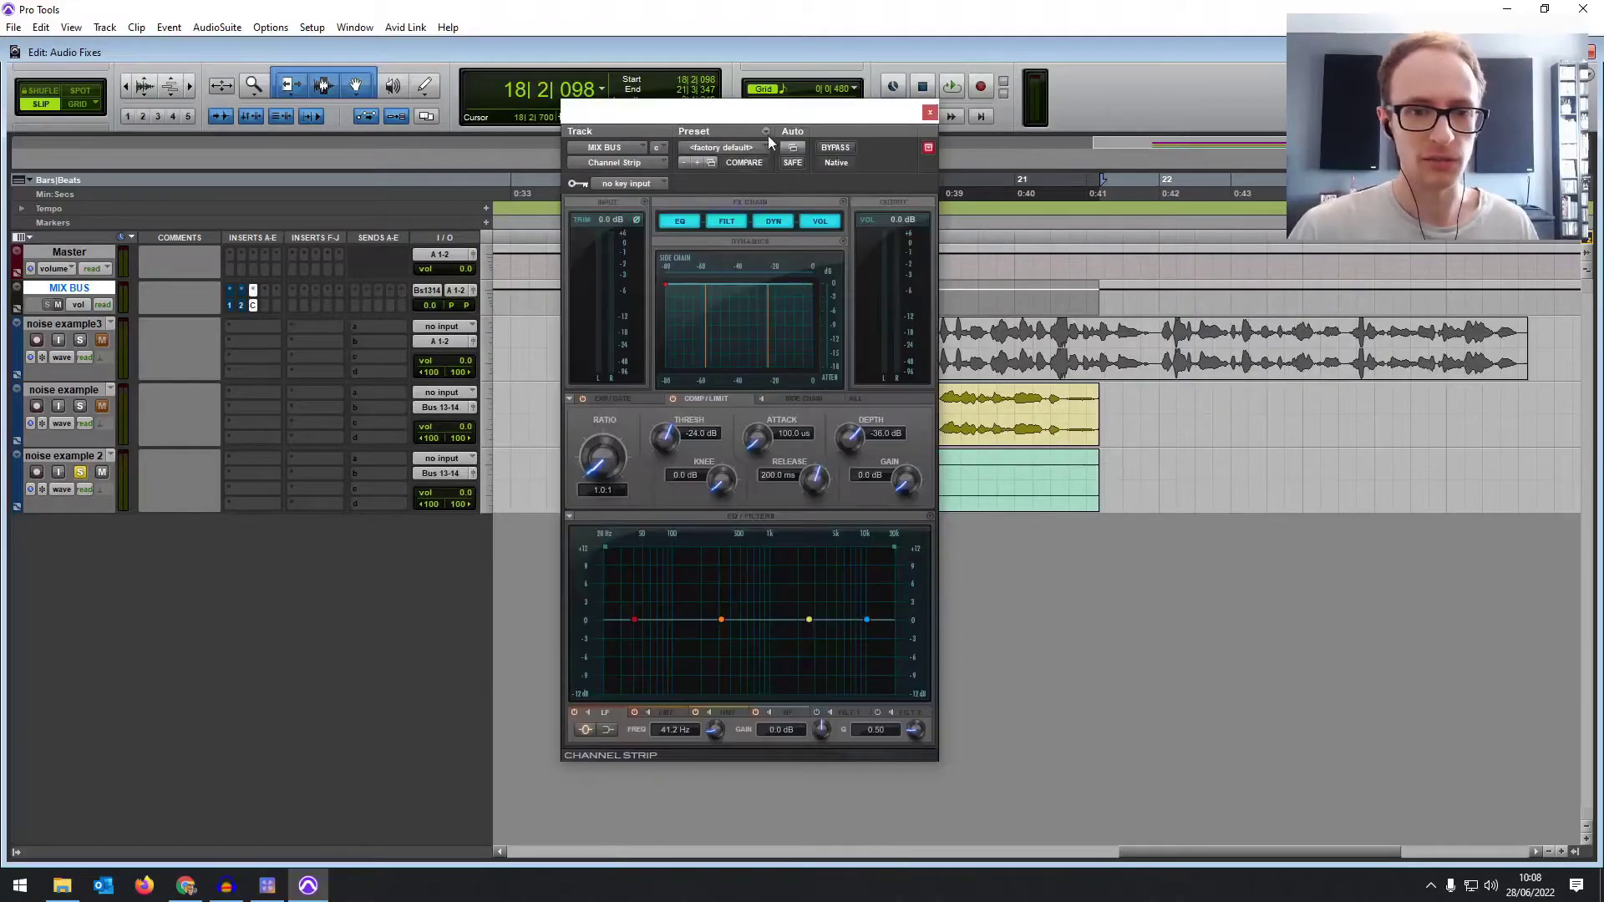
drag(767, 115, 431, 152)
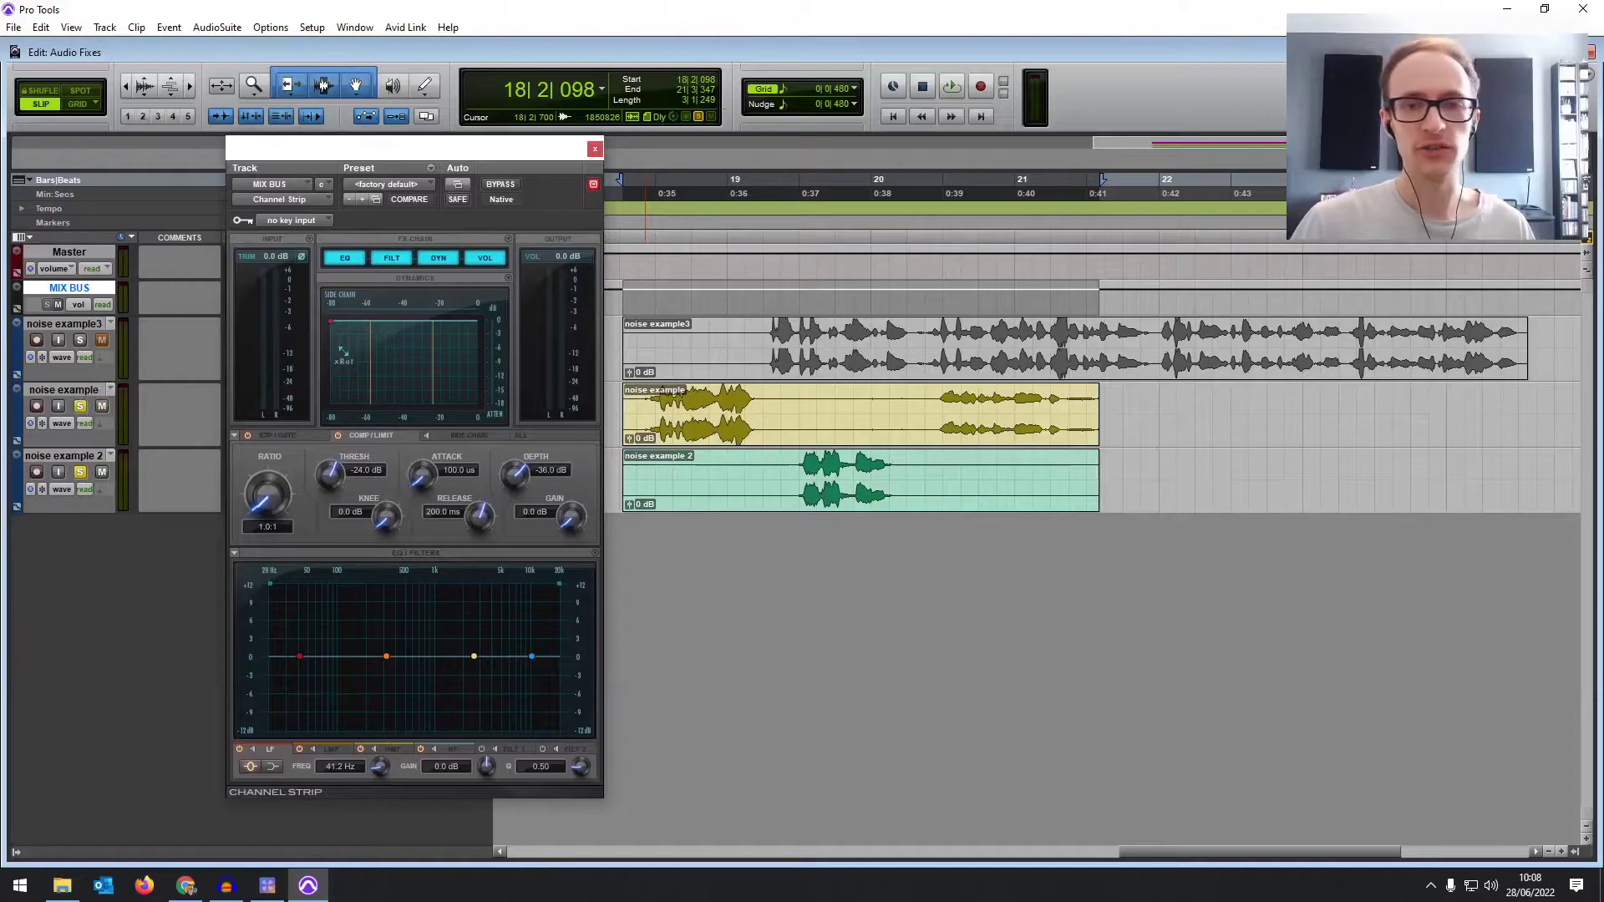
Switch the Channel Strip dynamics to expander/gate and lower its threshold below -64.5 dB.
click(346, 328)
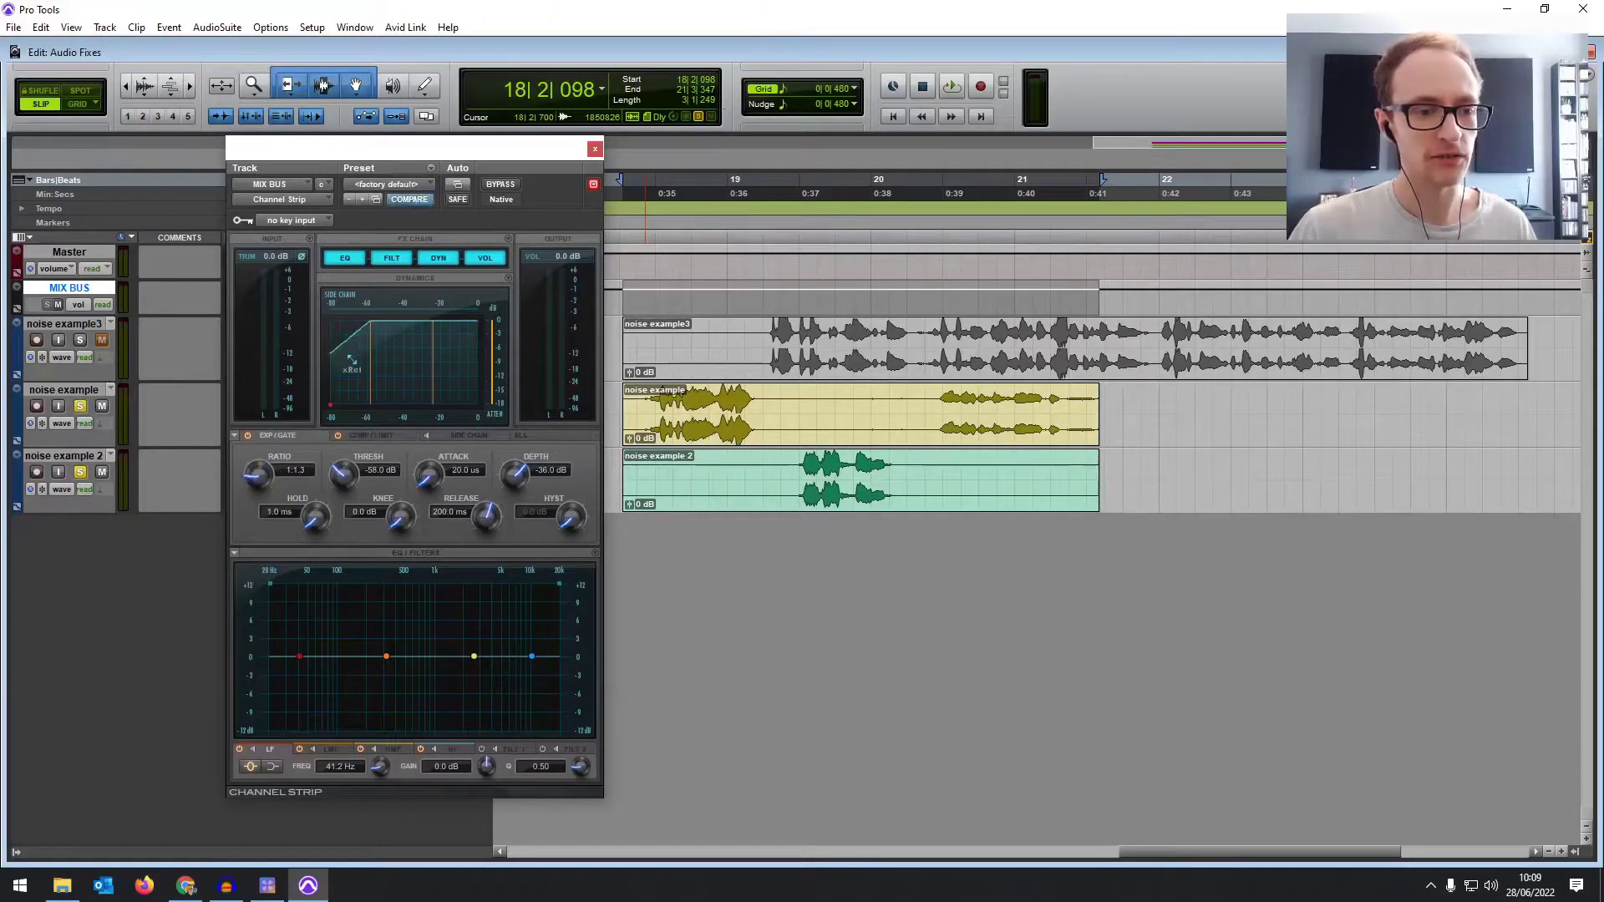
drag(368, 345, 358, 349)
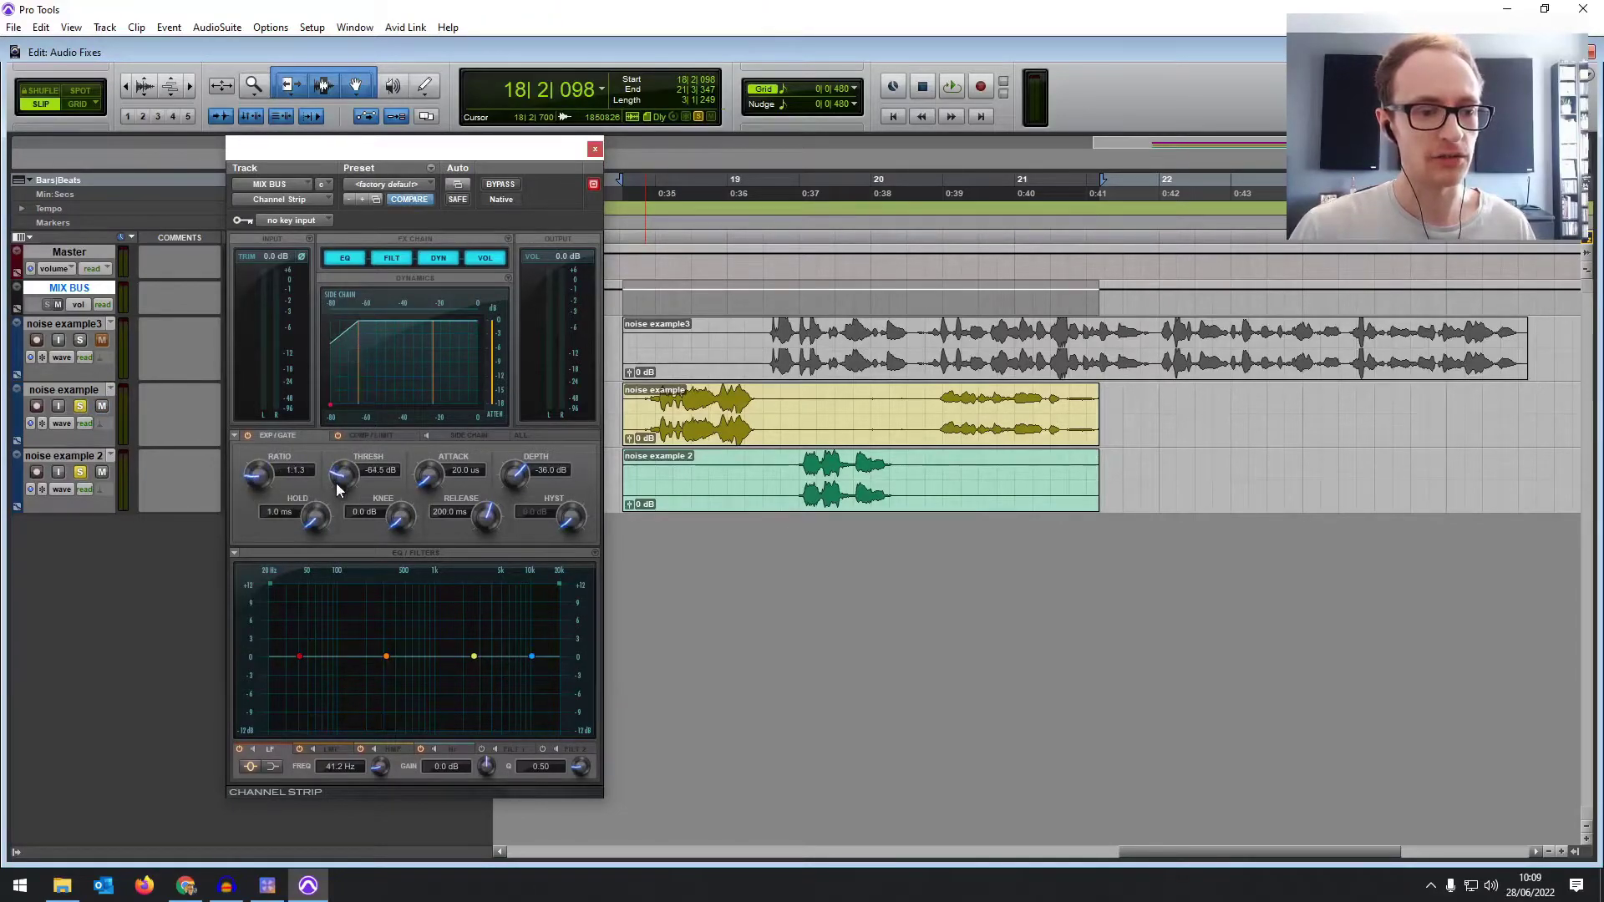
drag(339, 488, 343, 558)
Looping noise example 2's noisy intro, set threshold near -55 dB, a steeper ratio and softer knee.
drag(772, 475, 626, 475)
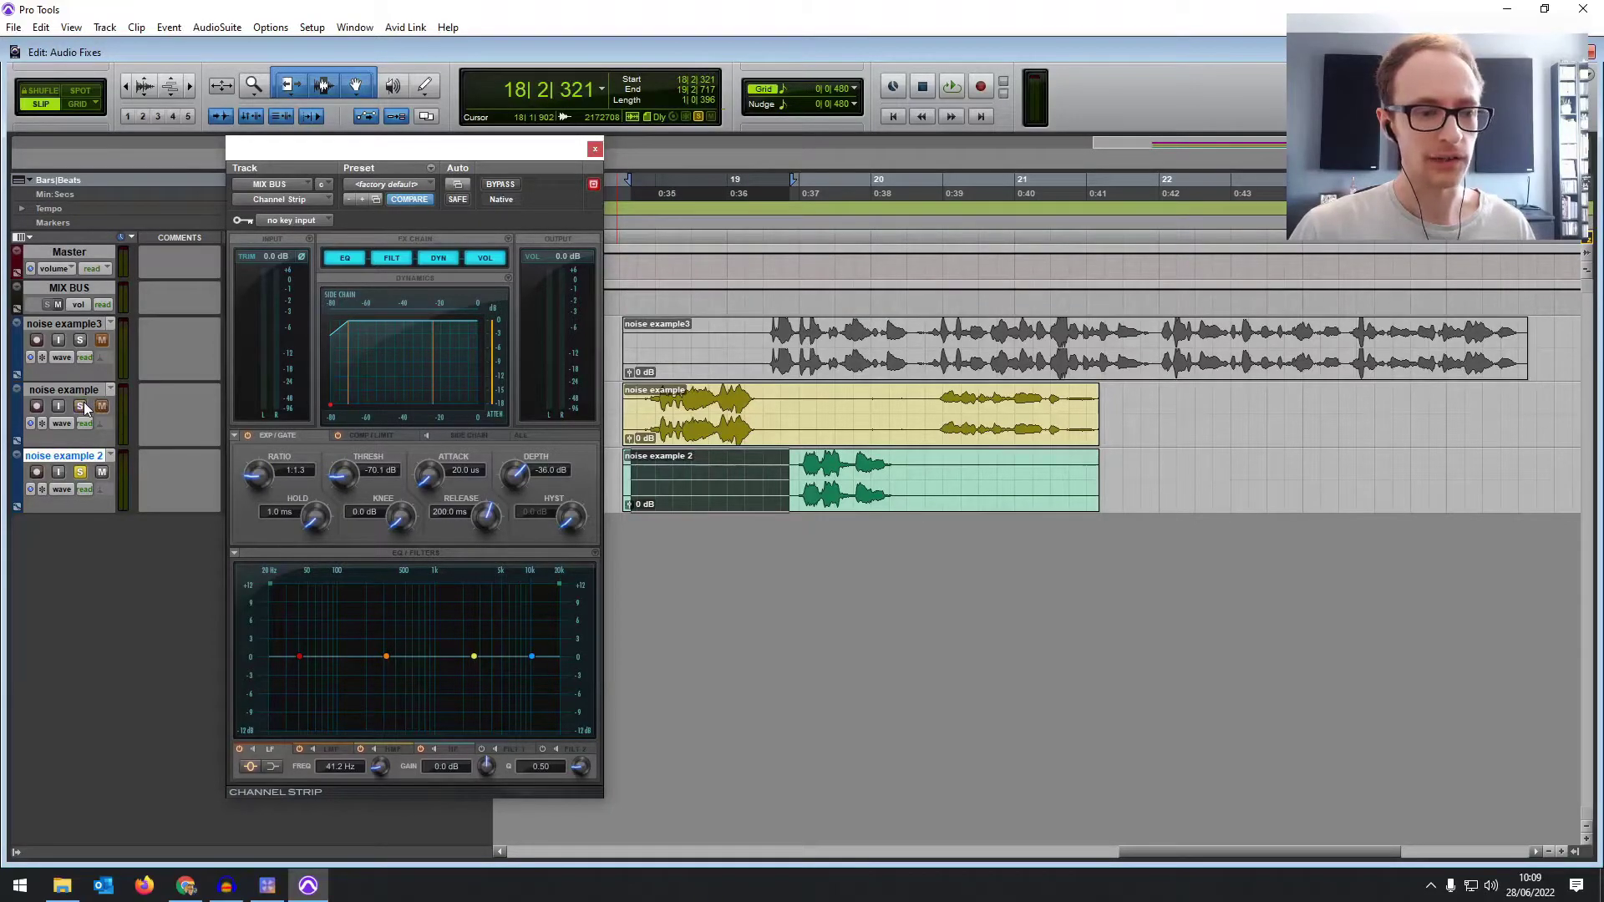
key(space)
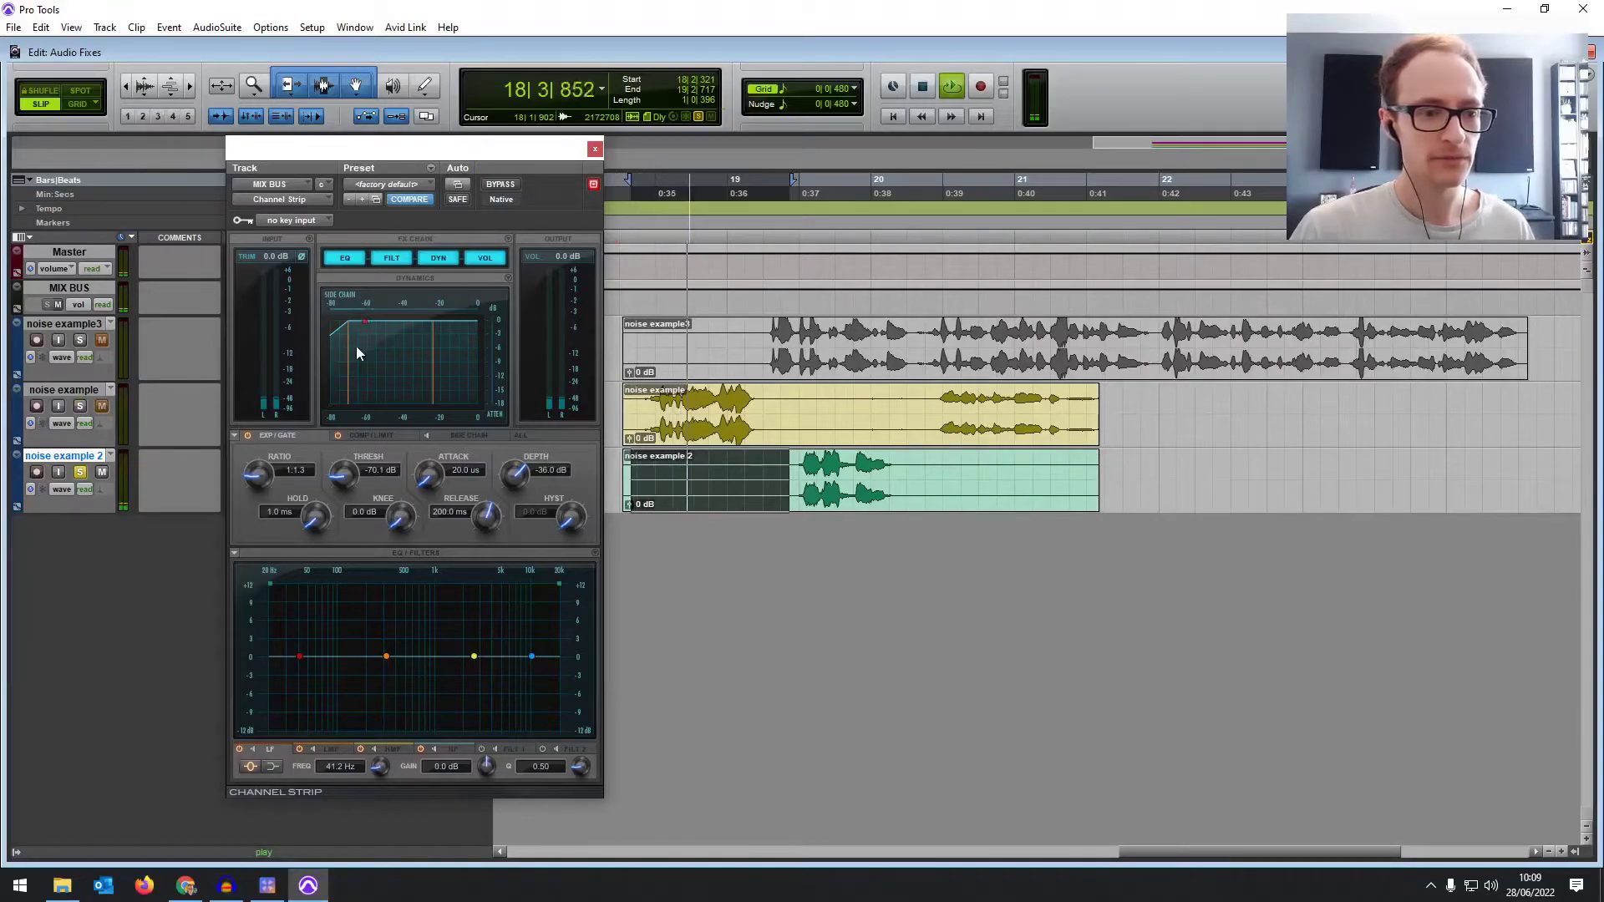
drag(350, 349, 359, 424)
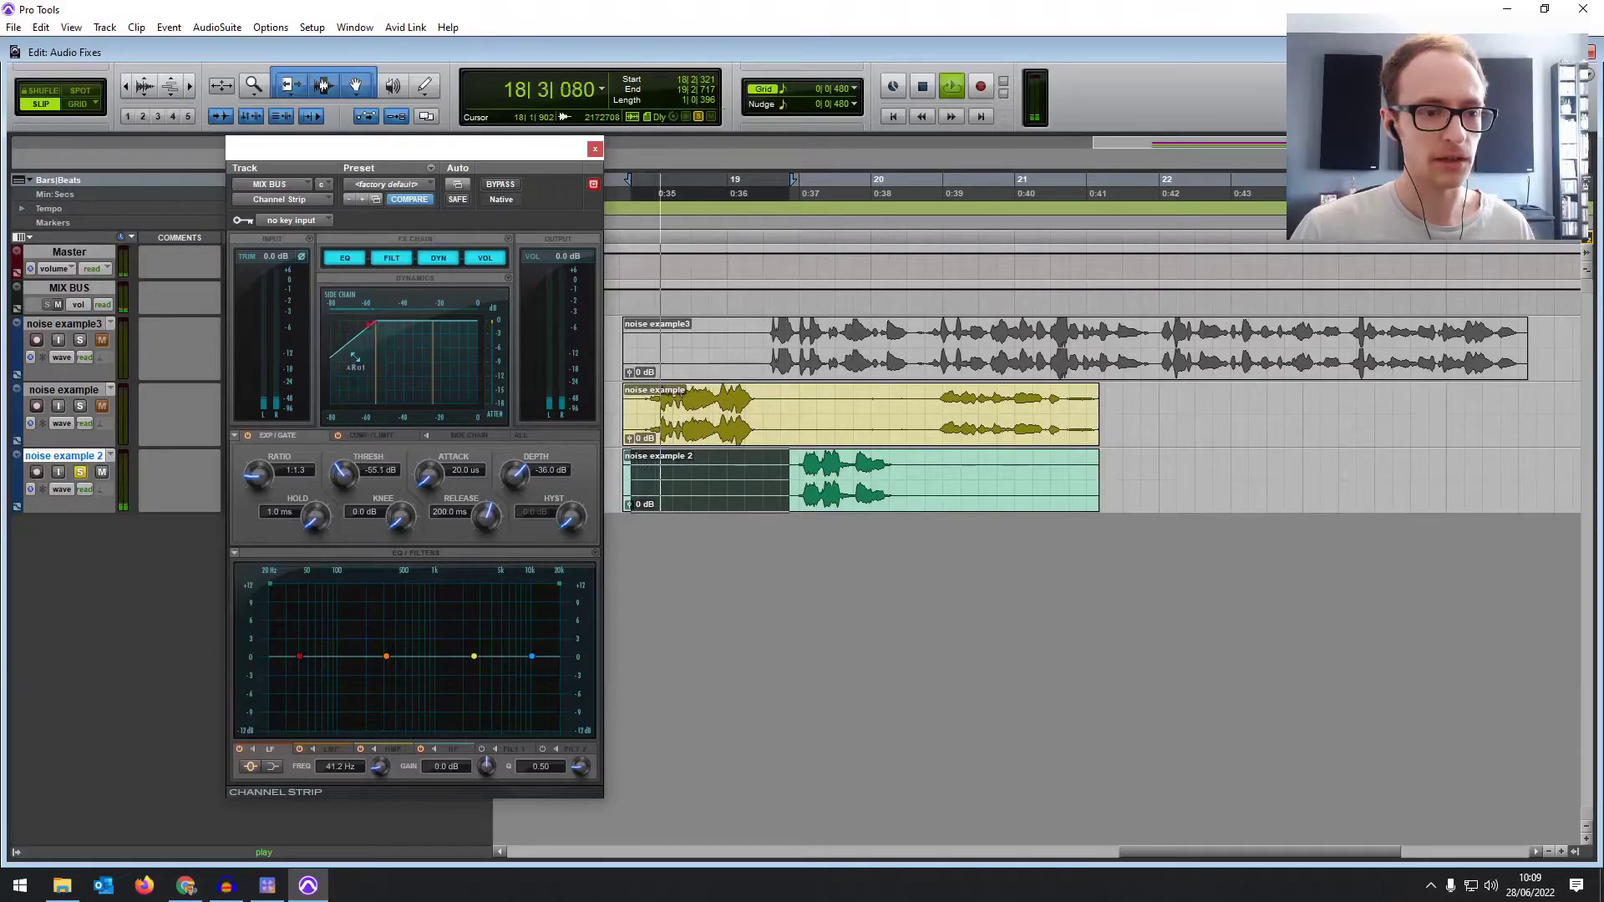
drag(348, 354, 339, 437)
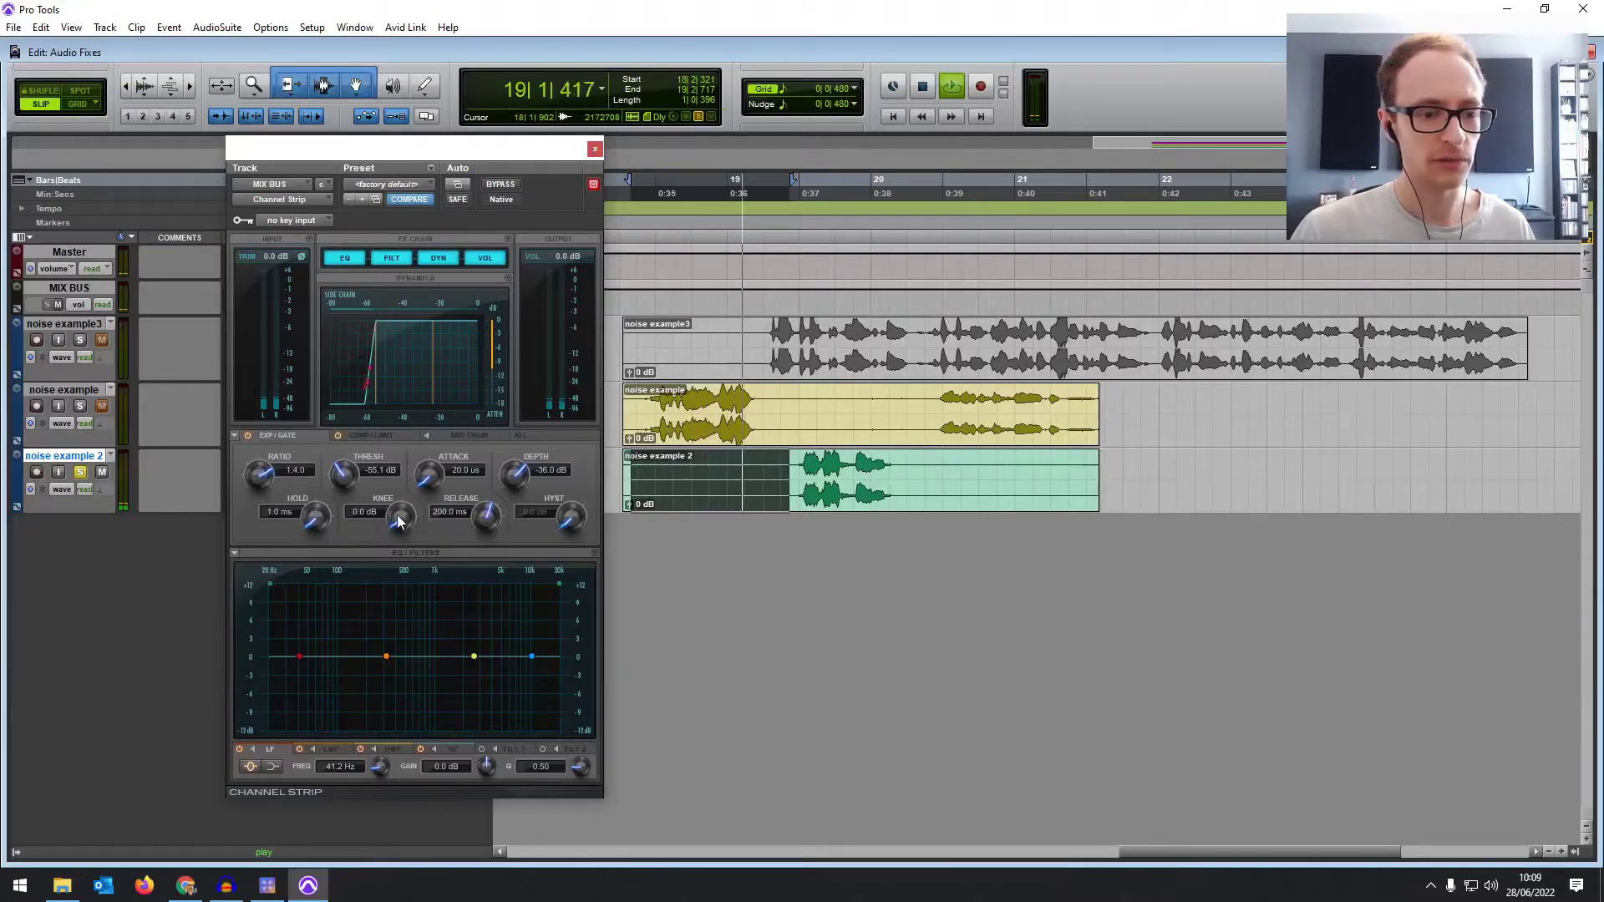
drag(398, 518, 399, 443)
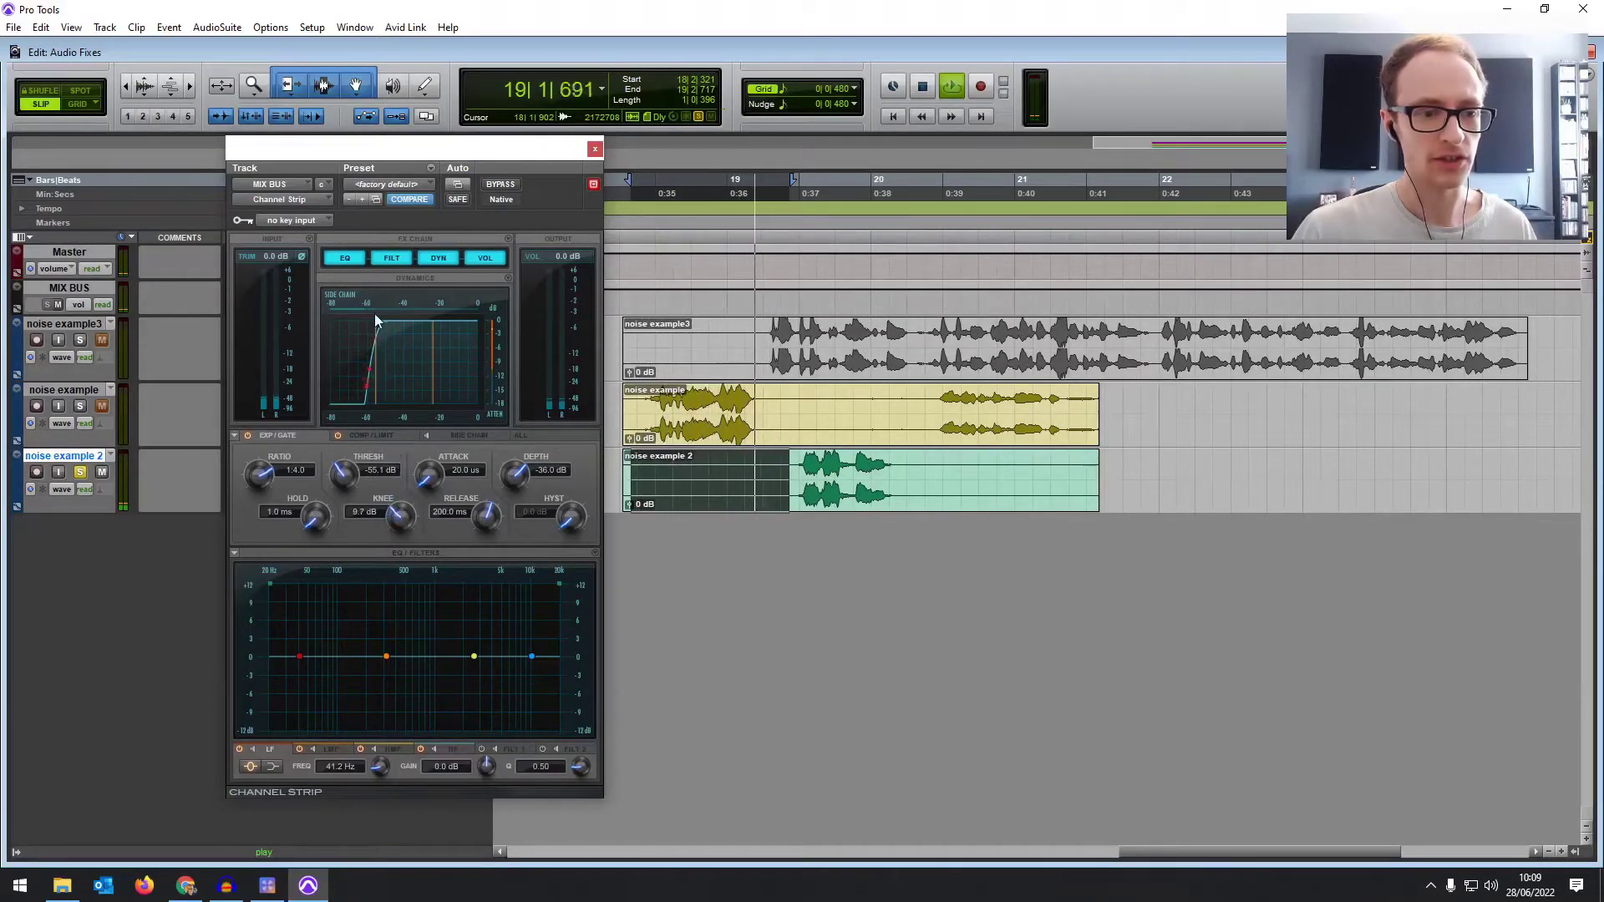
click(726, 466)
click(683, 467)
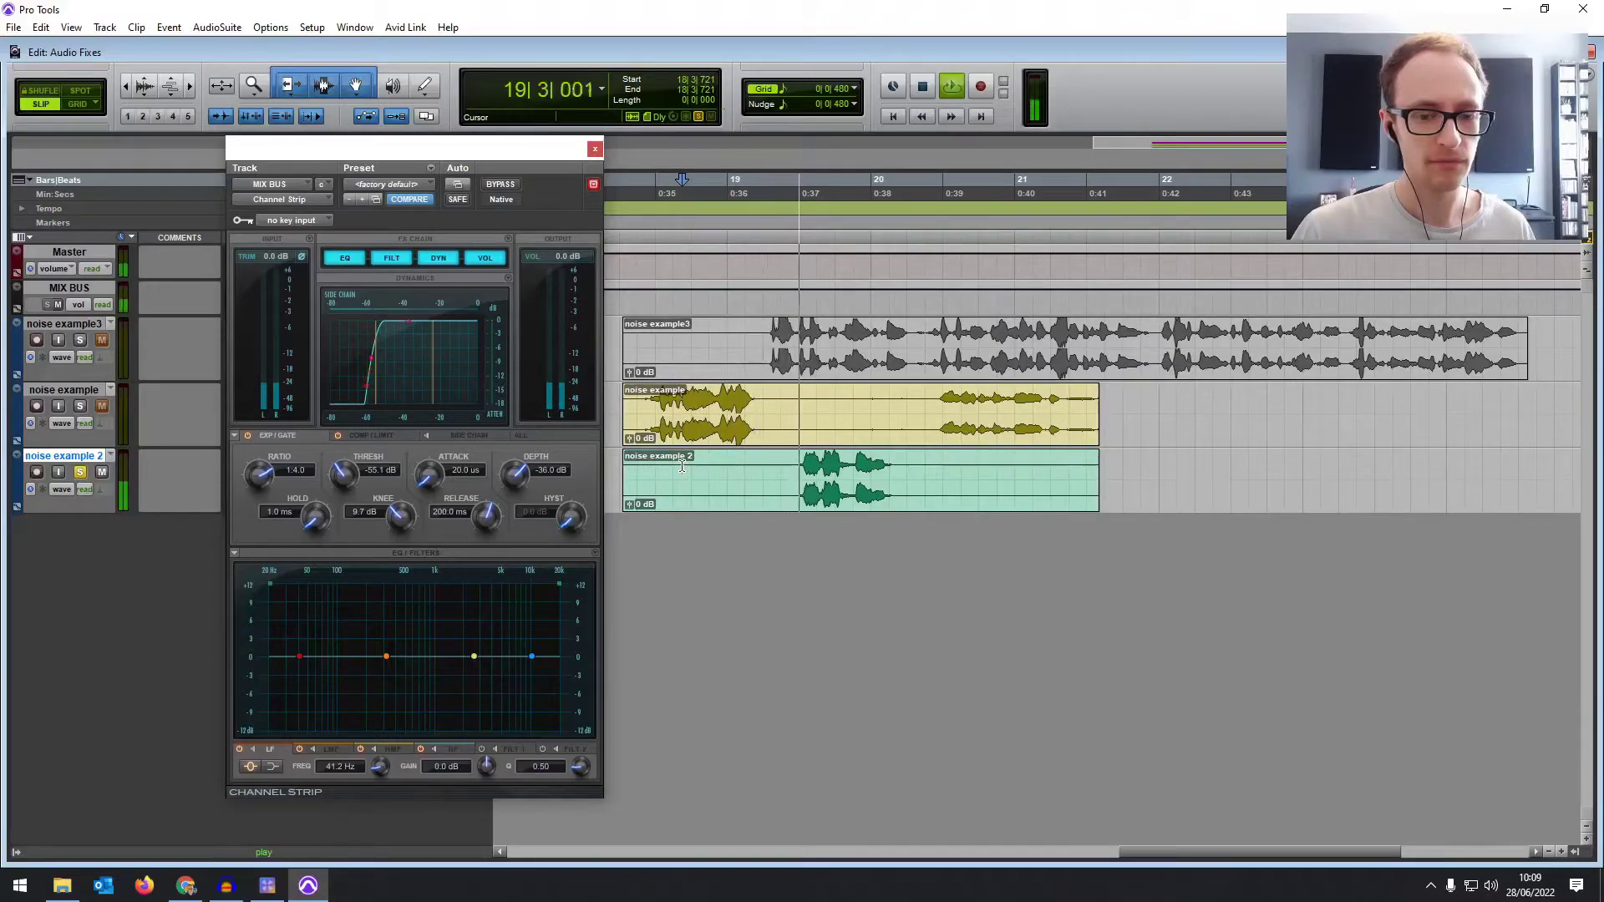
key(space)
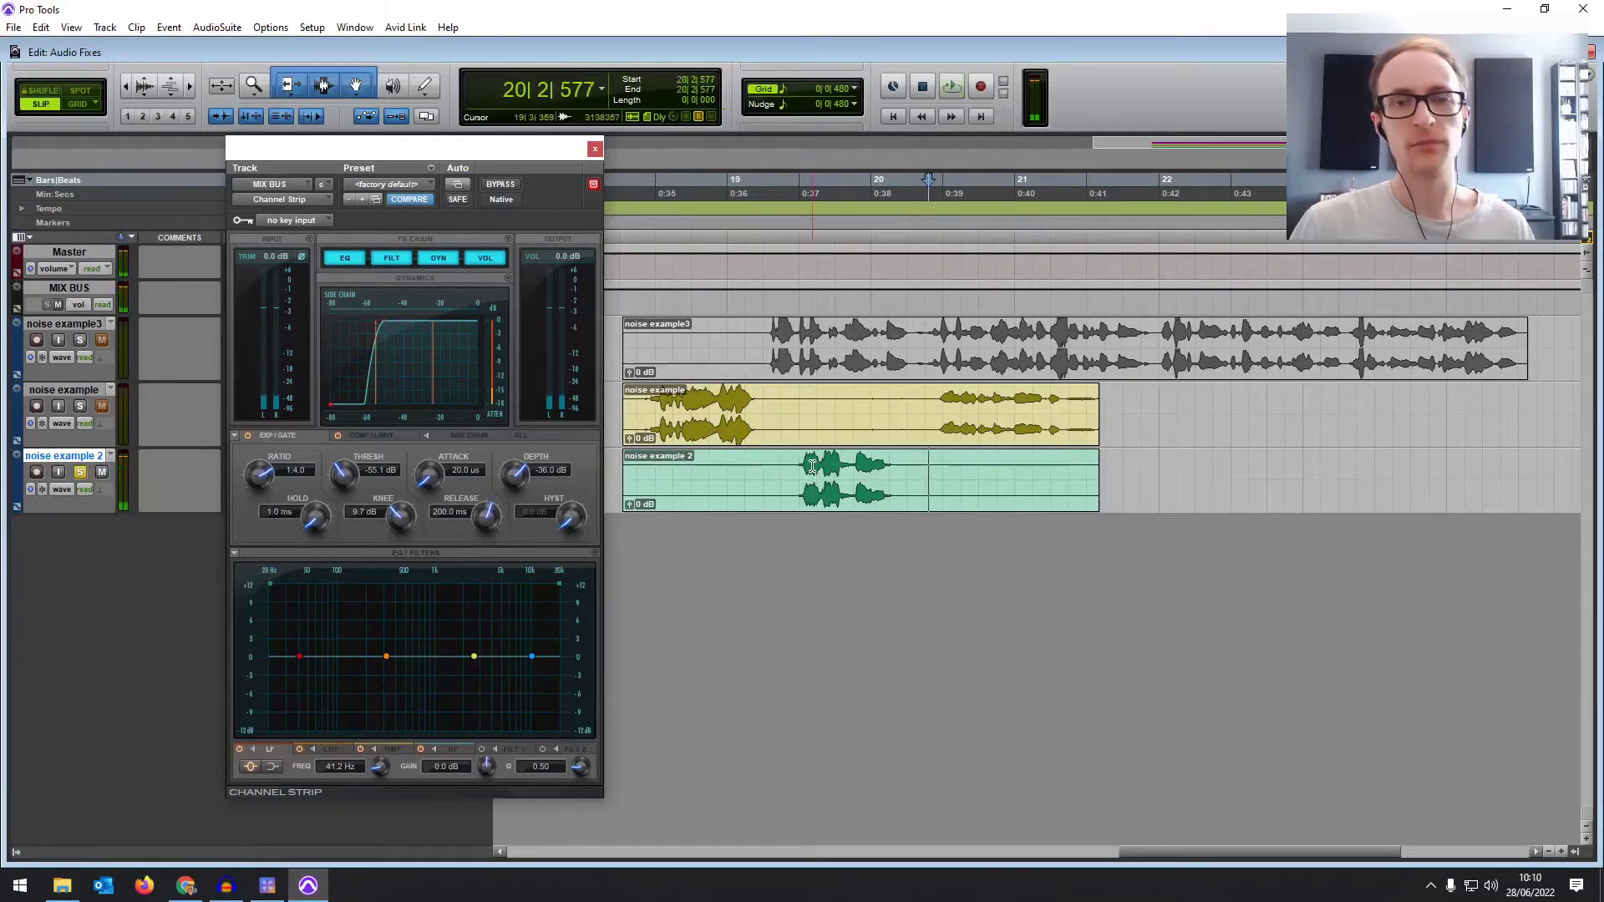
Separate noise example 2 where the speech begins and drop clip 2-01's gain to -∞.
drag(800, 464, 883, 465)
click(898, 464)
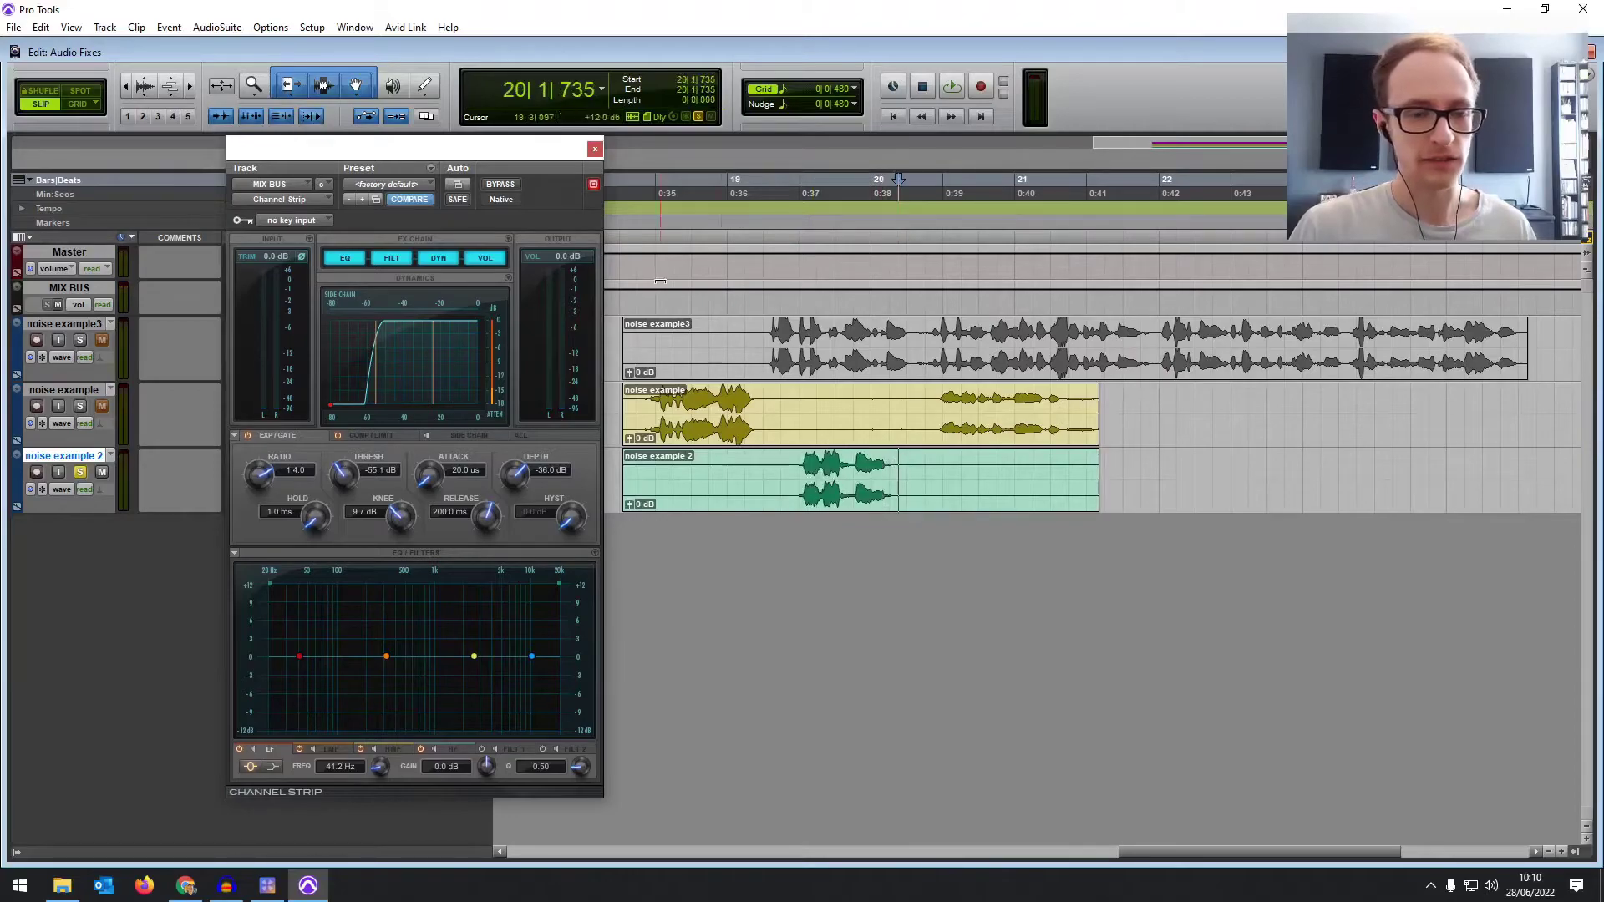
click(796, 460)
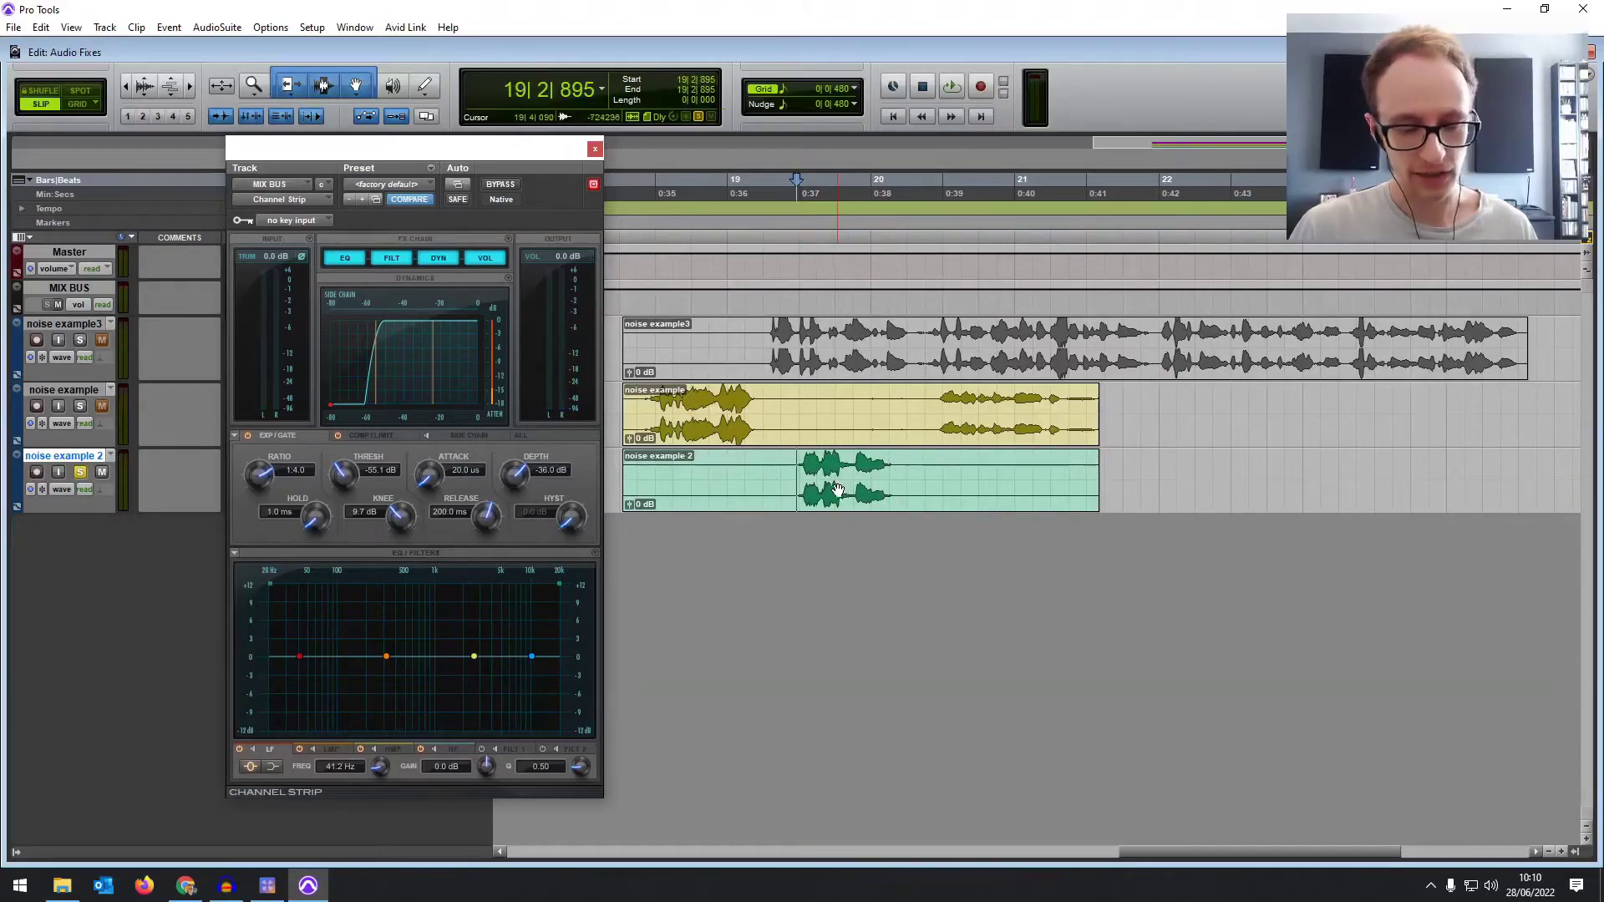
key(ctrl+e)
drag(631, 504, 625, 585)
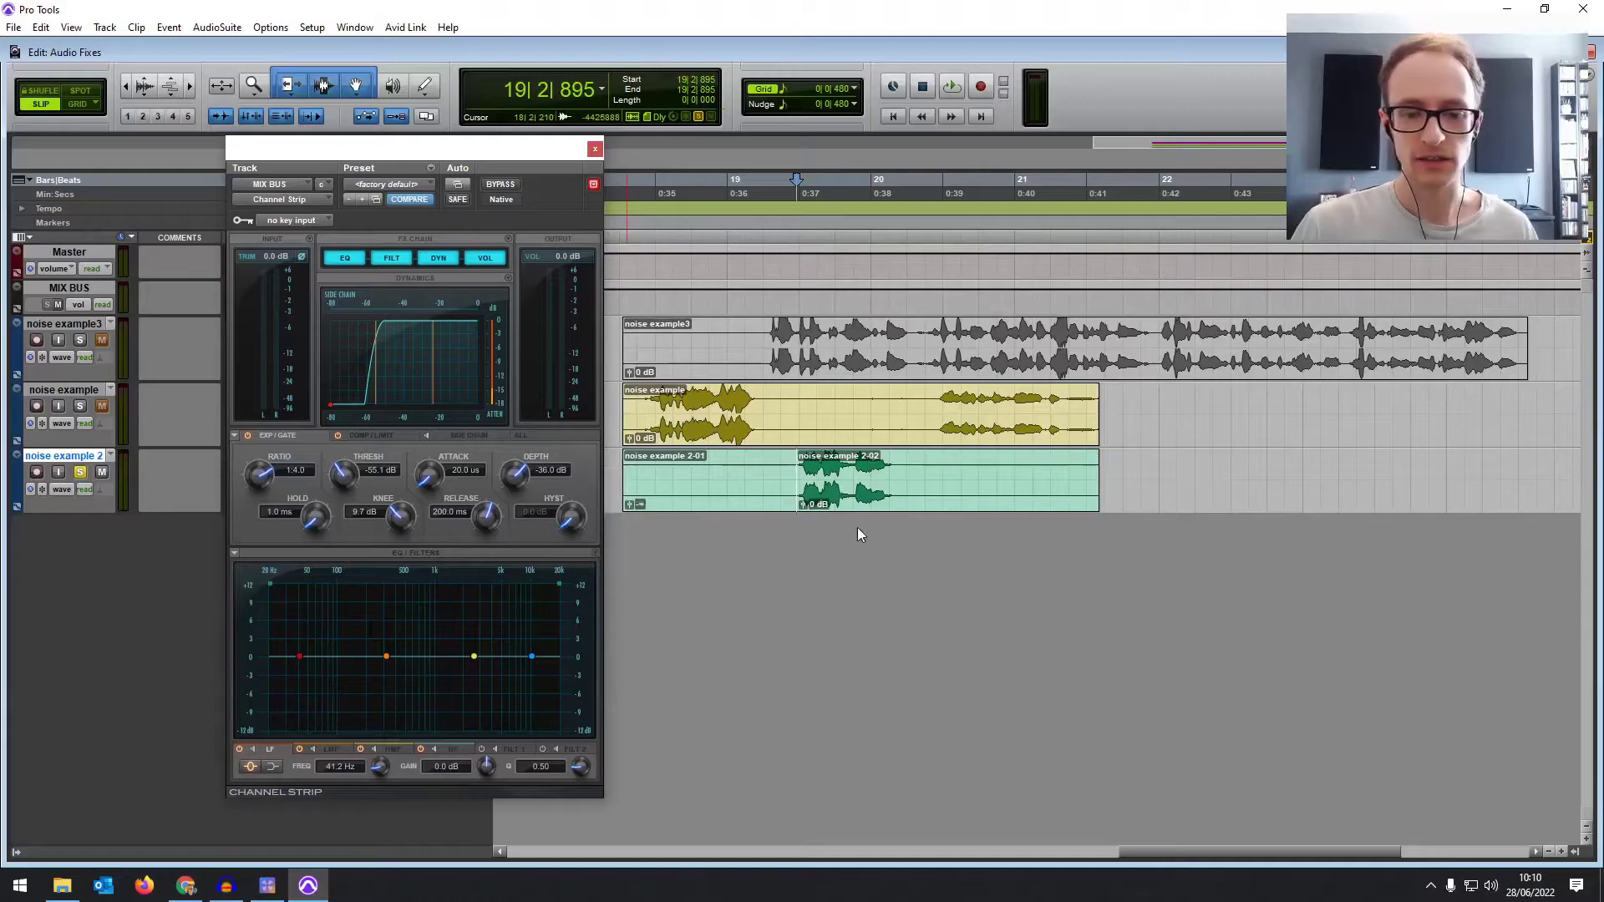
Separate the tail after the speech as clip 2-03 and audition the edits.
click(892, 457)
key(ctrl+e)
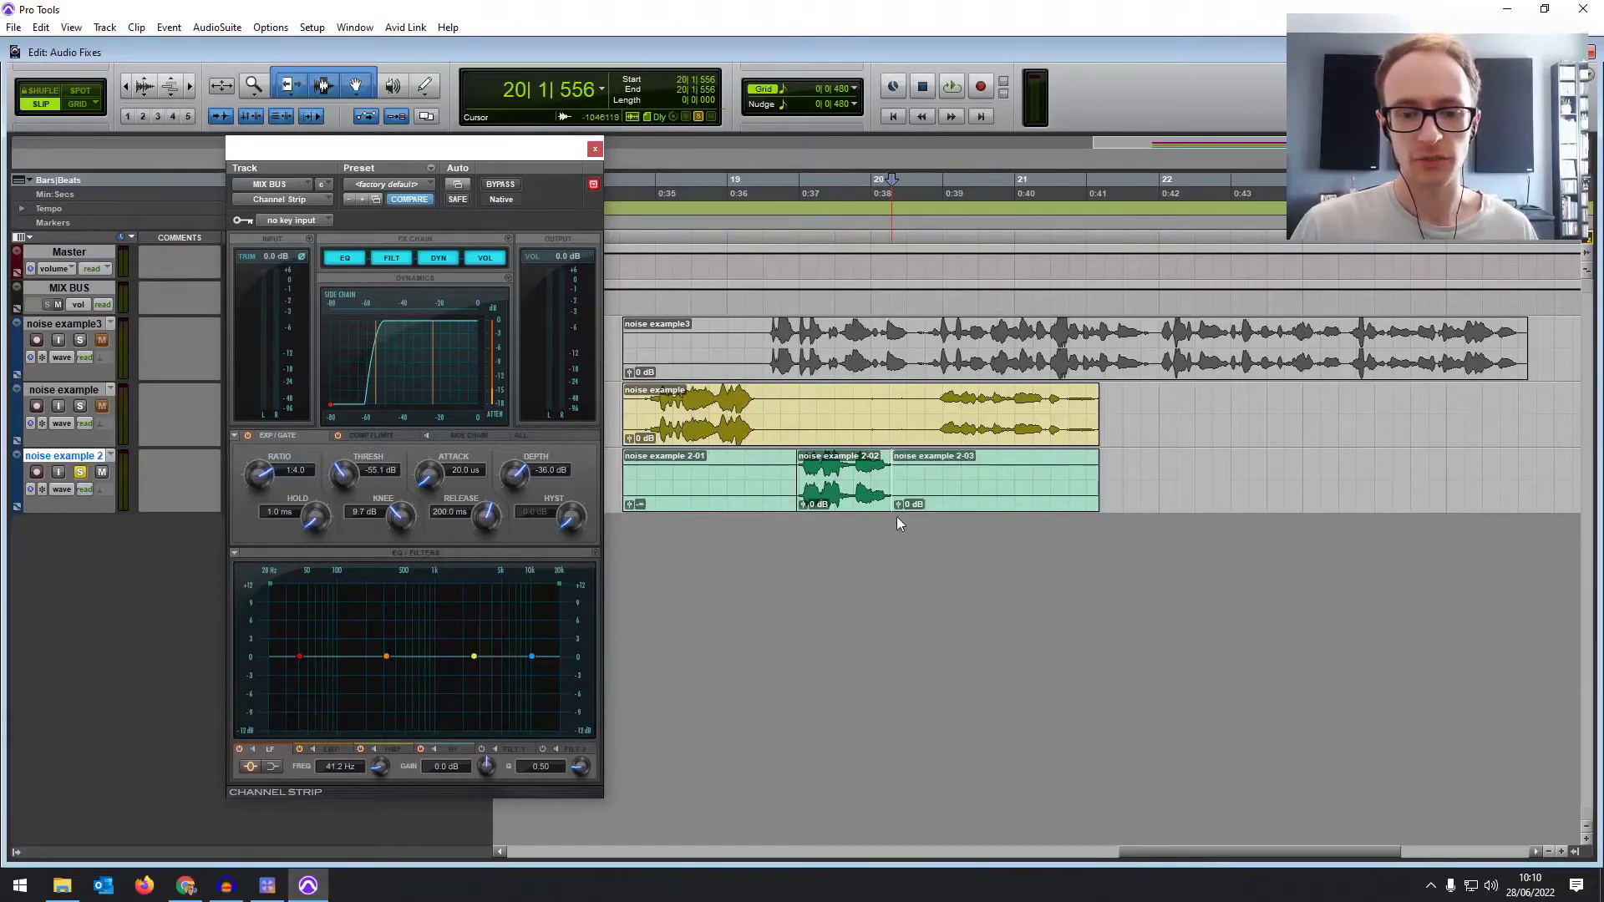
click(760, 482)
key(space)
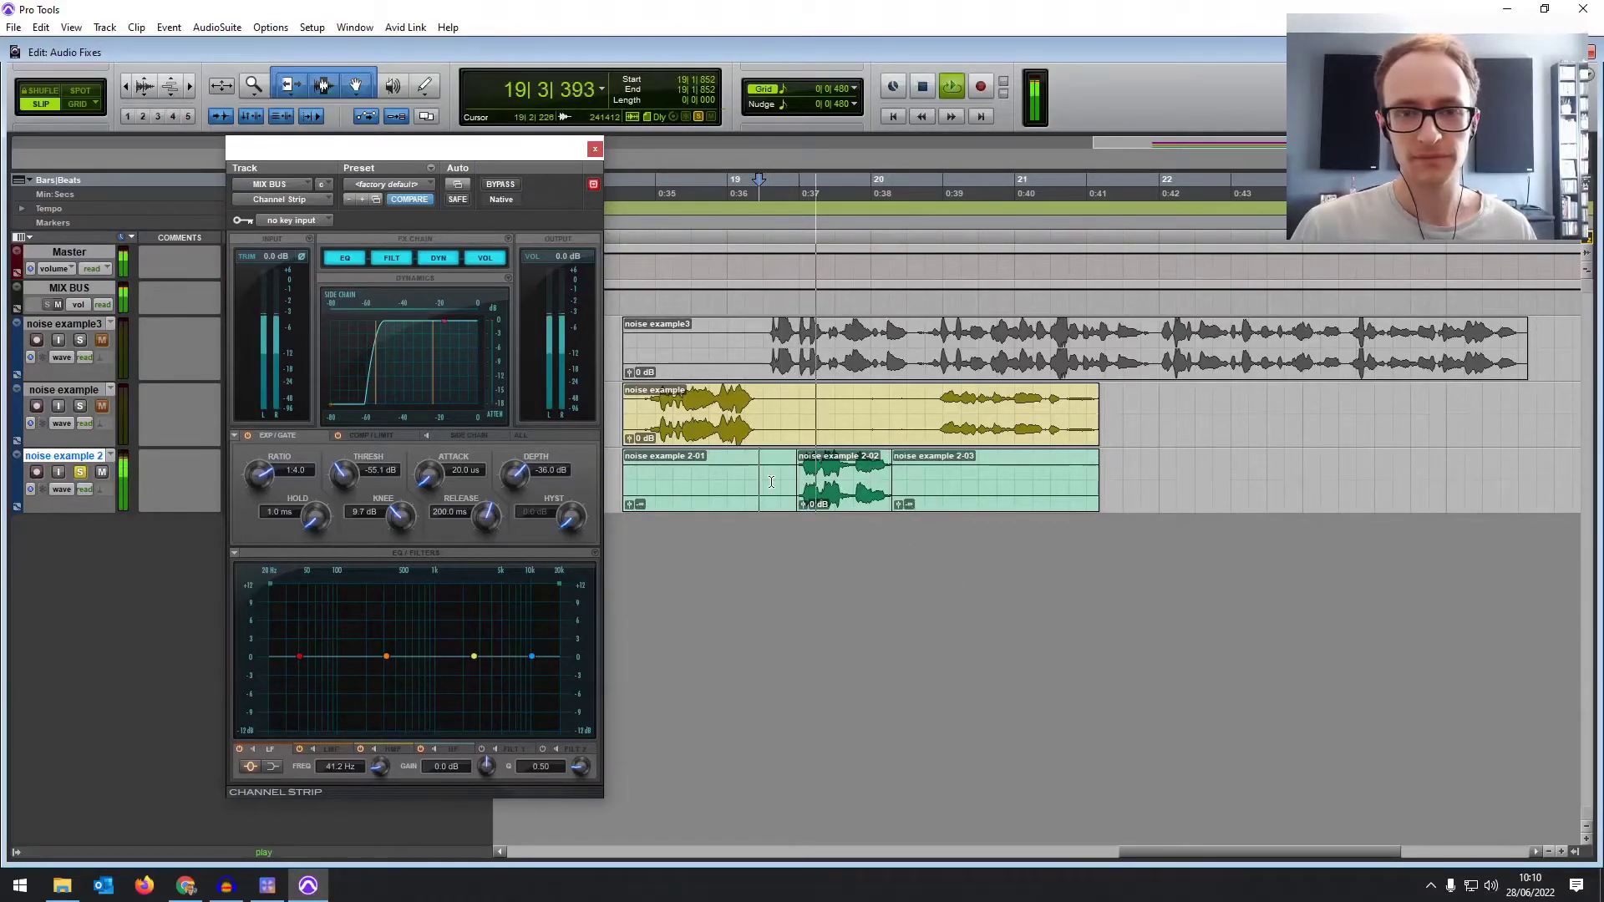
key(space)
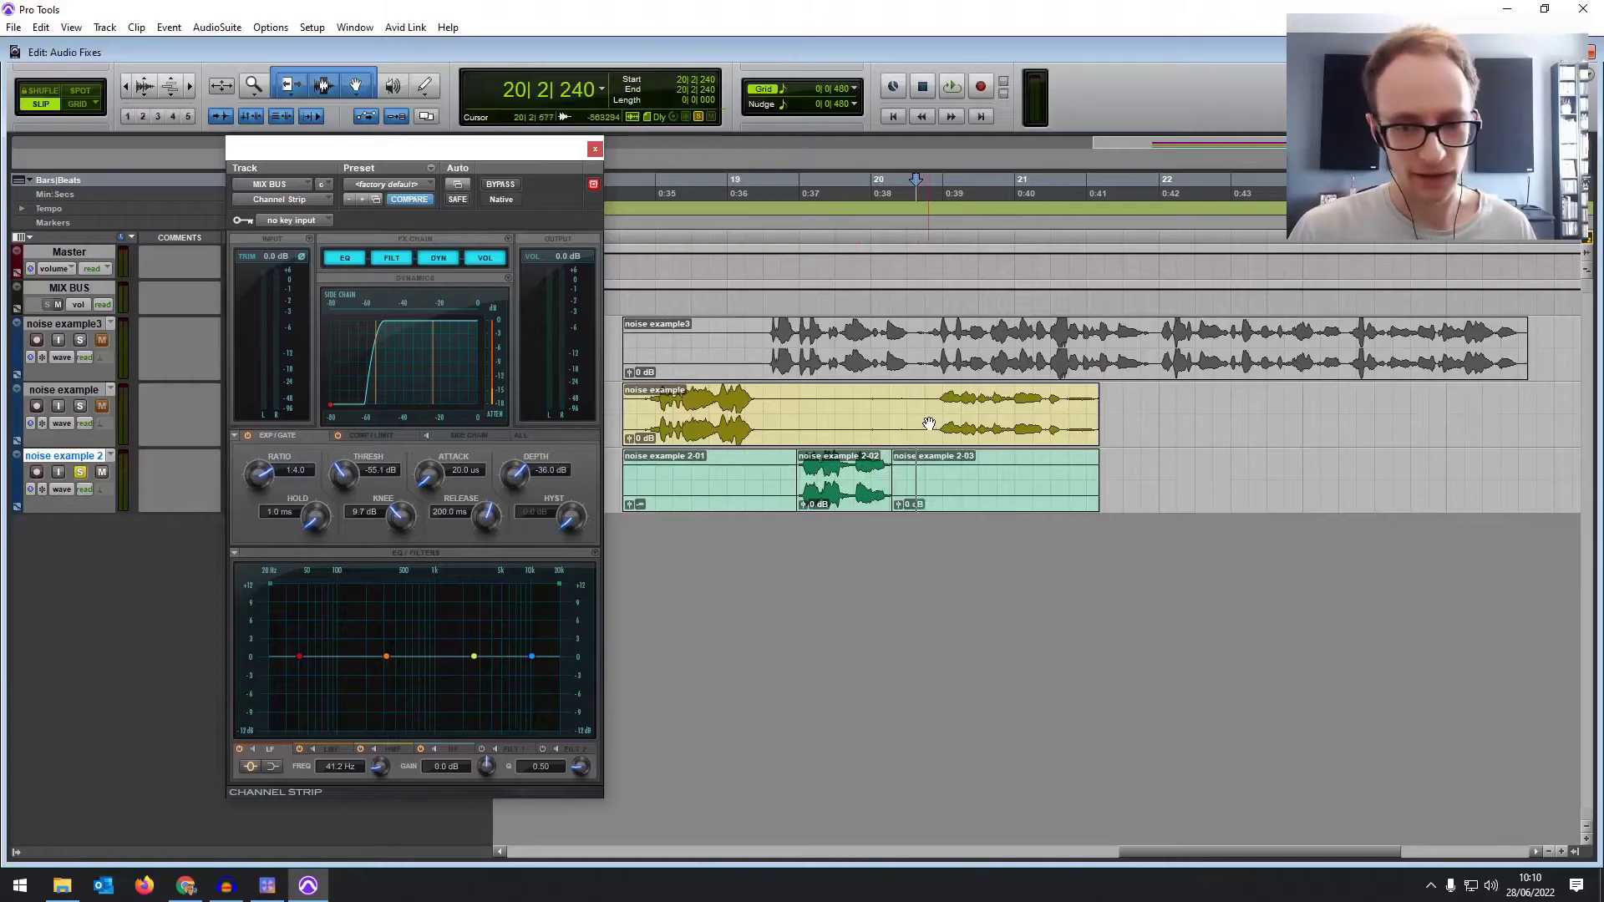
Rejoin clips 2-02 and 2-03, then loop the range 20|2|376 to 21|2|680.
key(ctrl+z)
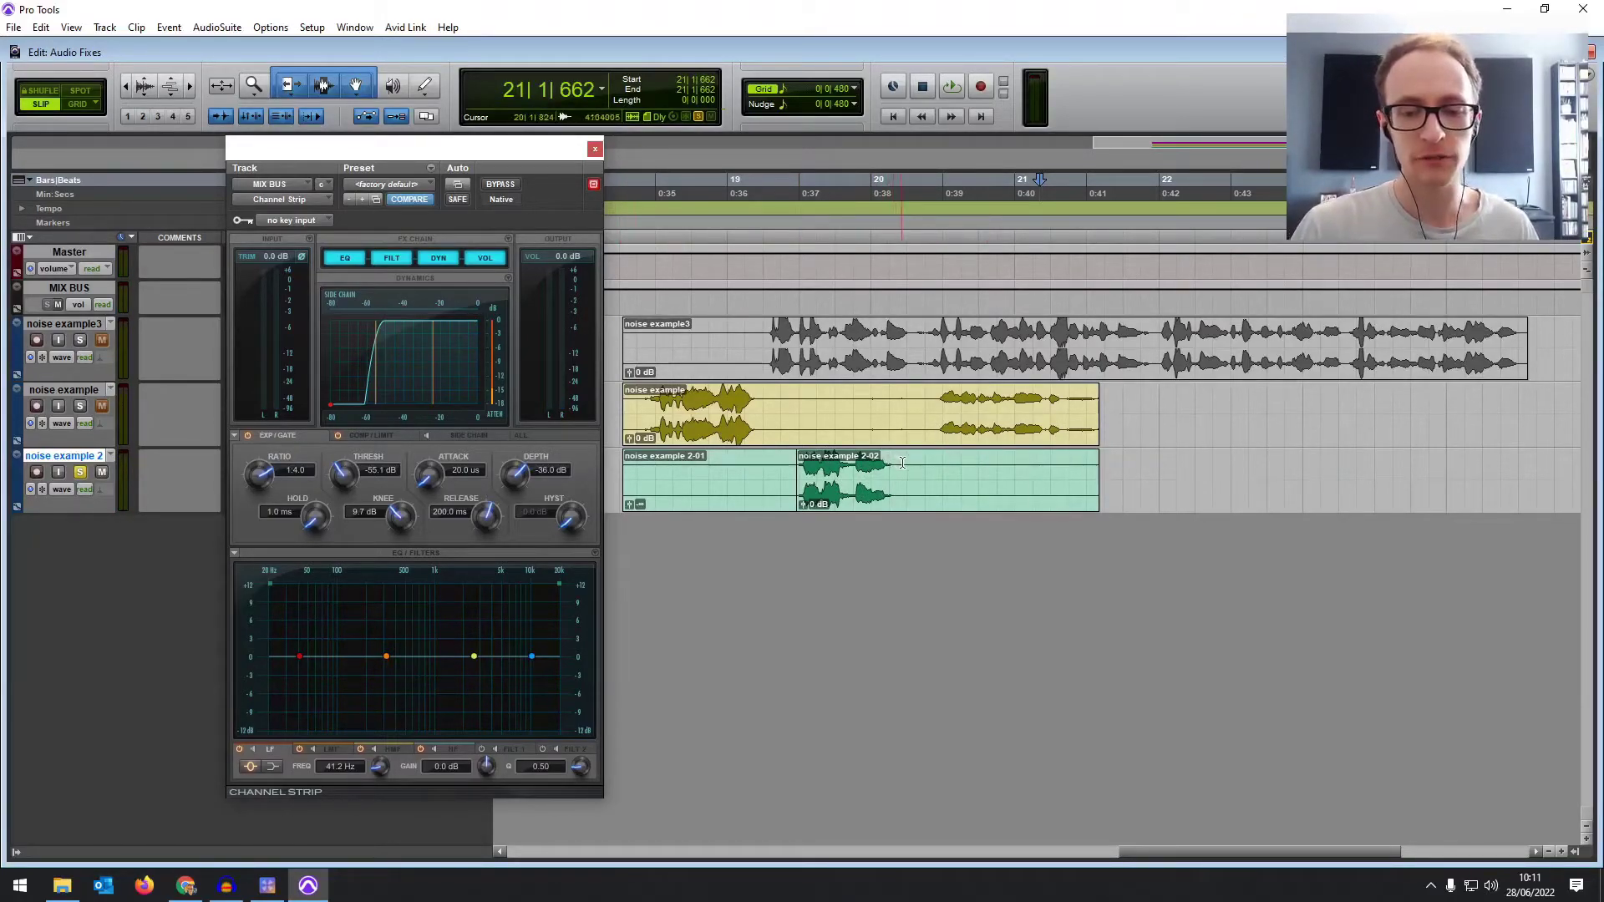
drag(902, 462, 1056, 462)
click(1074, 463)
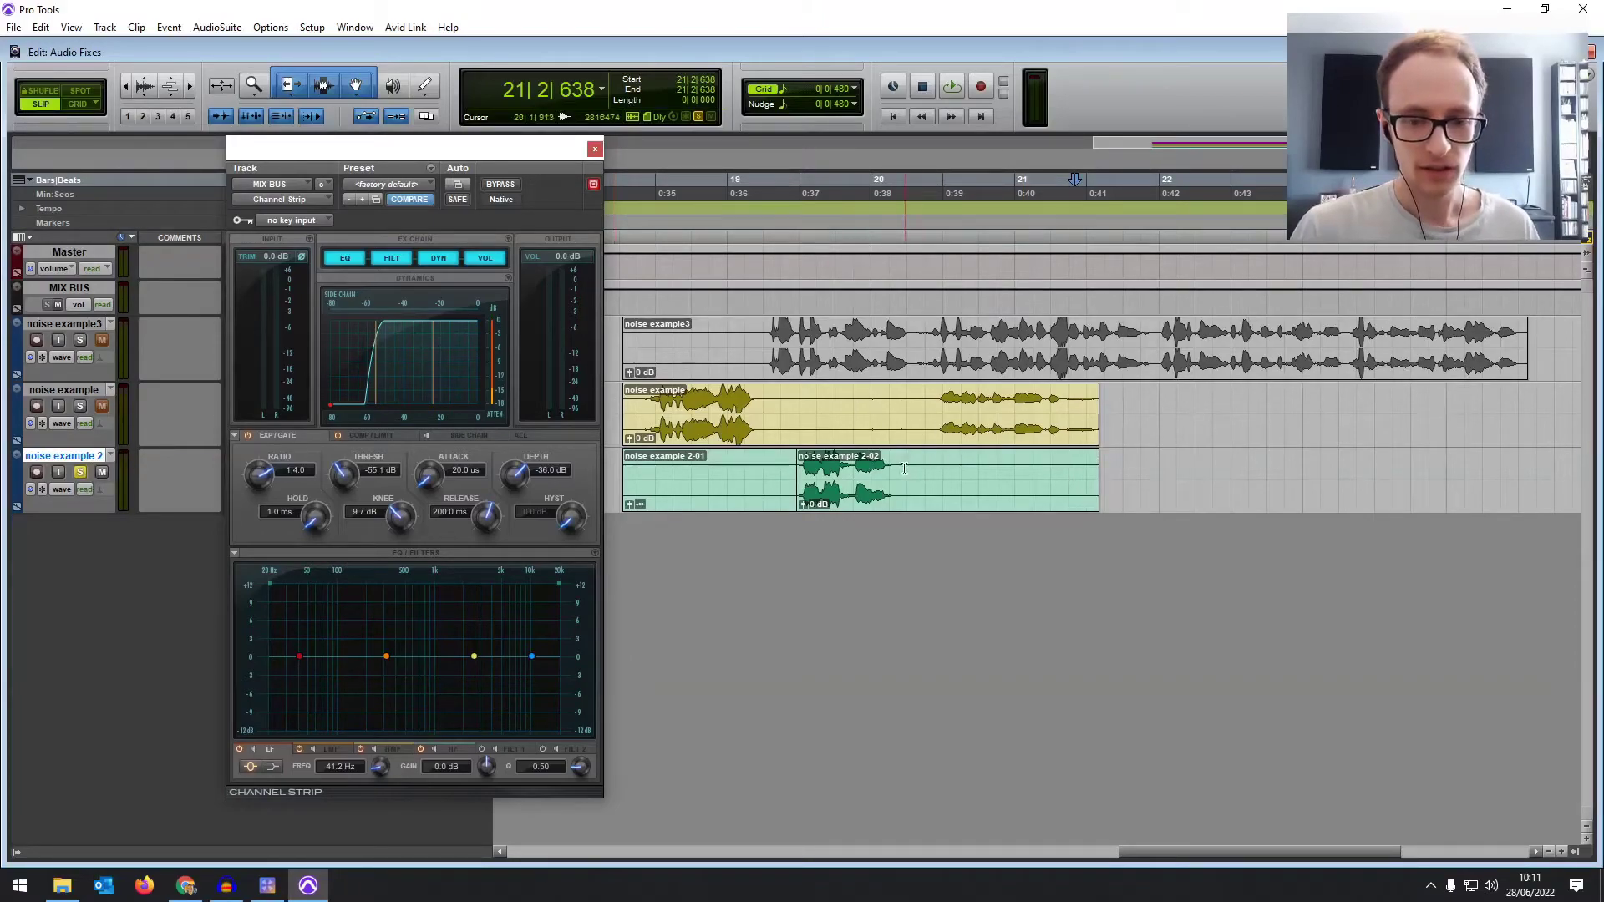
drag(904, 469, 1070, 469)
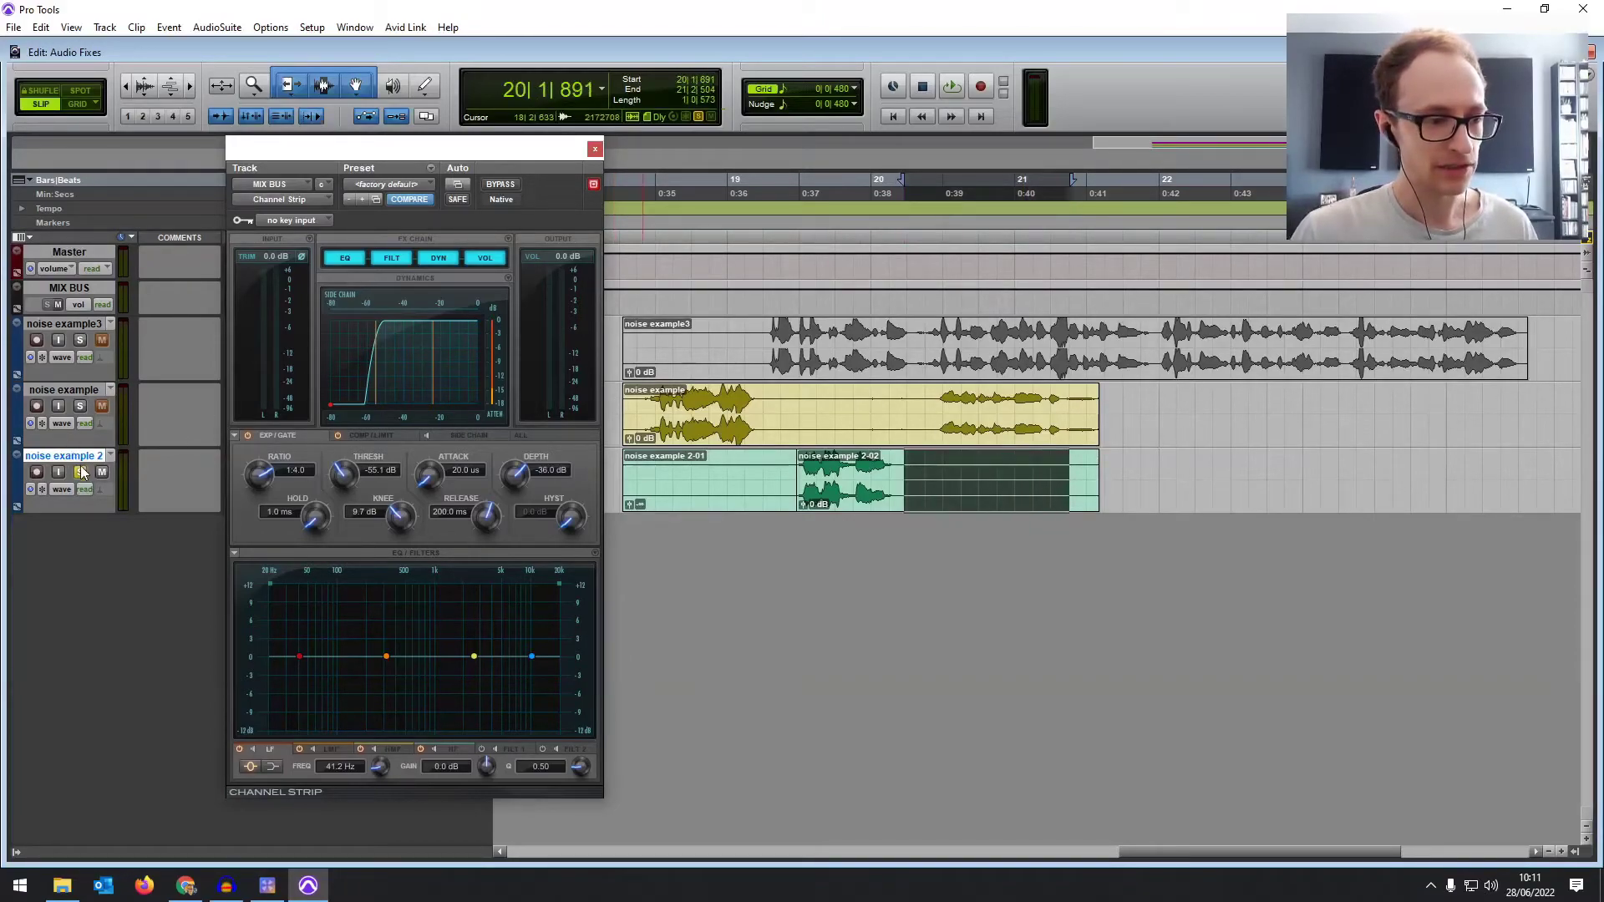
click(1026, 470)
drag(920, 471, 1075, 470)
key(space)
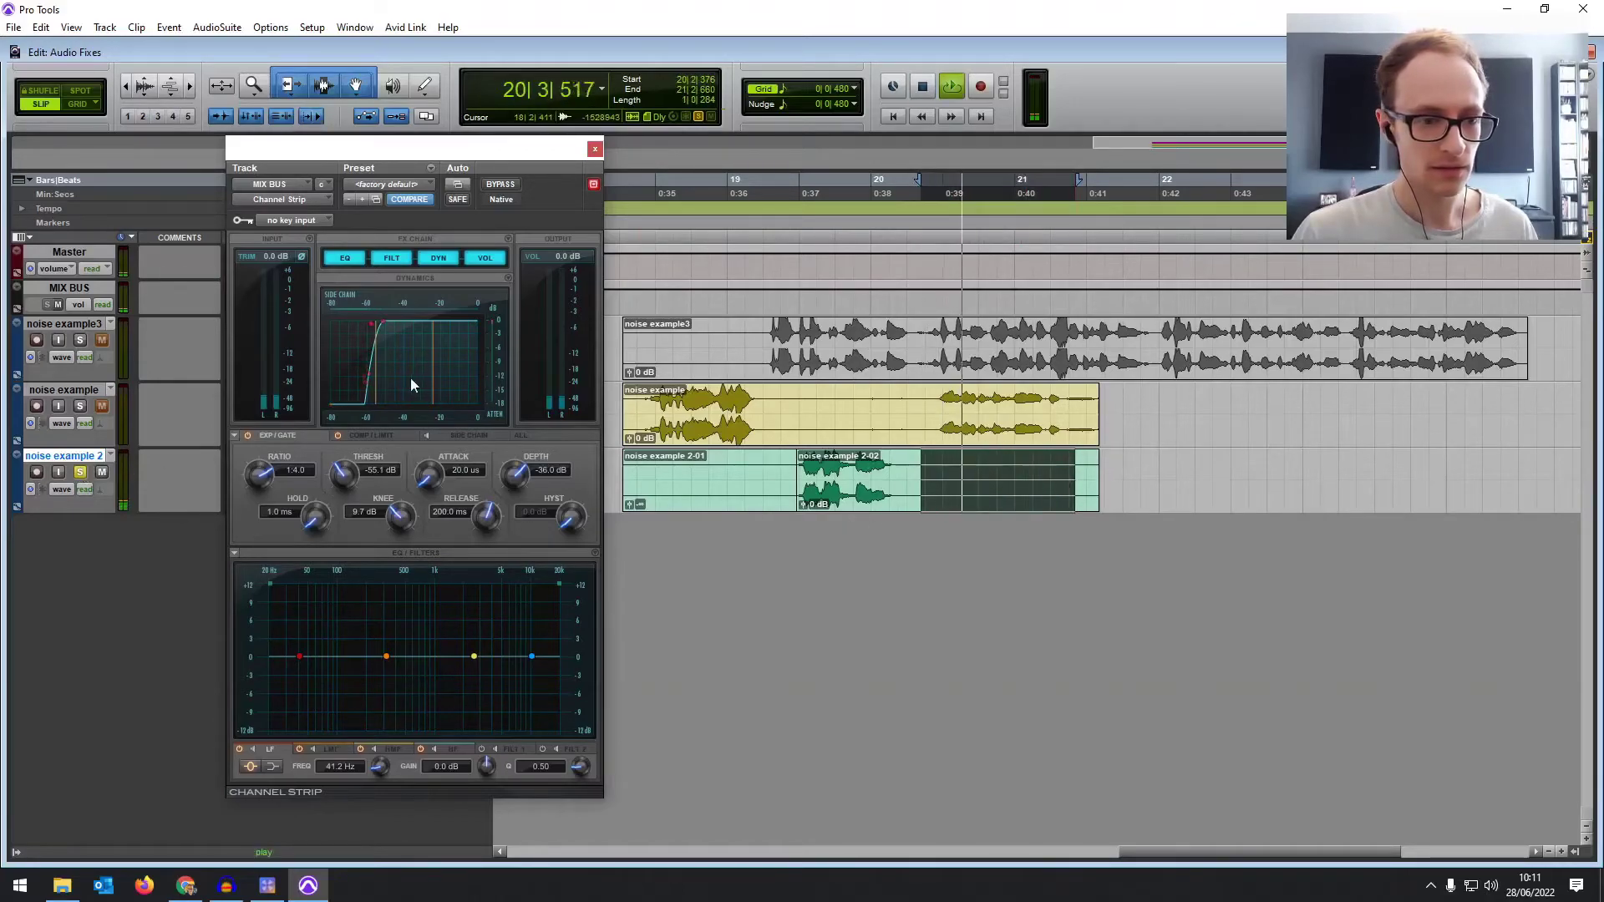
Set the high-mid EQ band to a -2.8 dB cut at 6.5 kHz and audition clip 2-02.
drag(474, 656, 514, 666)
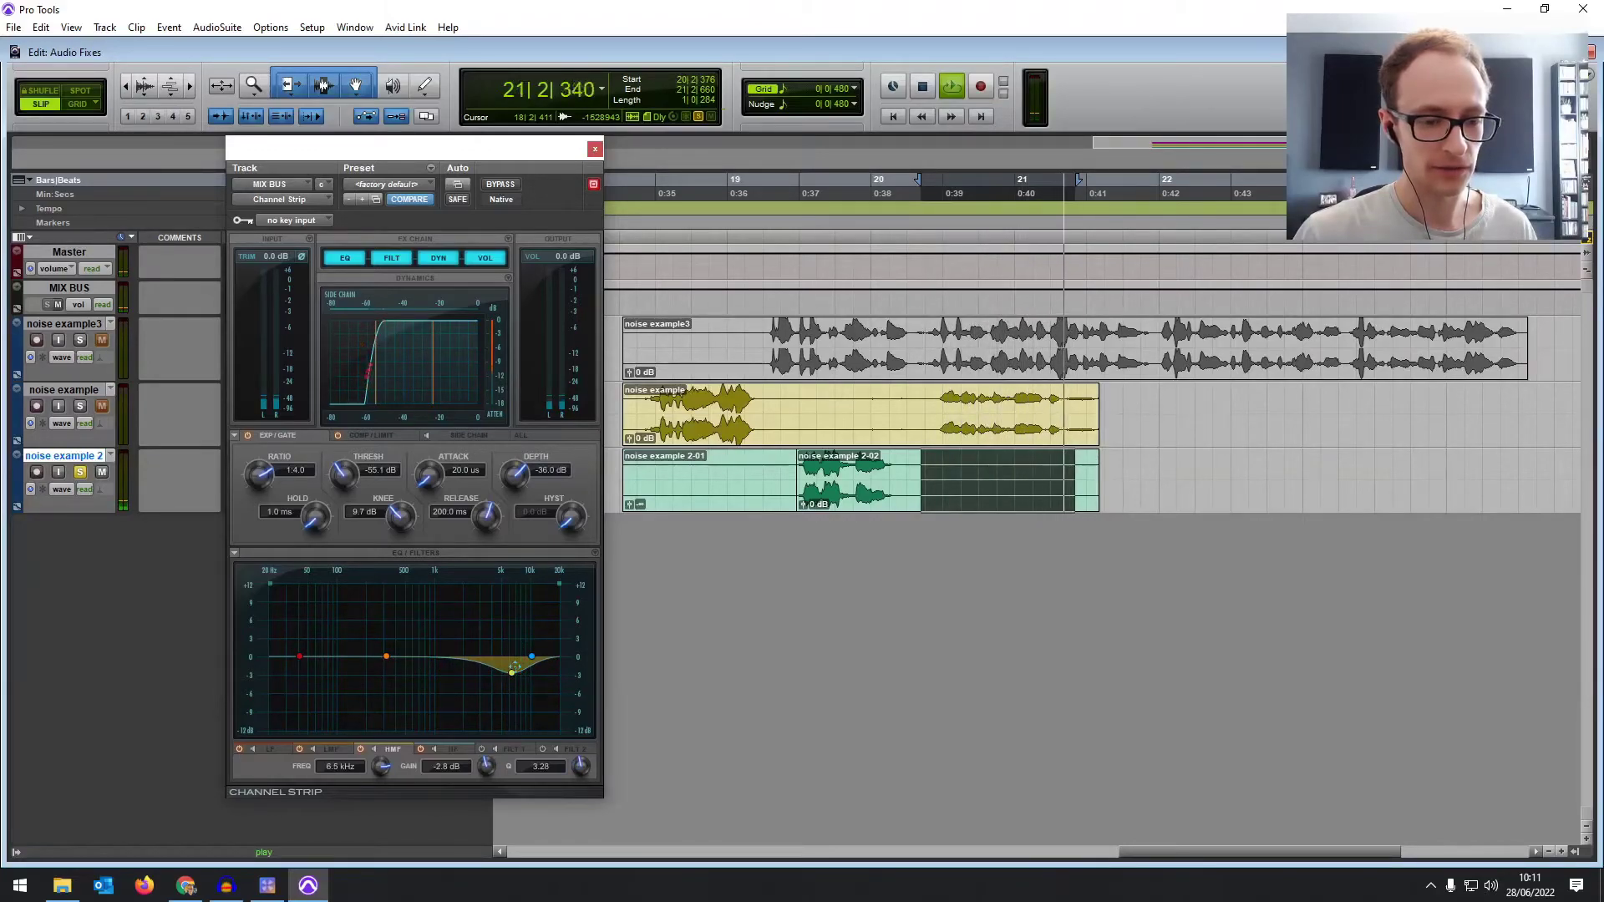
click(866, 490)
key(space)
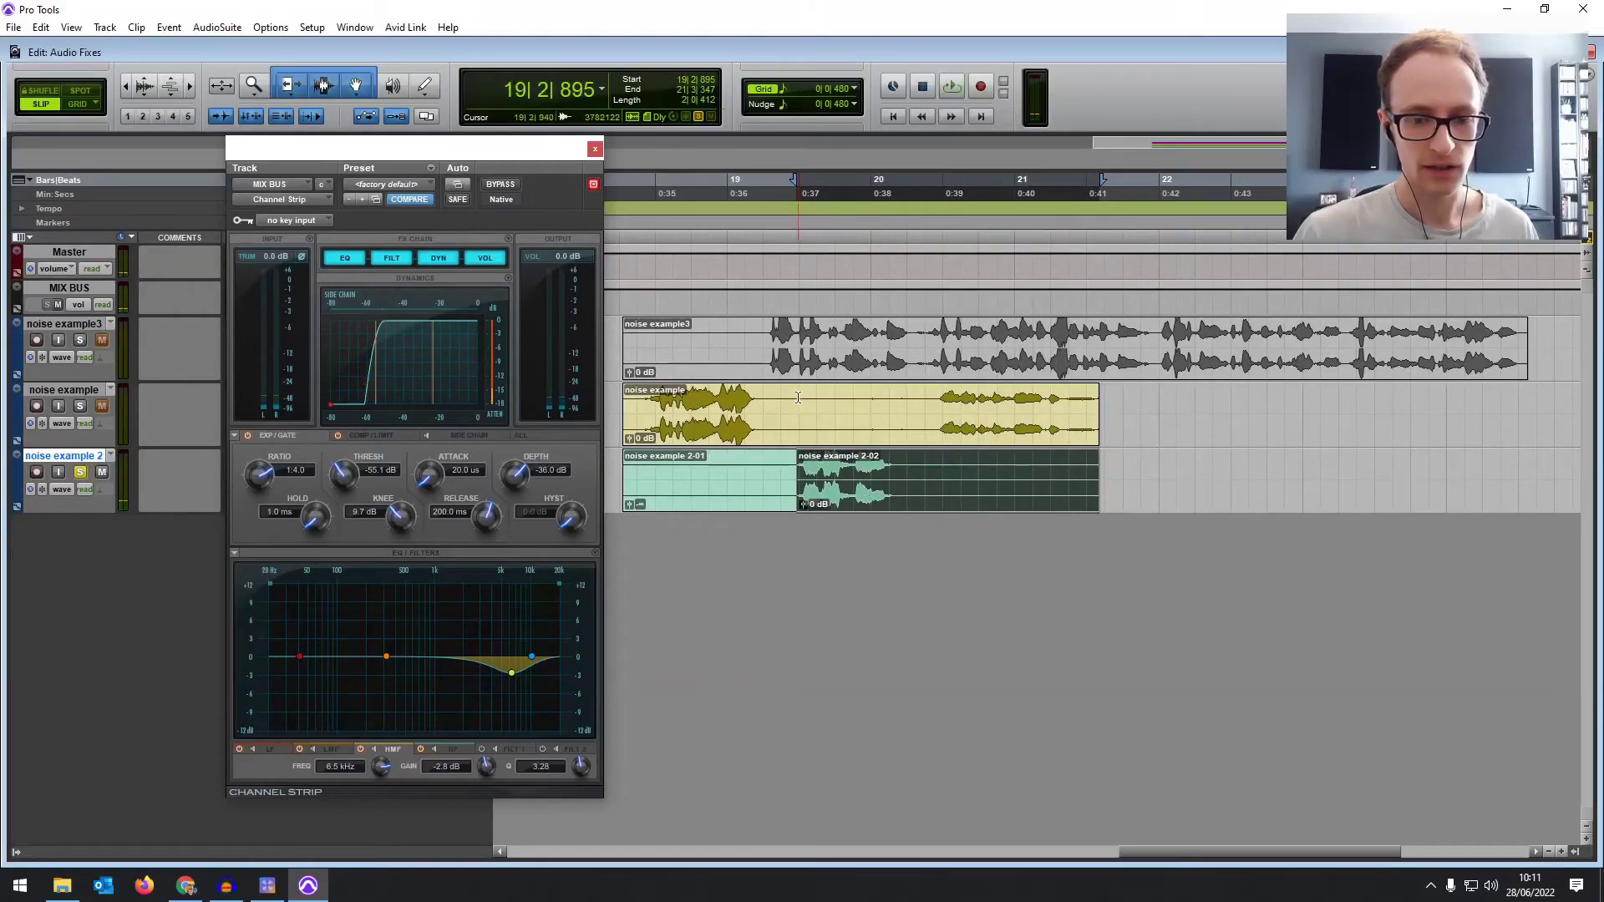
key(space)
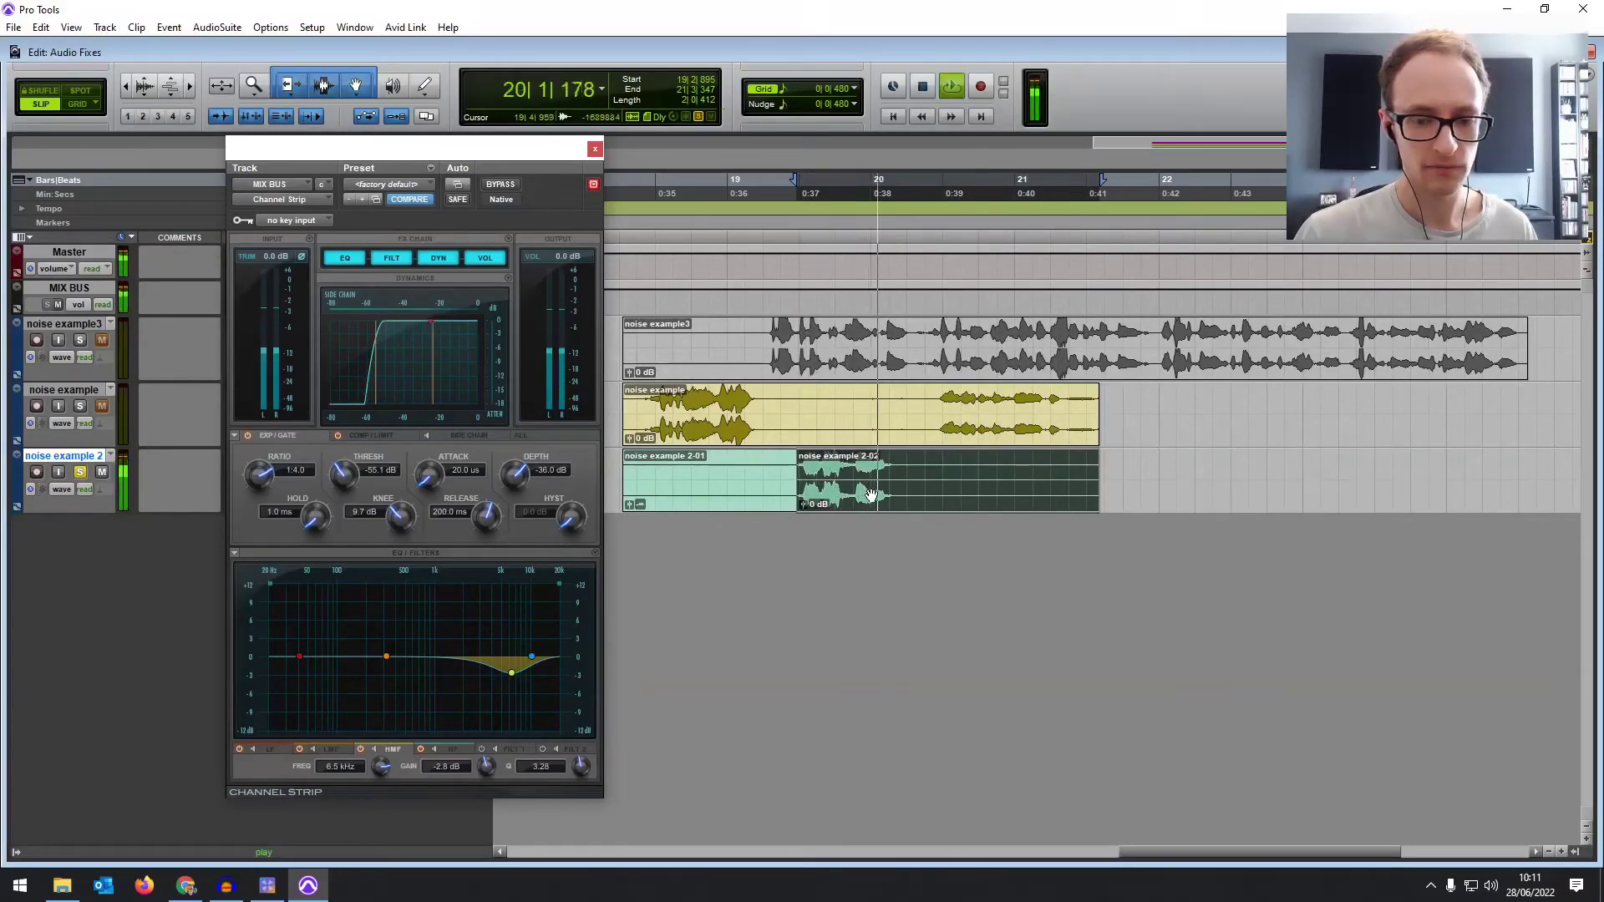
key(space)
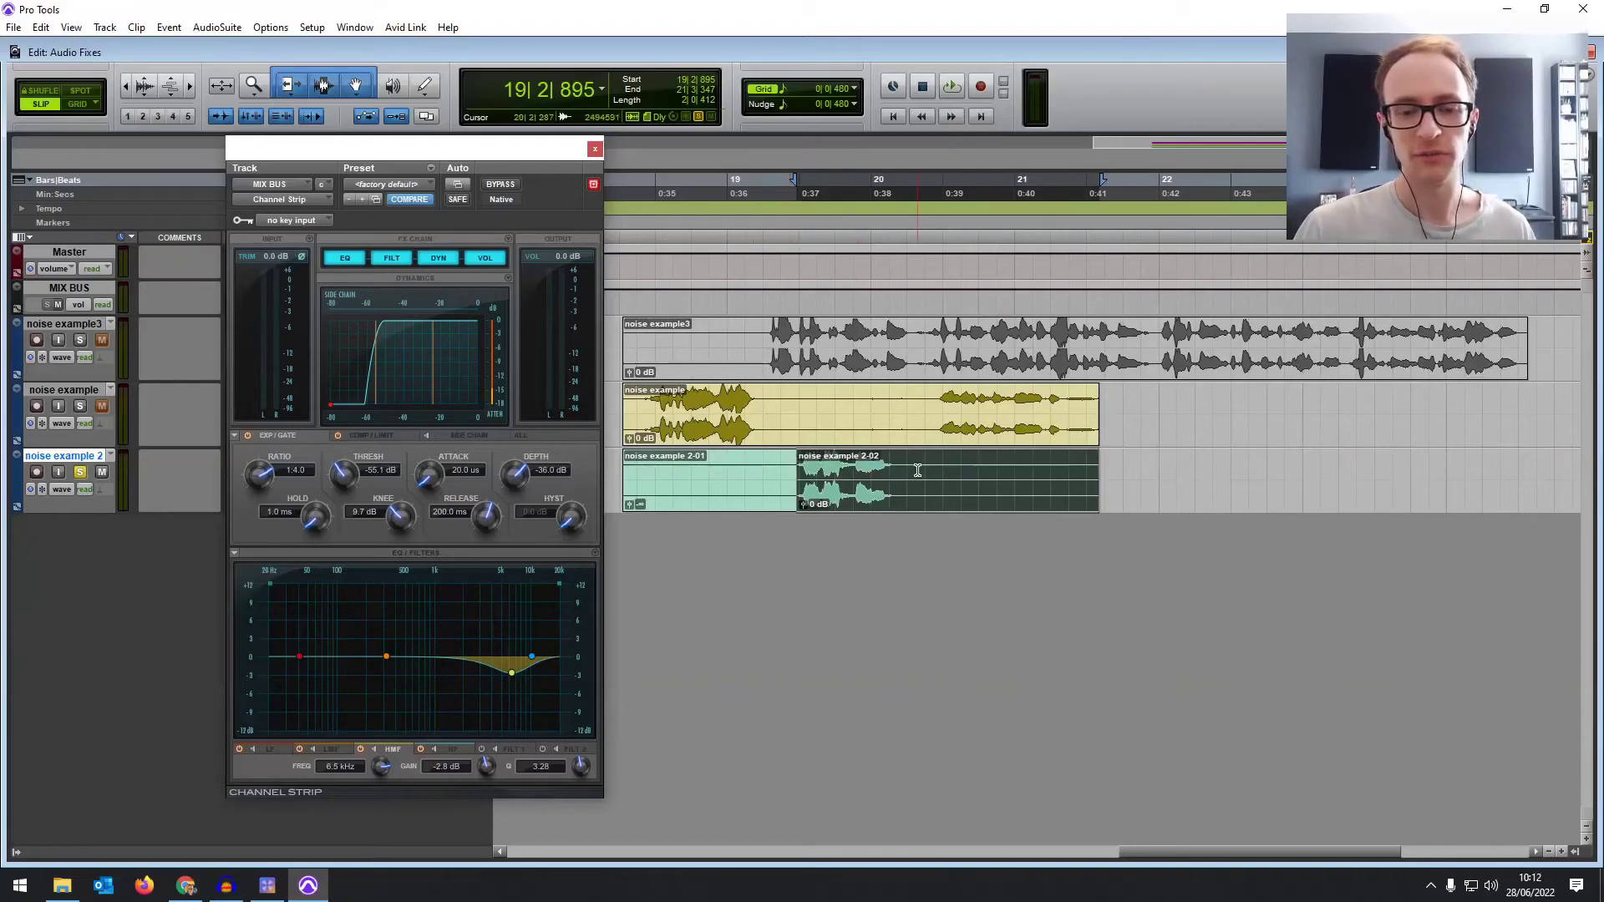
Close the Channel Strip plug-in window.
click(596, 150)
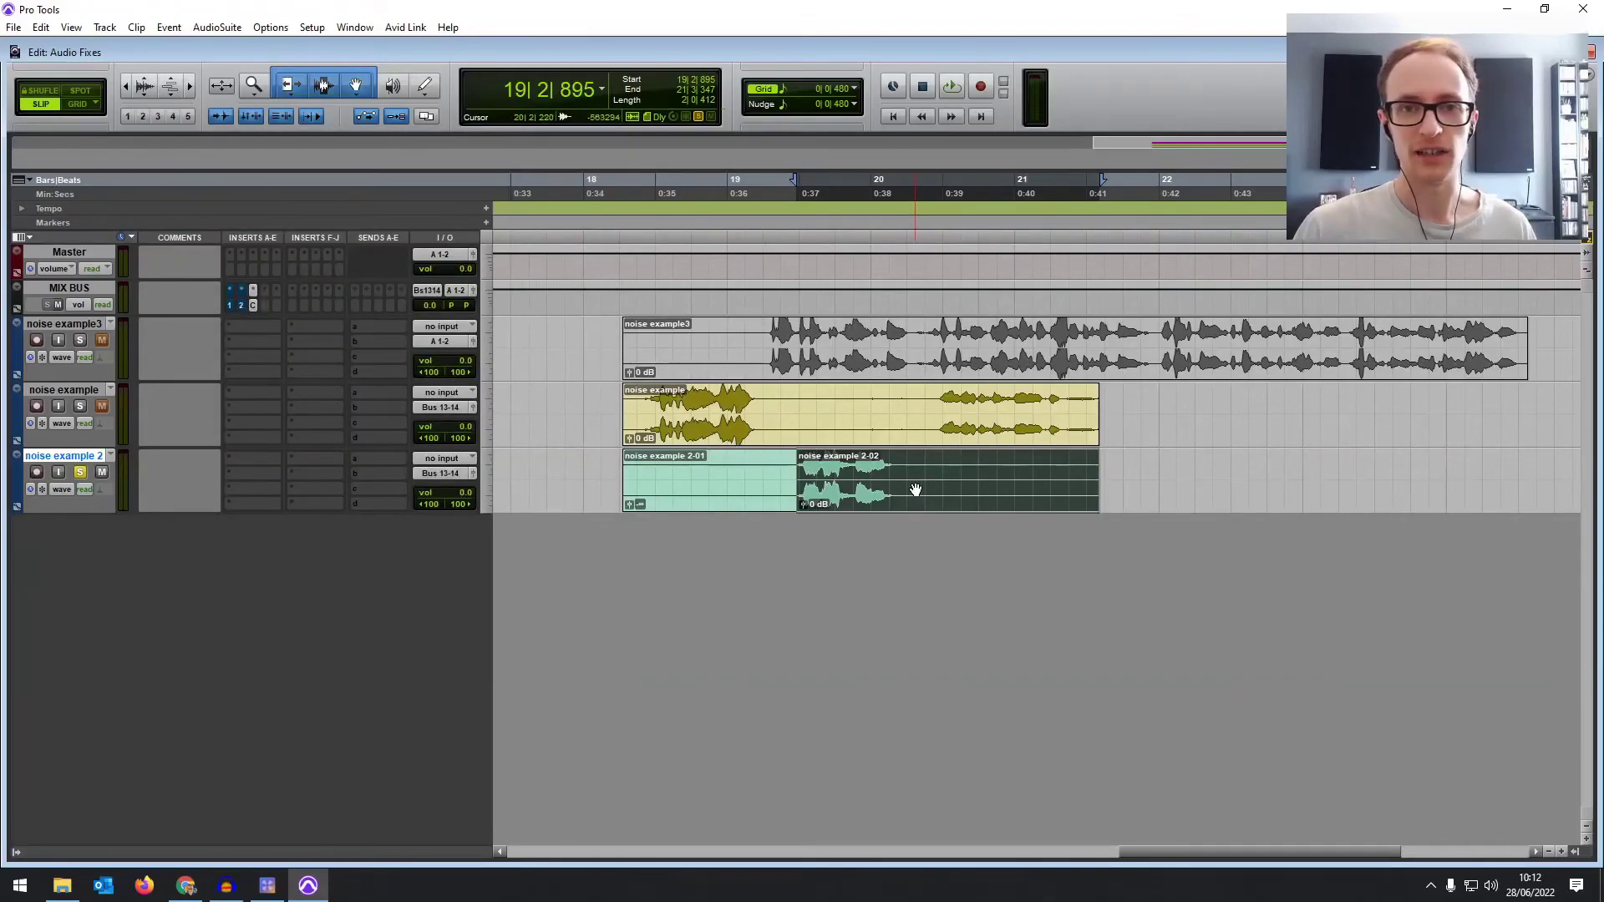